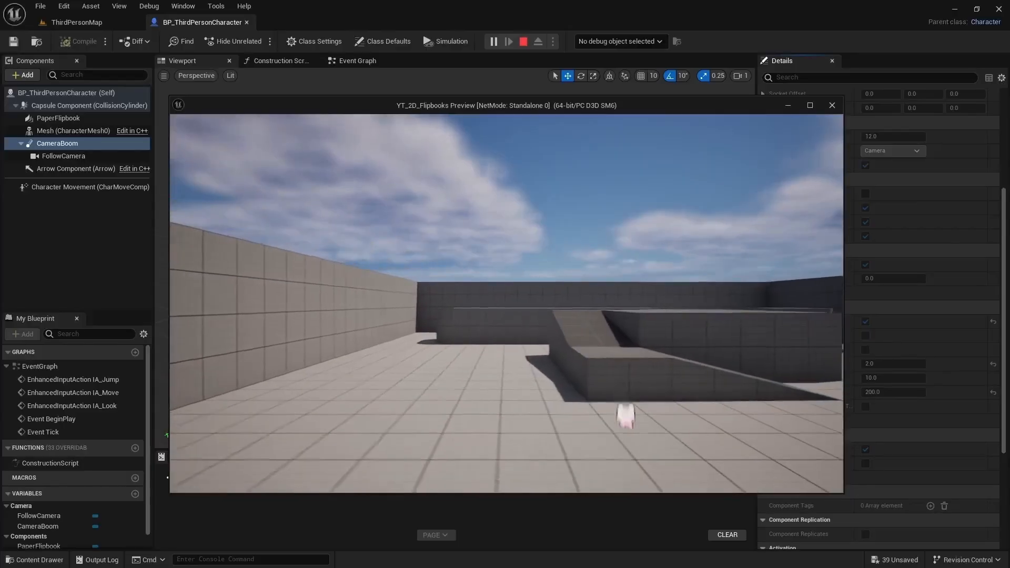
Play-test the 2D flipbook character in the preview by walking it around the level and jumping
{"action": "key", "text": "a"}
{"action": "key", "text": "d"}
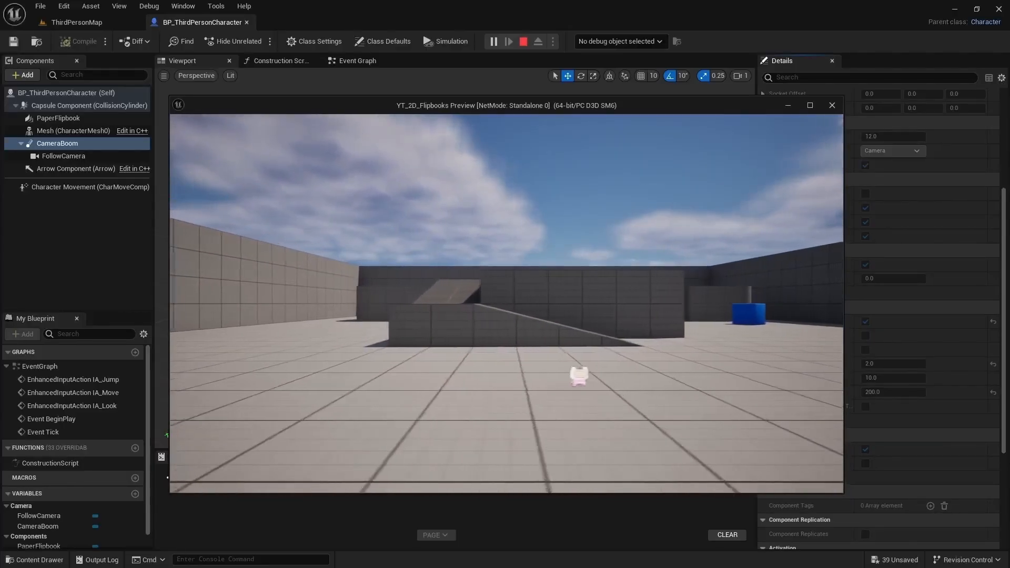
{"action": "key", "text": "space"}
{"action": "key", "text": "space"}
{"action": "key", "text": "a"}
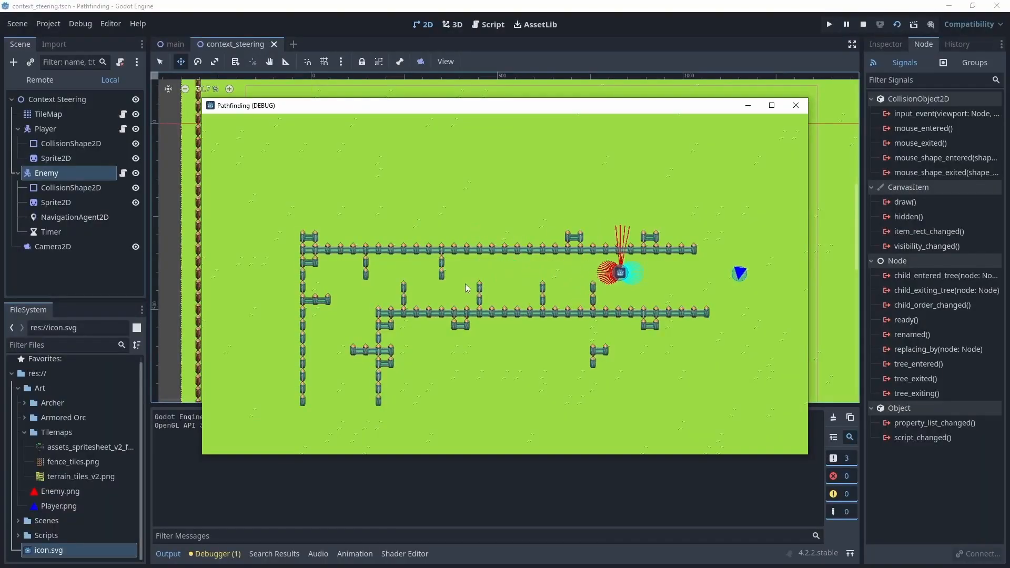
Switch to the Godot Pathfinding game and steer the player around the fences to test how the enemy follows
{"action": "key", "text": "s"}
{"action": "key", "text": "a"}
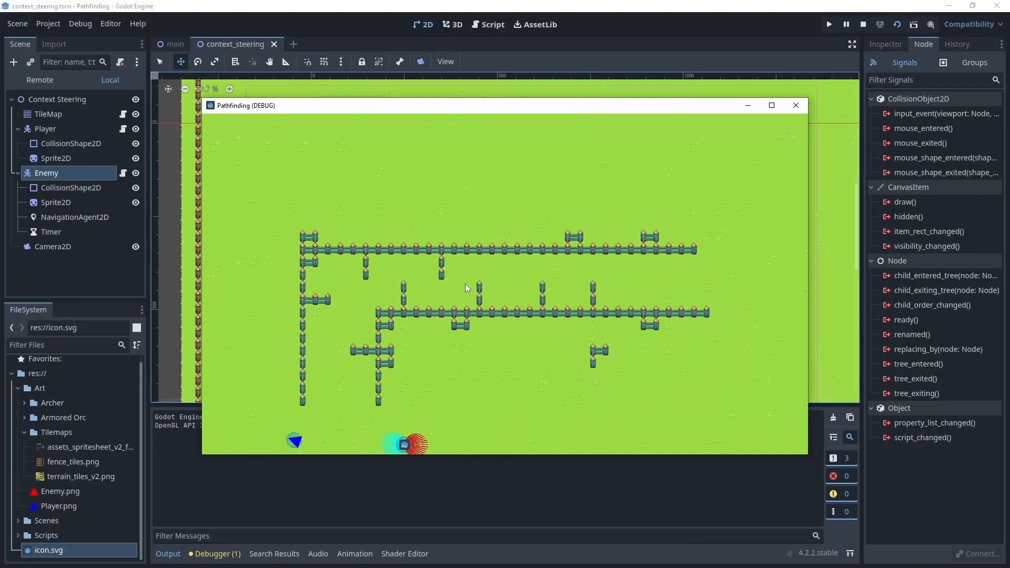
{"action": "key", "text": "w"}
{"action": "key", "text": "d"}
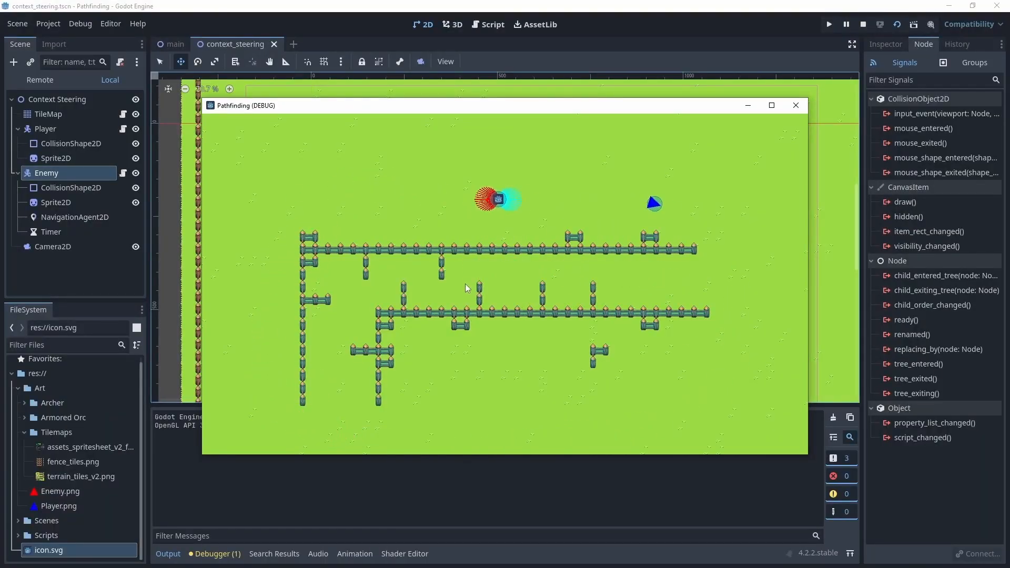
{"action": "key", "text": "s"}
{"action": "key", "text": "a"}
{"action": "key", "text": "w"}
{"action": "key", "text": "d"}
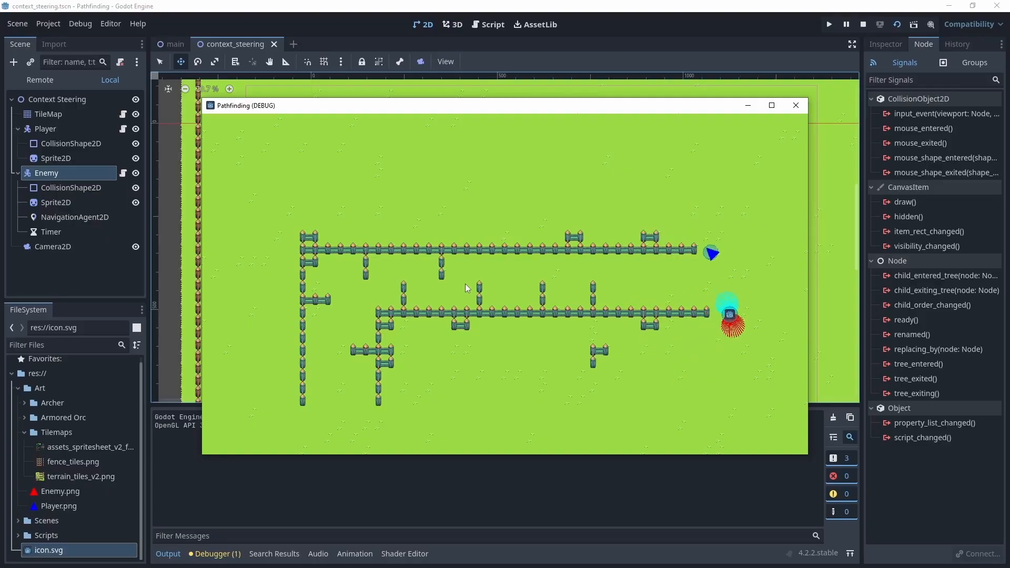
{"action": "key", "text": "a"}
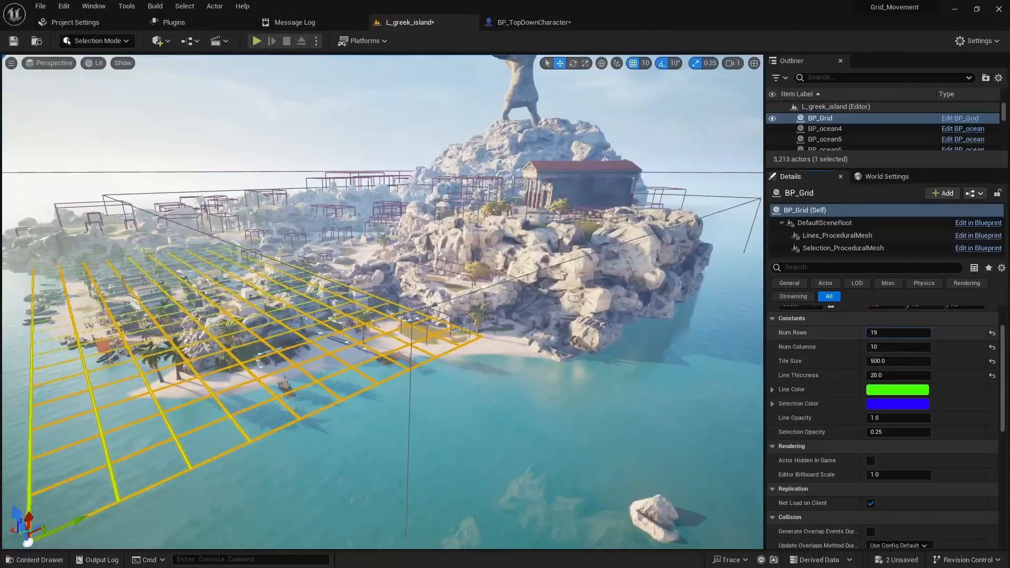
Set BP_Grid's Num Rows and Num Columns to 200 and adjust its line thickness
{"action": "left_click", "coordinate": [894, 332]}
{"action": "type", "text": "200"}
{"action": "key", "text": "Tab"}
{"action": "type", "text": "200"}
{"action": "key", "text": "Tab"}
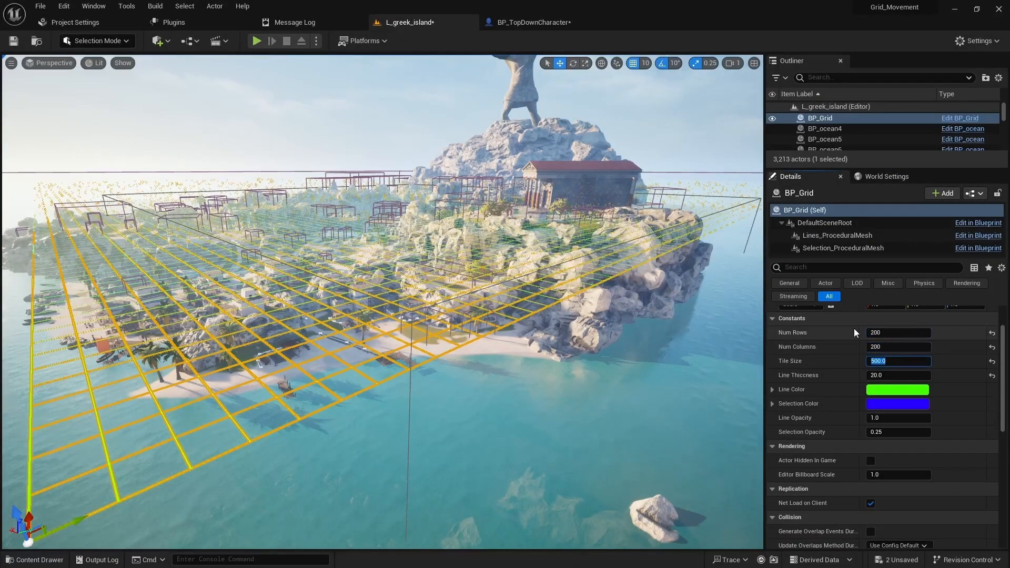
{"action": "mouse_move", "coordinate": [893, 376]}
{"action": "left_mouse_down"}
{"action": "mouse_move", "coordinate": [941, 376]}
{"action": "mouse_move", "coordinate": [884, 376]}
{"action": "left_mouse_up"}
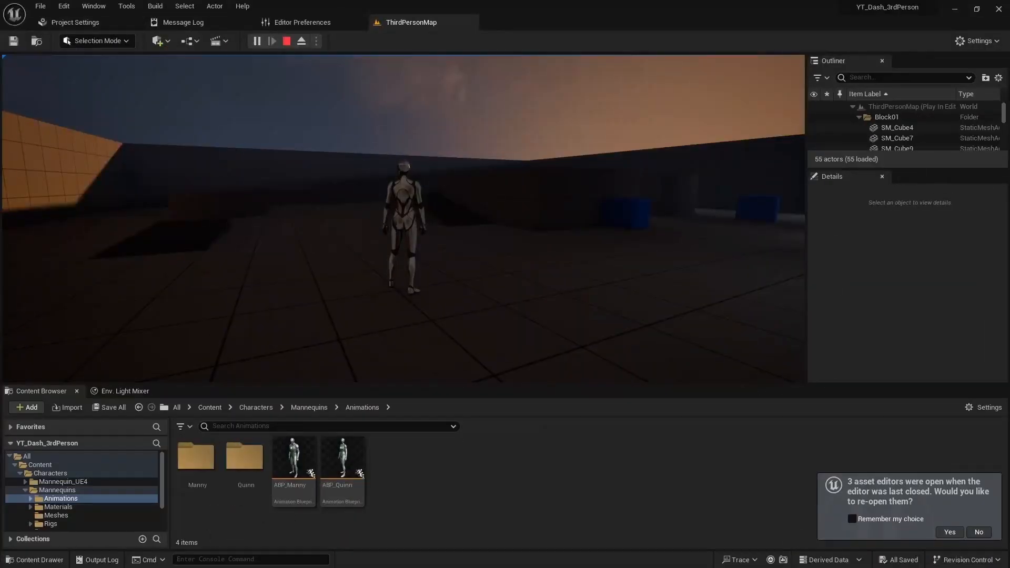
Play-test the third-person character's fiery dash on the ground and in mid-air while moving through the level
{"action": "key", "text": "shift"}
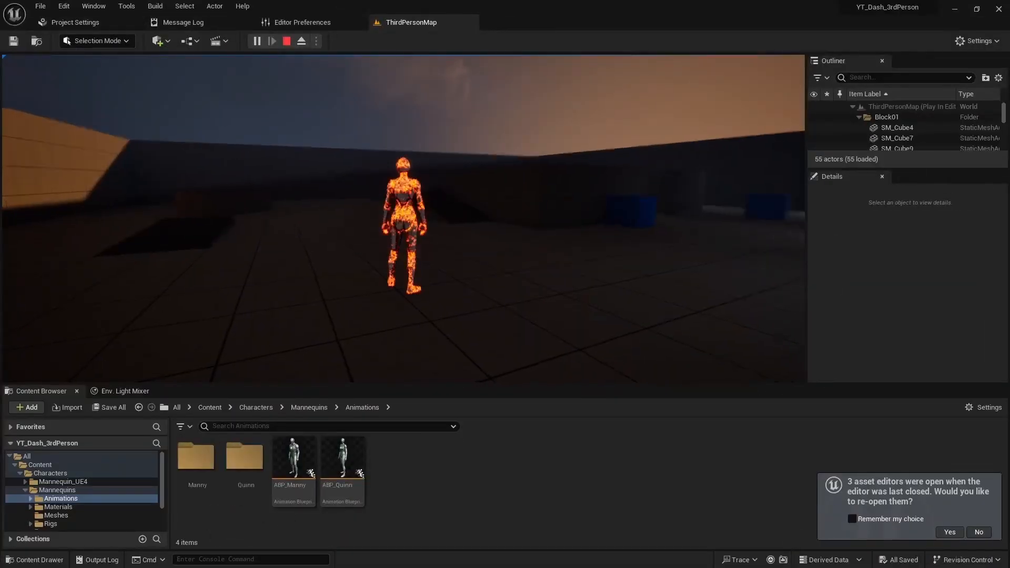
{"action": "key", "text": "w"}
{"action": "key", "text": "shift"}
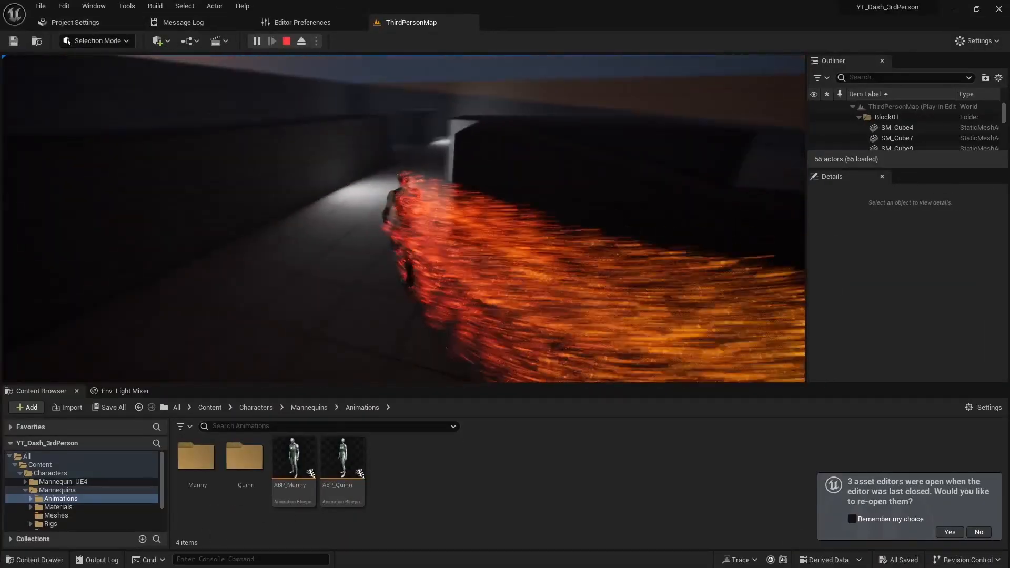
{"action": "key", "text": "space"}
{"action": "key", "text": "shift"}
{"action": "key", "text": "shift"}
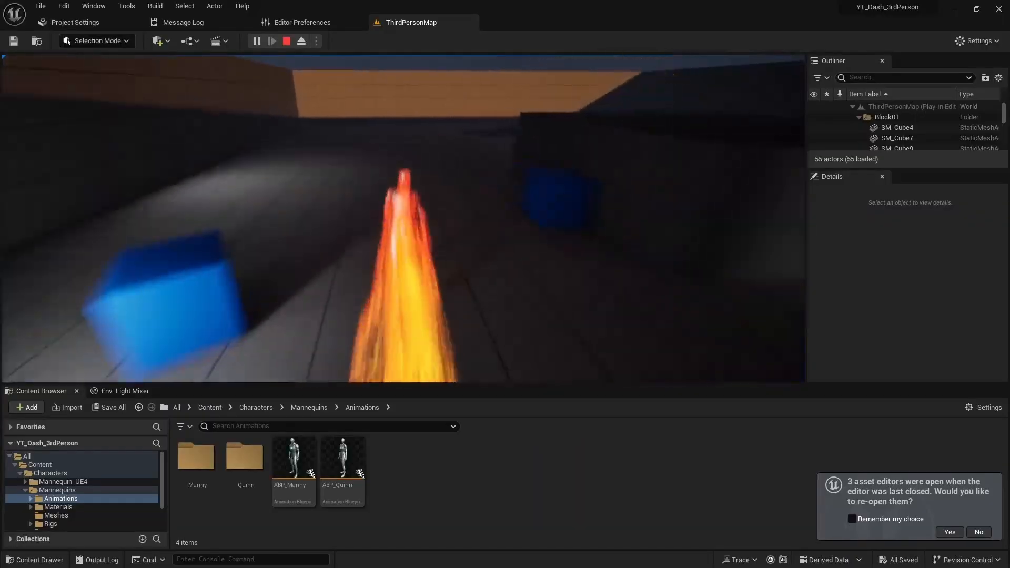
{"action": "key", "text": "shift"}
{"action": "key", "text": "shift"}
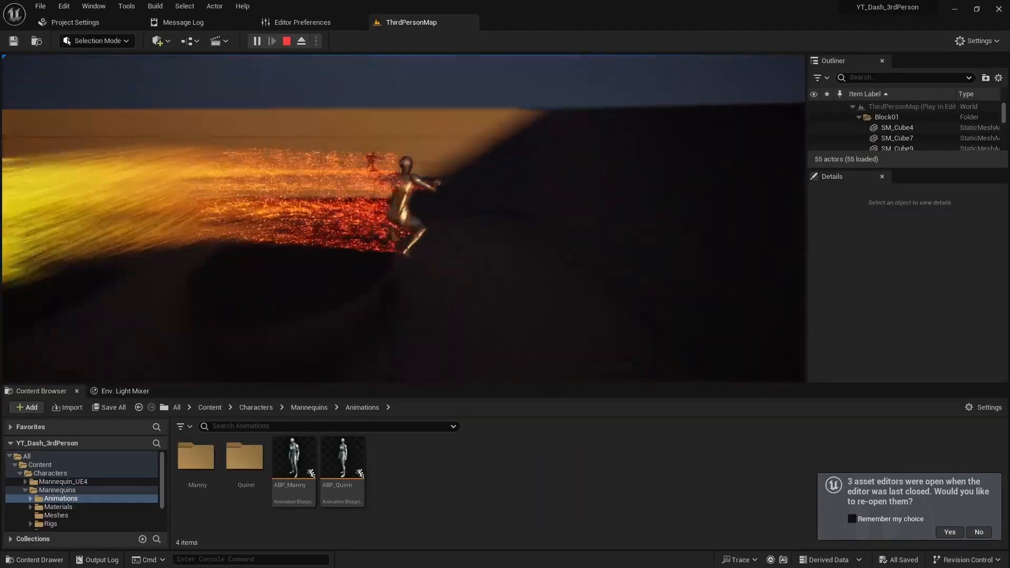
{"action": "key", "text": "shift"}
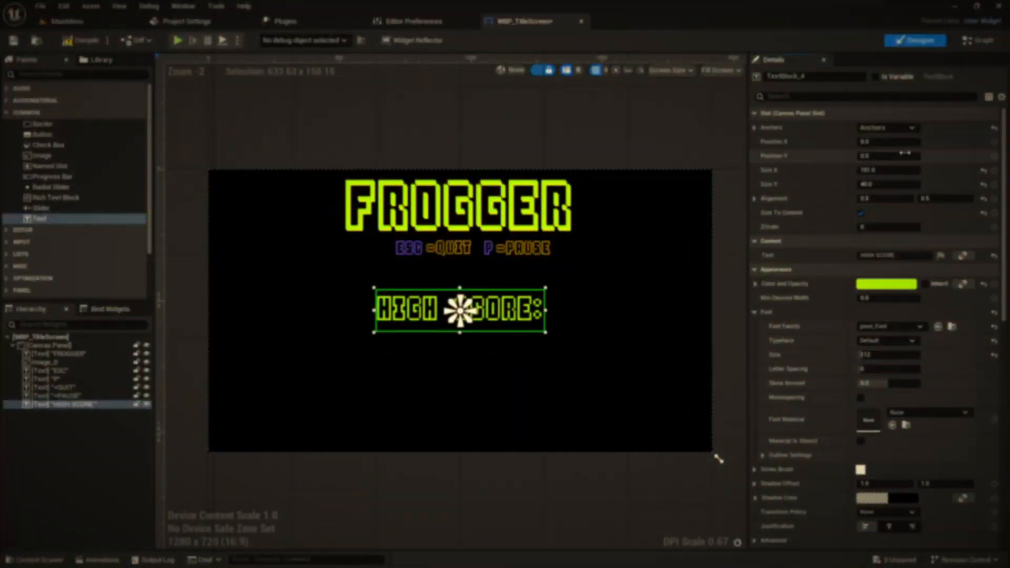
Move the HIGH SCORE text up to a Position Y of about -113 on the title screen widget
{"action": "left_click_drag", "start_coordinate": [890, 155], "coordinate": [902, 158]}
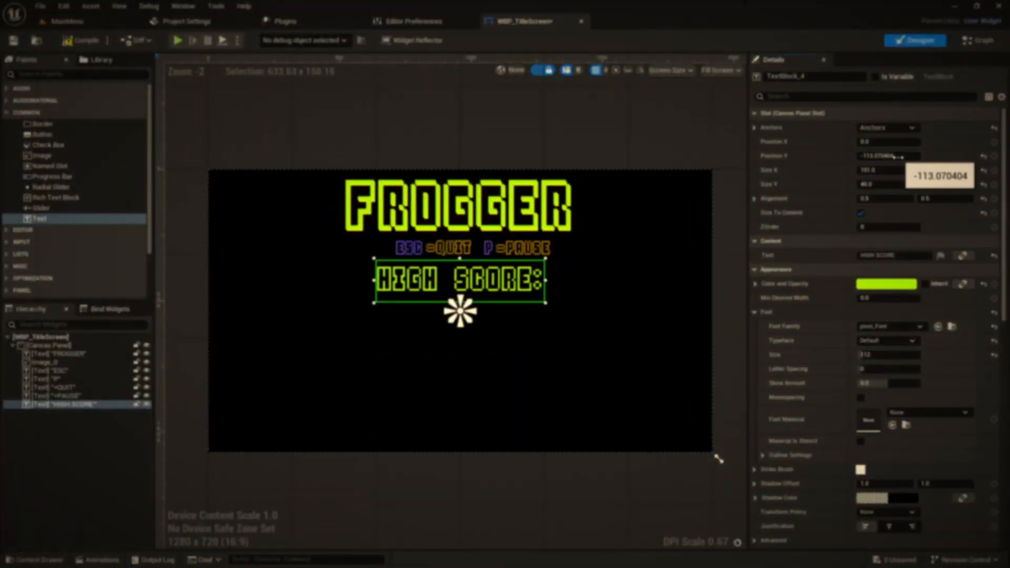
{"action": "right_click", "coordinate": [66, 405]}
{"action": "left_click", "coordinate": [101, 302]}
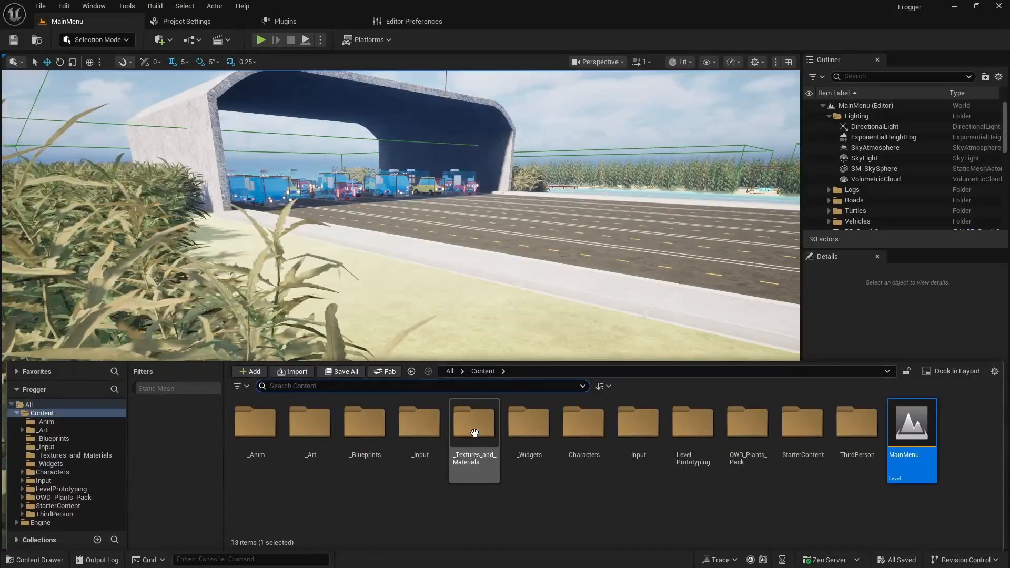
Create a new Widget Blueprint with UserWidget as its parent class in the _Widgets folder
{"action": "double_click", "coordinate": [528, 424]}
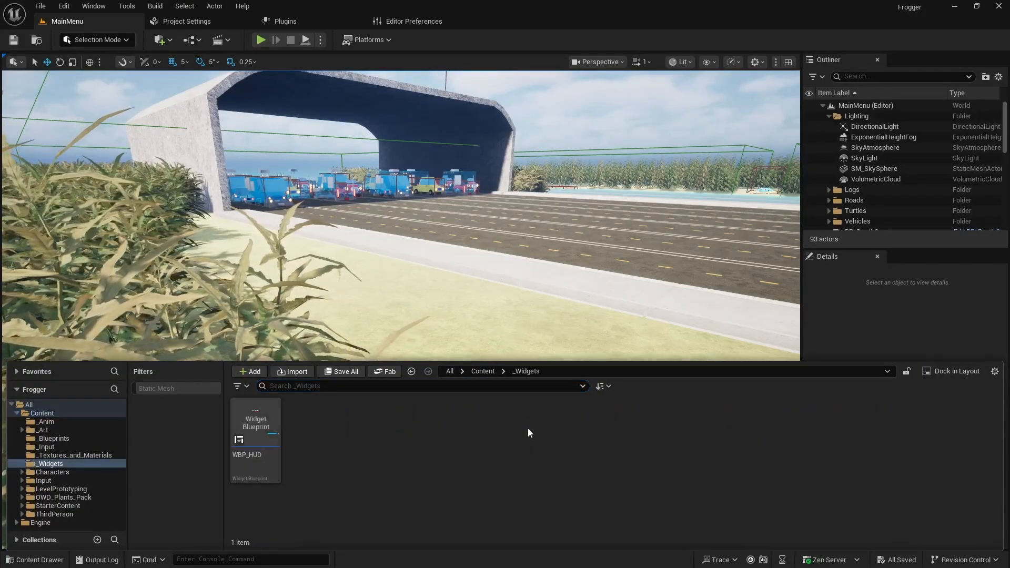
{"action": "right_click", "coordinate": [368, 443]}
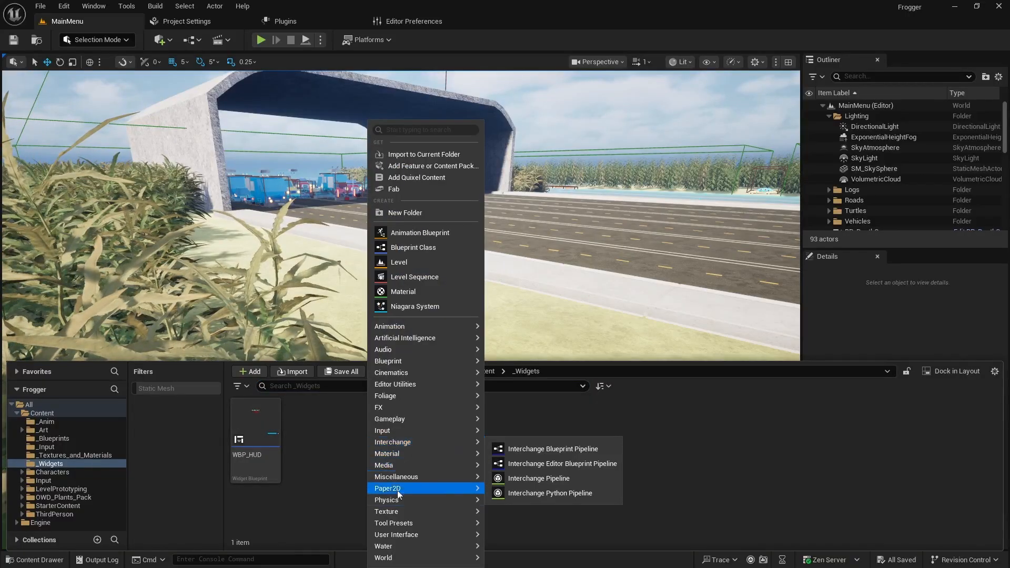
{"action": "mouse_move", "coordinate": [419, 536]}
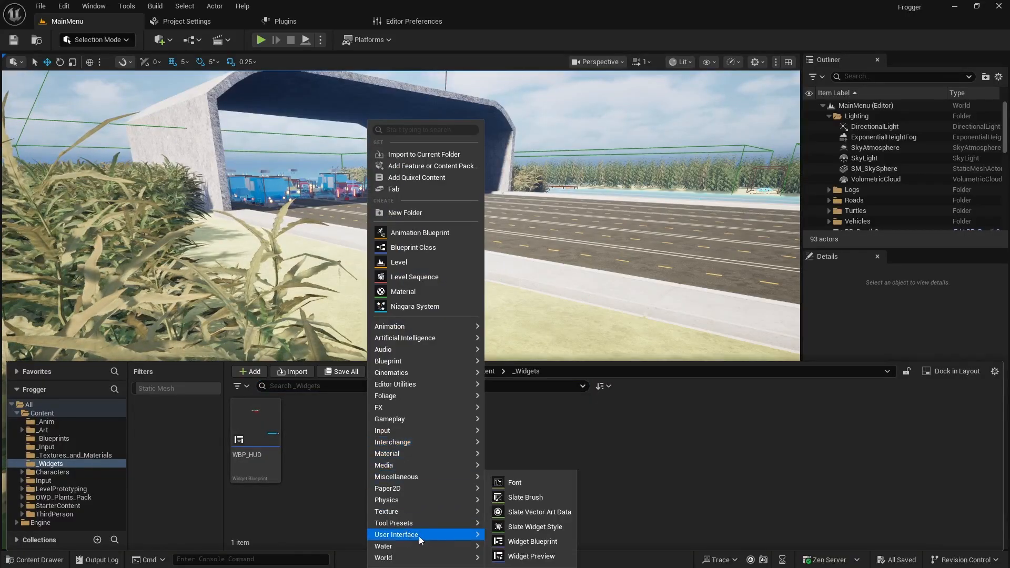
{"action": "left_click", "coordinate": [529, 542]}
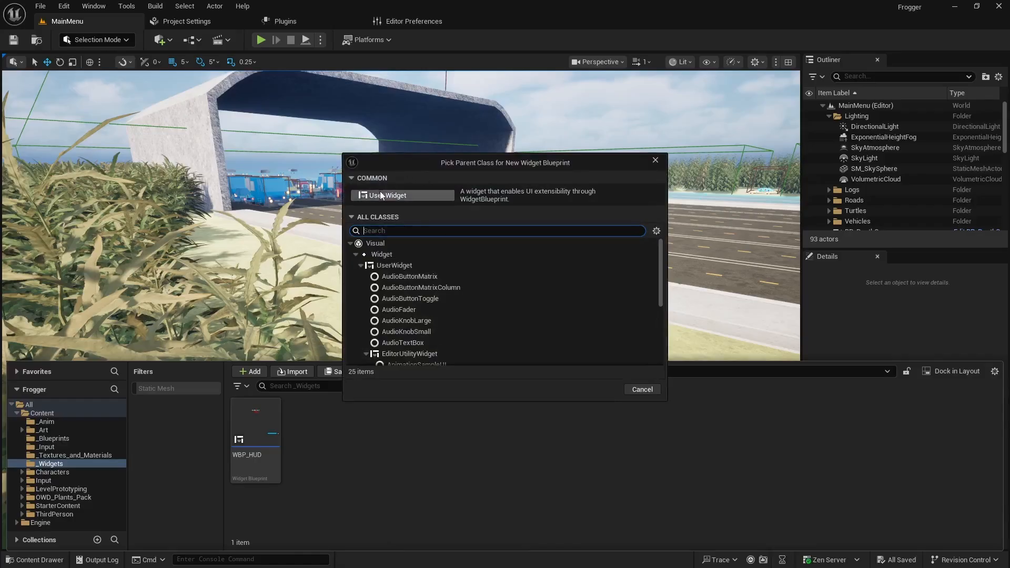
{"action": "left_click", "coordinate": [399, 197]}
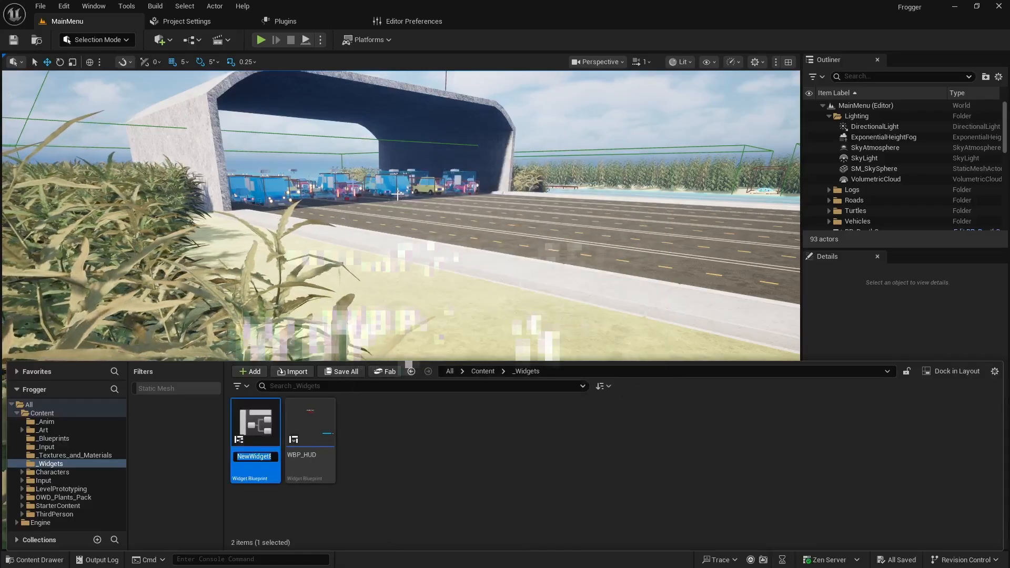
Name the new widget blueprint WBP_TitleScreen and open it in the widget editor
{"action": "key", "text": "Caps_Lock"}
{"action": "type", "text": "WBP_"}
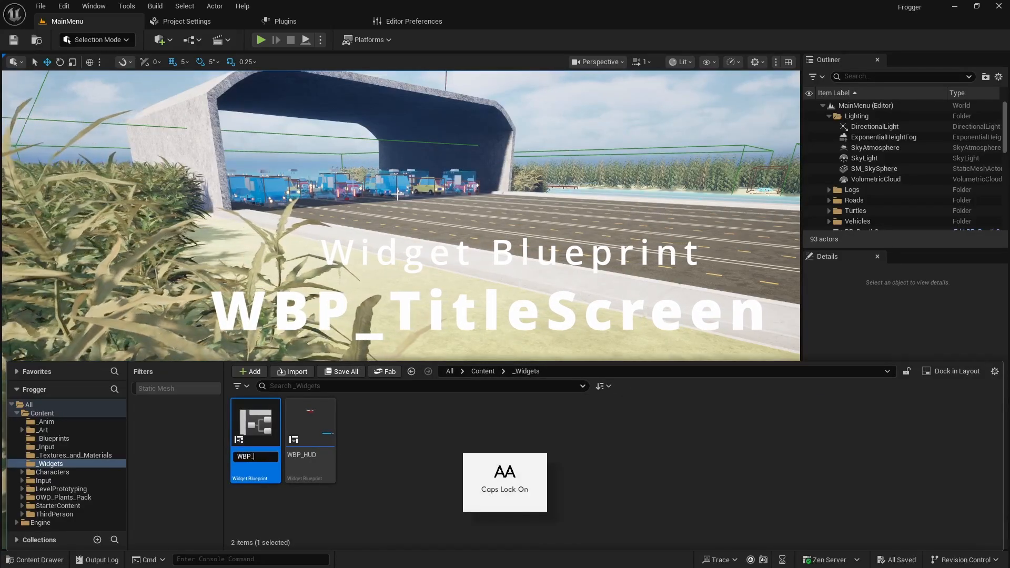
{"action": "key", "text": "Caps_Lock"}
{"action": "type", "text": "TitleScreen"}
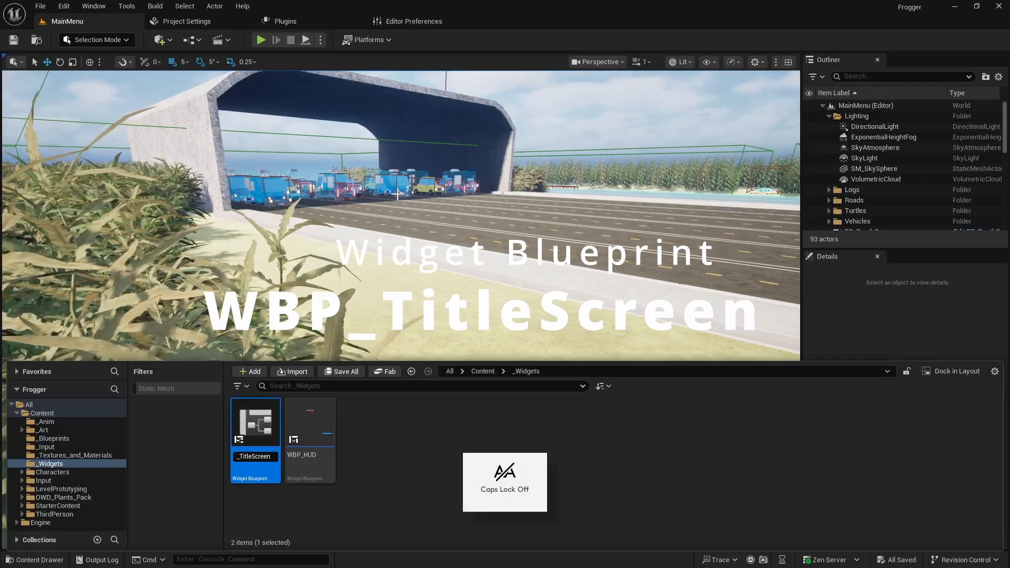
{"action": "key", "text": "Return"}
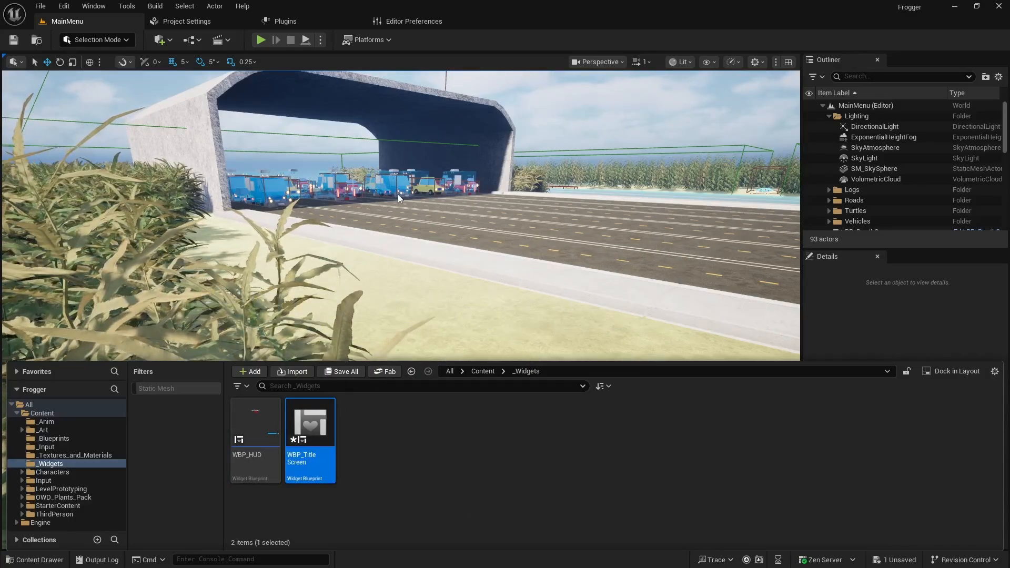
{"action": "key", "text": "Return"}
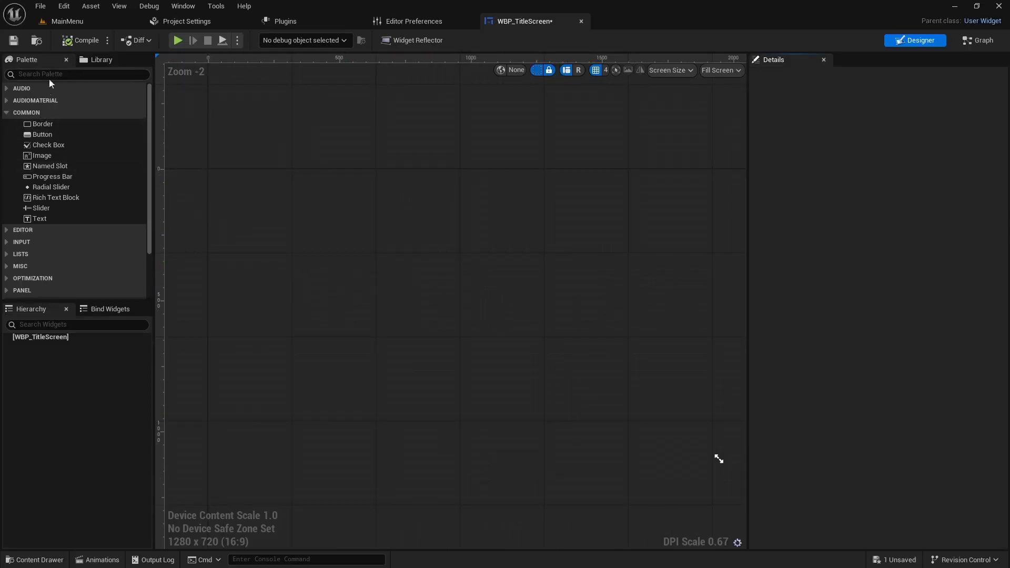
Add a Canvas Panel to the widget and place a Text block on it at about X 876, Y 200
{"action": "type", "text": "ns"}
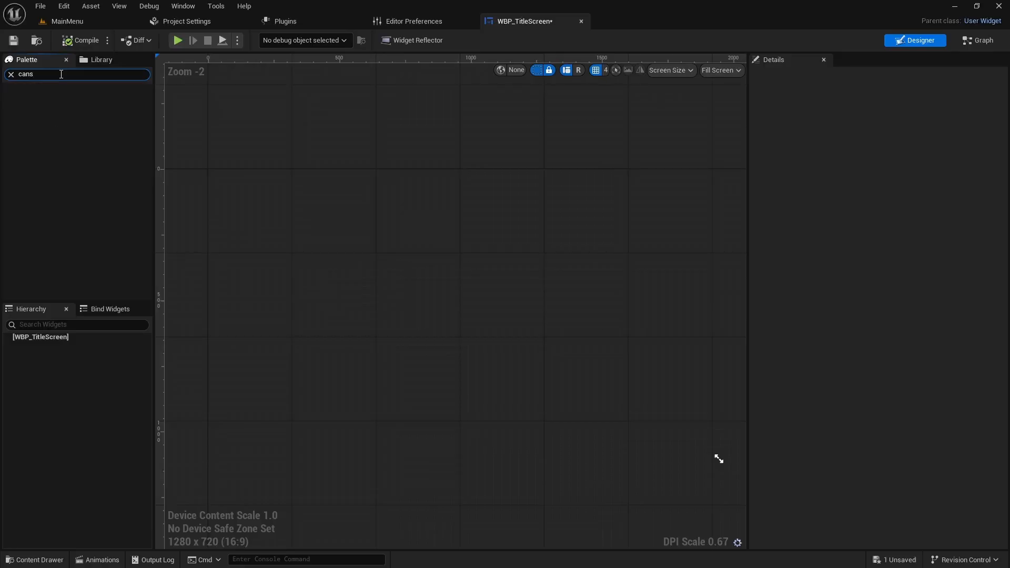
{"action": "key", "text": "BackSpace"}
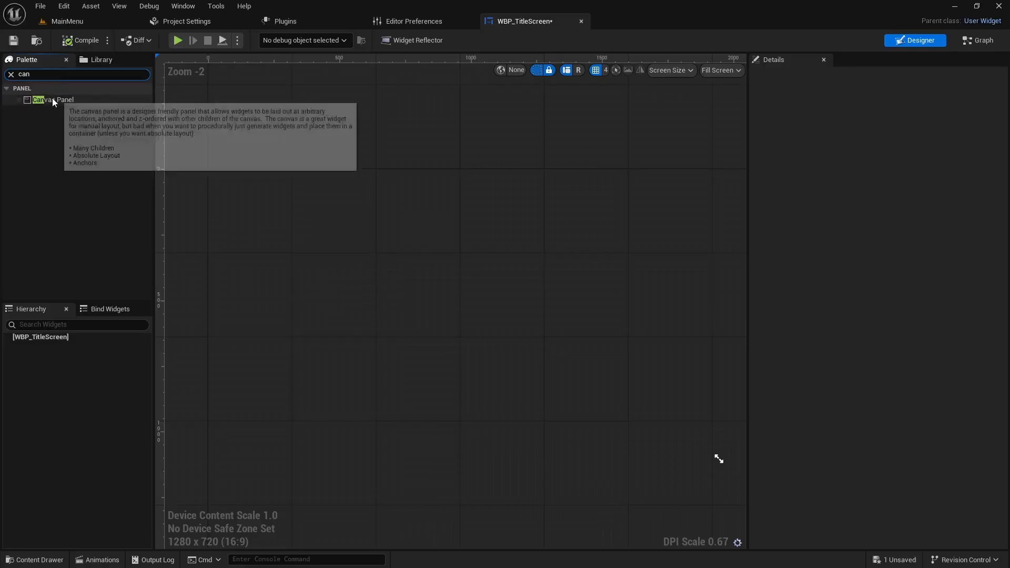
{"action": "left_click_drag", "start_coordinate": [58, 99], "coordinate": [382, 226]}
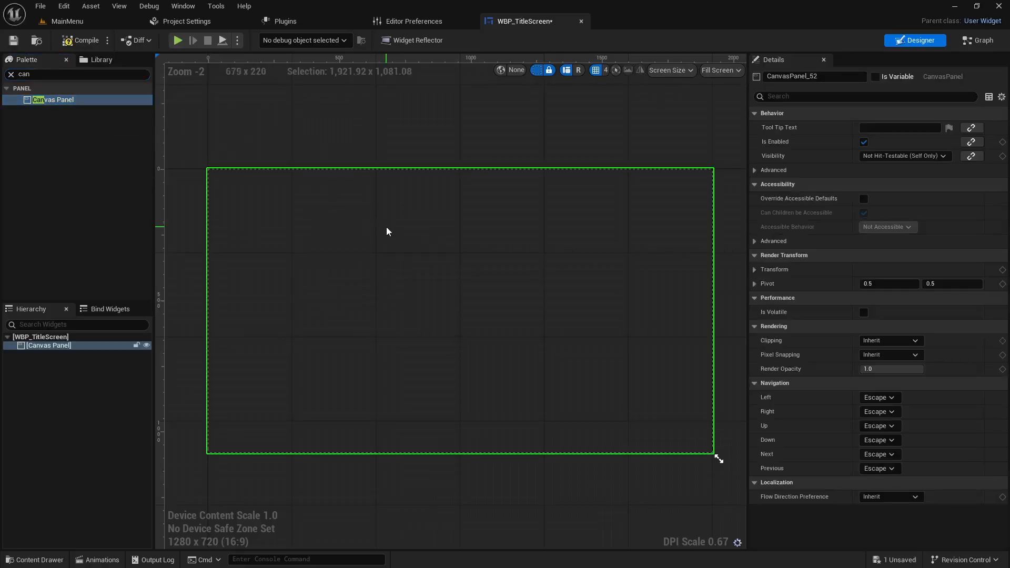
{"action": "left_click", "coordinate": [9, 76]}
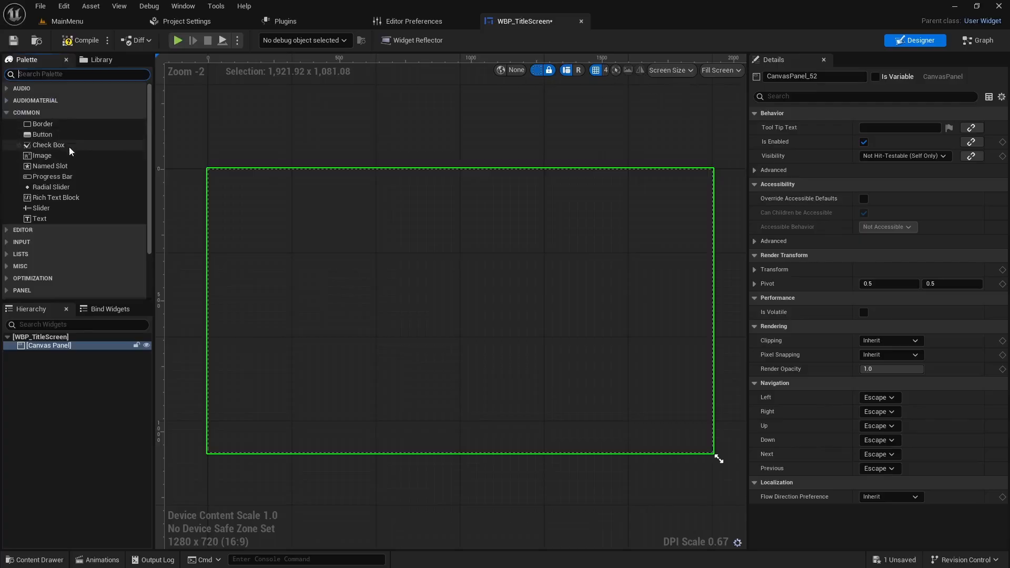
{"action": "left_click", "coordinate": [40, 220]}
{"action": "left_click_drag", "start_coordinate": [441, 226], "coordinate": [441, 226]}
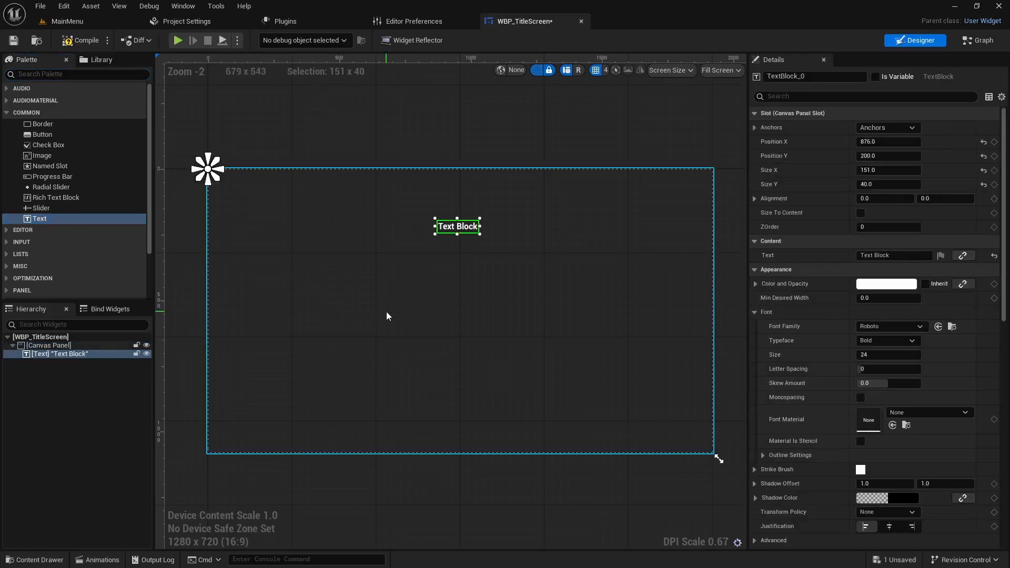
Anchor the text block to the canvas center, matching its position (0, 0) and alignment (0.5, 0.5) to the anchor
{"action": "left_click", "coordinate": [901, 129]}
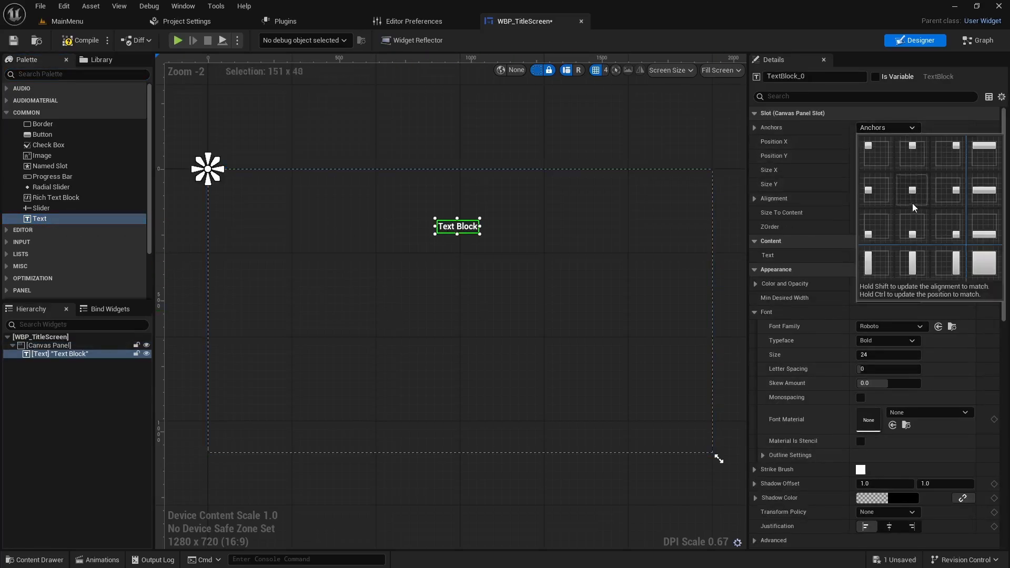
{"action": "left_click", "coordinate": [914, 193]}
{"action": "left_click", "coordinate": [887, 127]}
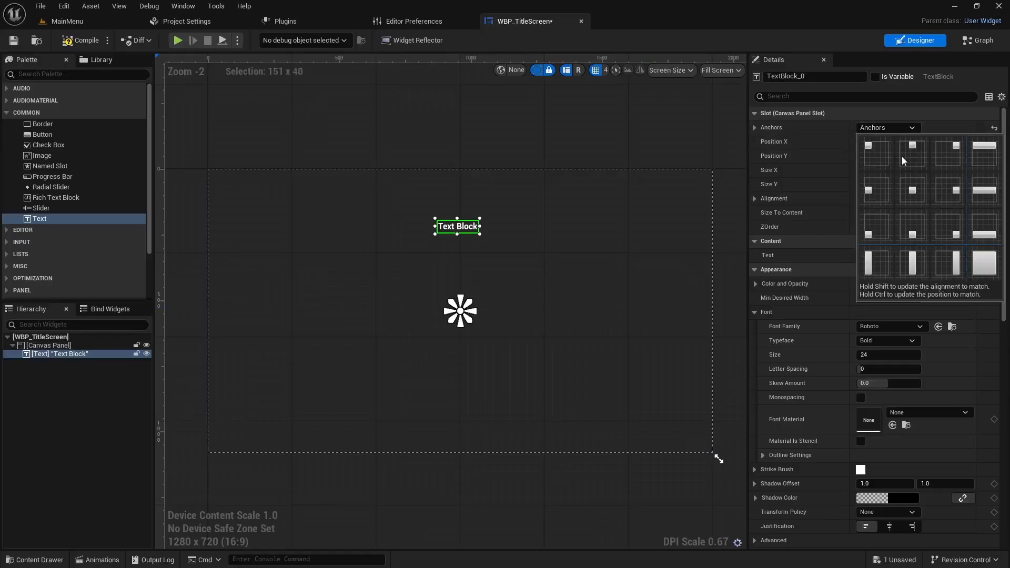
{"action": "left_click", "coordinate": [910, 191], "text": "ctrl"}
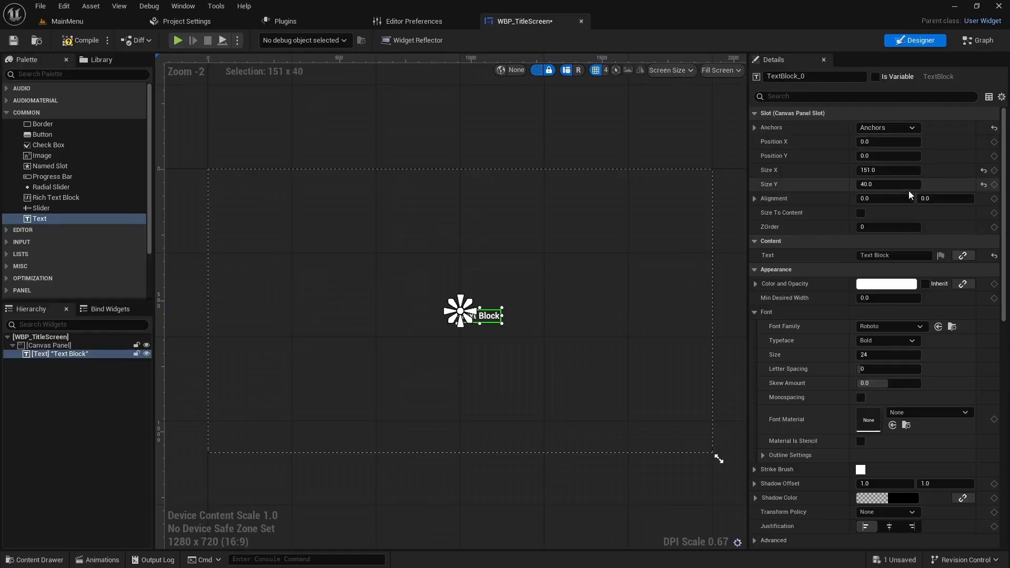
{"action": "left_click", "coordinate": [904, 129]}
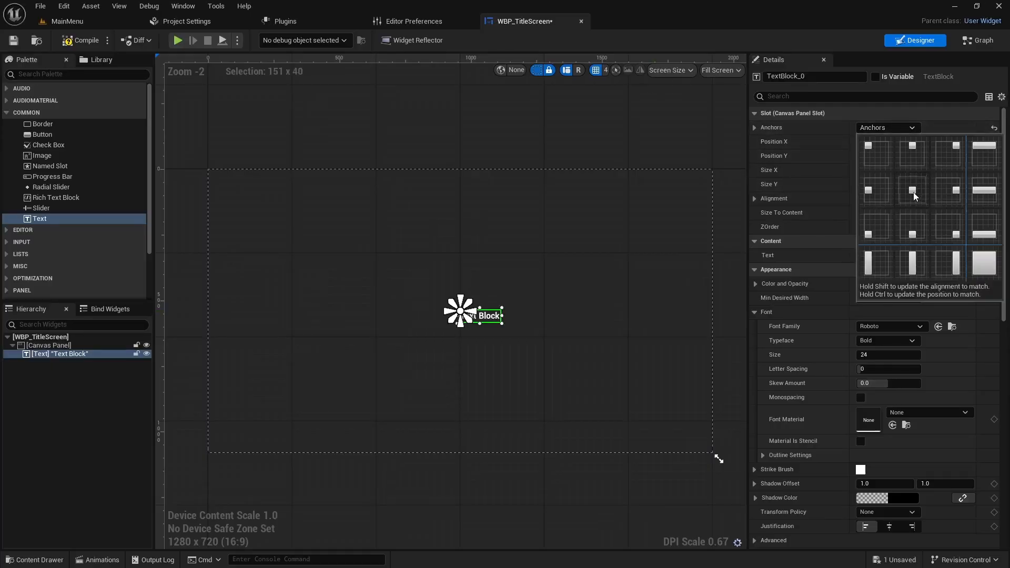
{"action": "left_click", "coordinate": [914, 191], "text": "shift"}
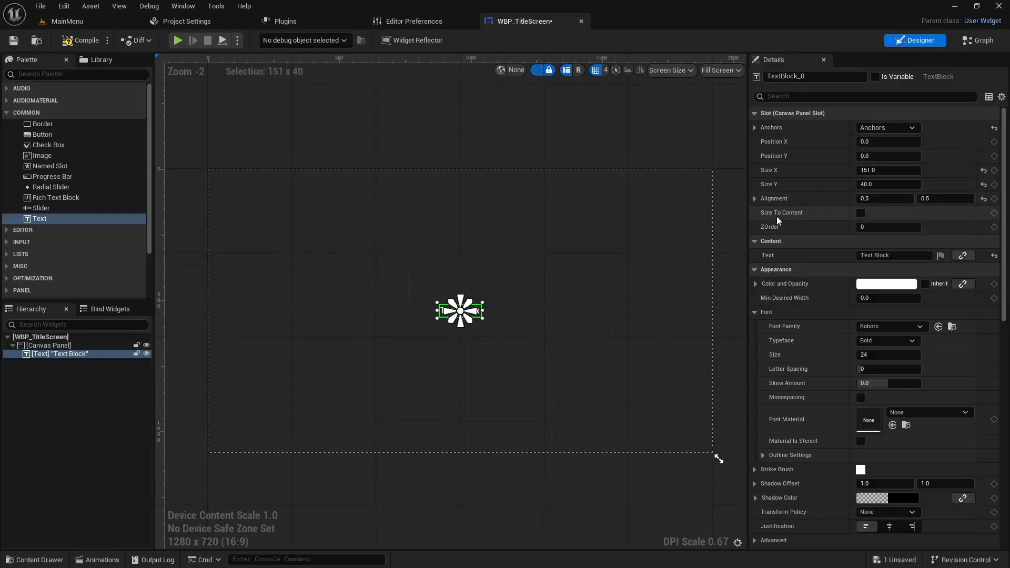
Make the text block size to its content and set its text to FROGGER at font size 104
{"action": "left_click", "coordinate": [861, 212]}
{"action": "left_click", "coordinate": [881, 255]}
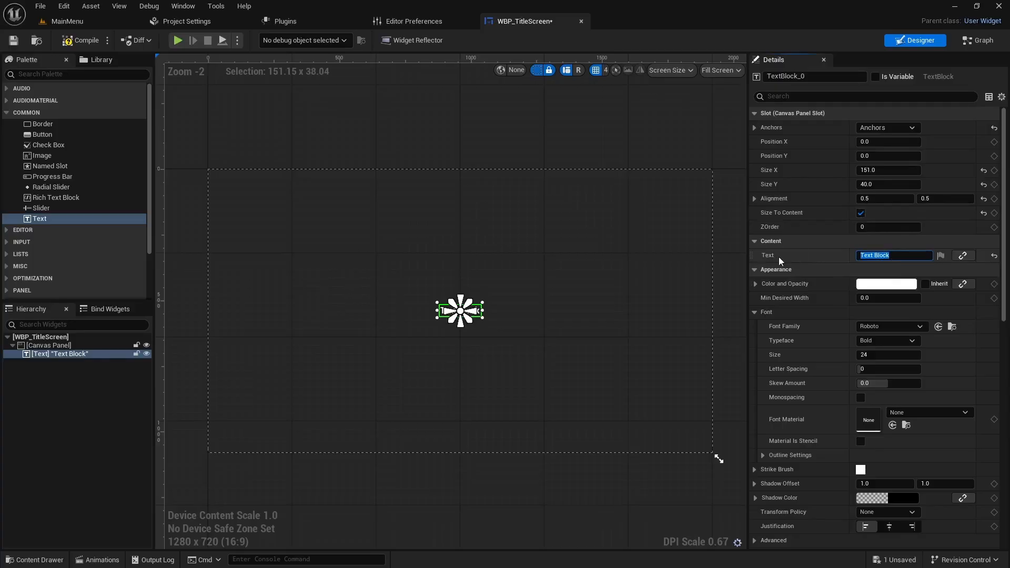
{"action": "key", "text": "Caps_Lock"}
{"action": "type", "text": "FROGGER"}
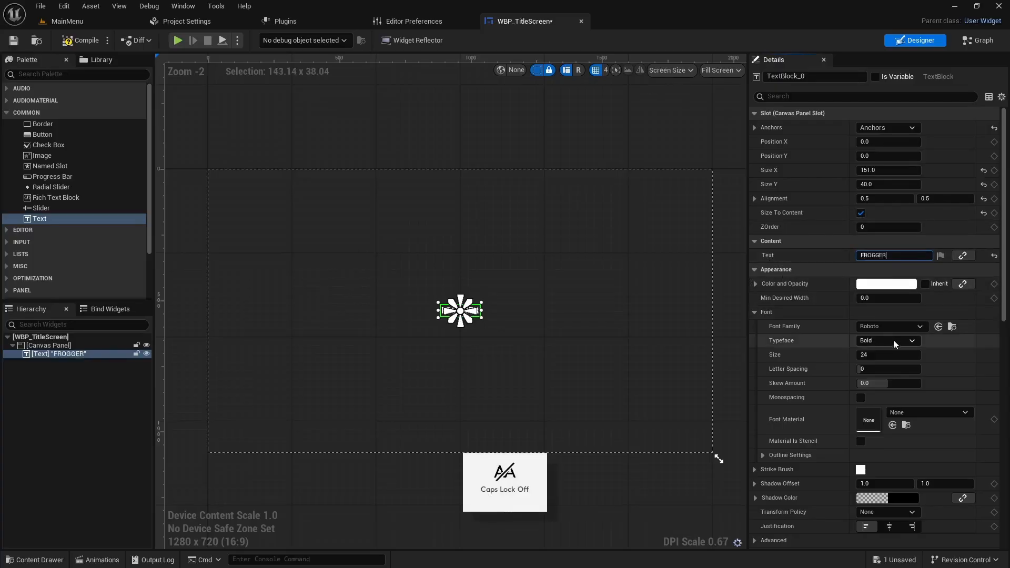
{"action": "left_click_drag", "start_coordinate": [868, 355], "coordinate": [915, 355]}
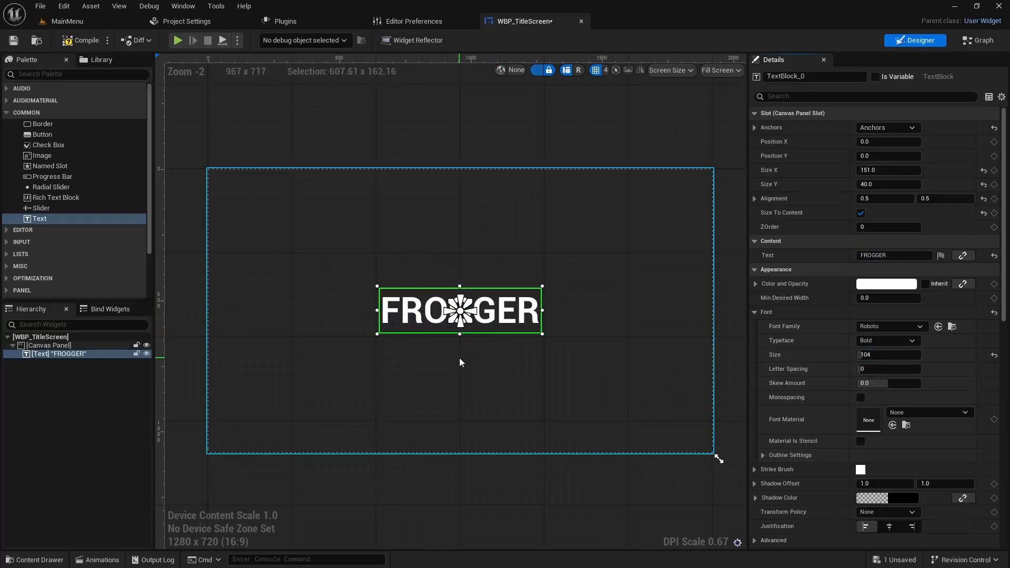
Import the pixel font file from the Frogger folder into _Widgets, creating a Font asset that uses it as default
{"action": "key", "text": "ctrl+space"}
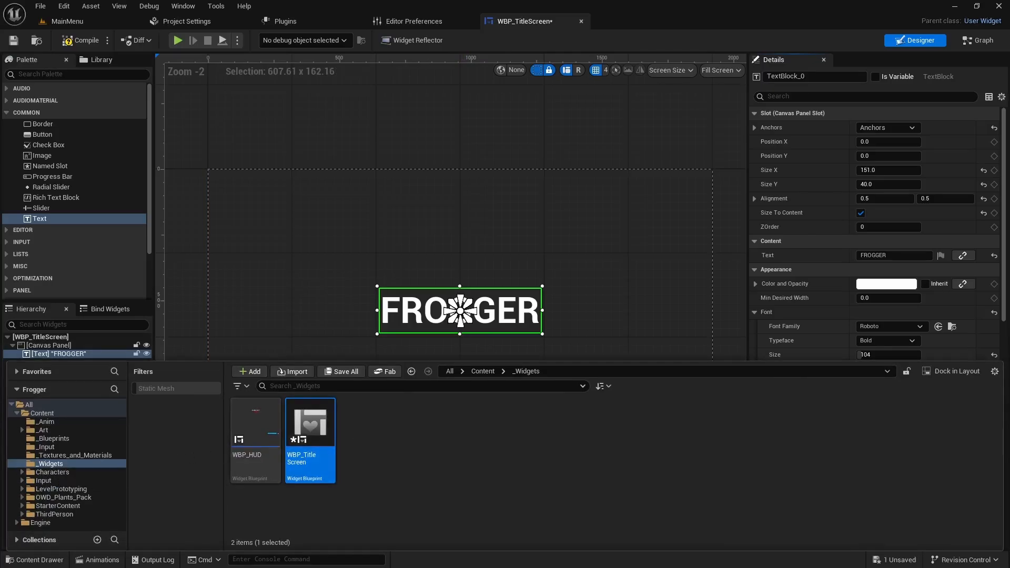
{"action": "left_click_drag", "start_coordinate": [0, 200], "coordinate": [497, 72]}
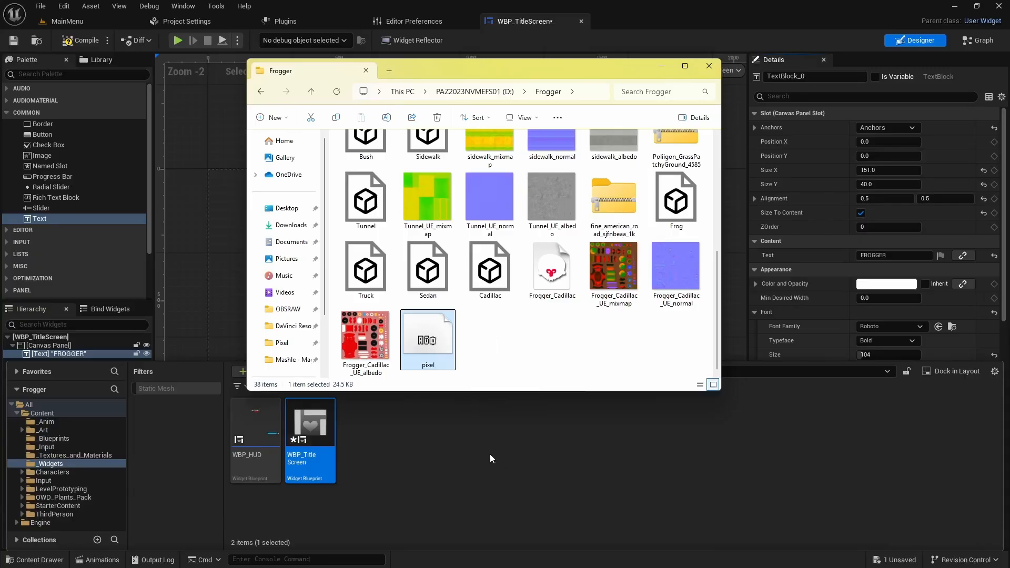
{"action": "left_click_drag", "start_coordinate": [622, 68], "coordinate": [403, 33]}
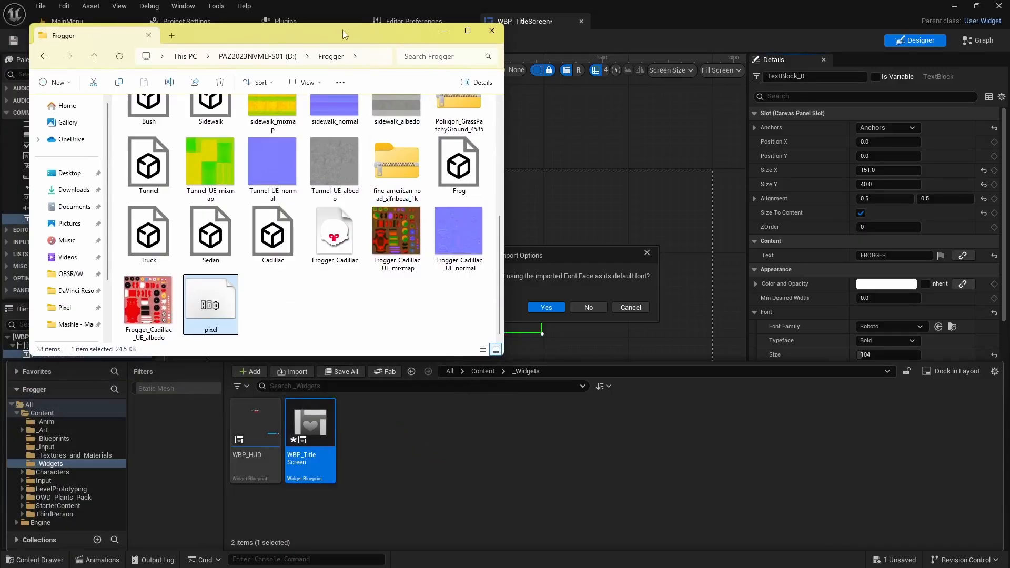
{"action": "left_click_drag", "start_coordinate": [337, 41], "coordinate": [0, 94]}
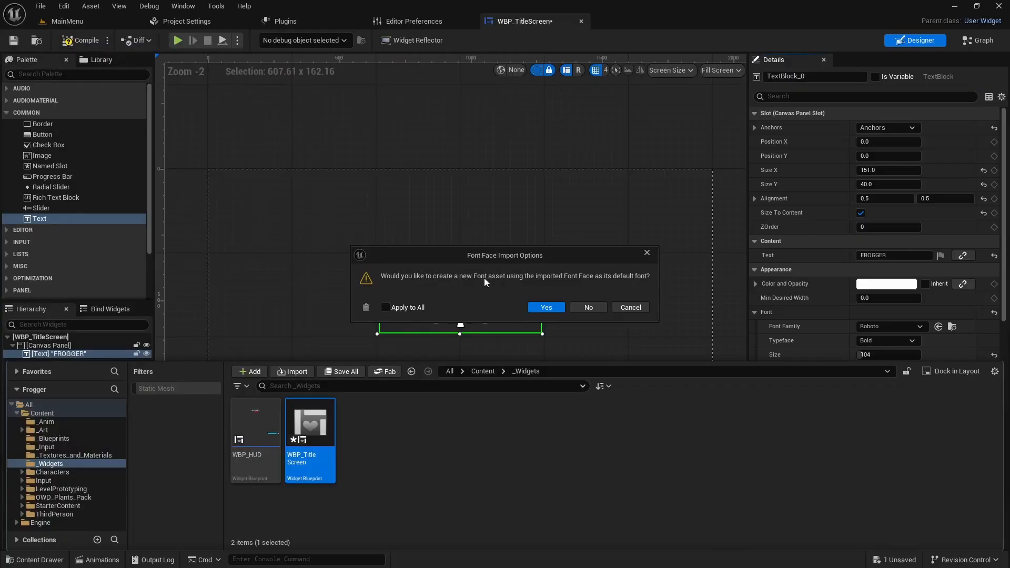
{"action": "left_click", "coordinate": [547, 308]}
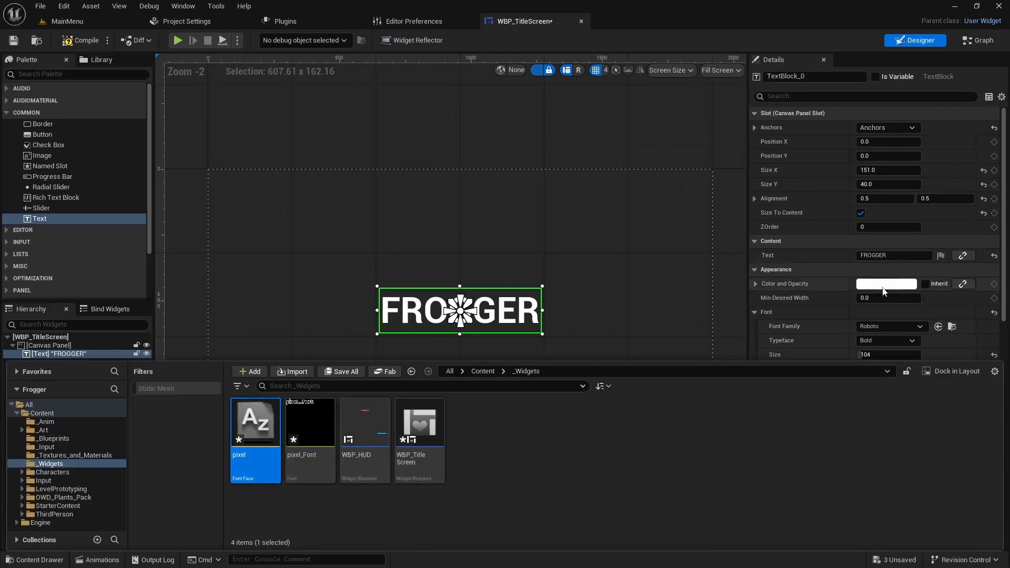
Change the FROGGER title's font family to pixel_Font and set its size to 232
{"action": "scroll", "coordinate": [842, 314], "scroll_direction": "down", "scroll_amount": 1}
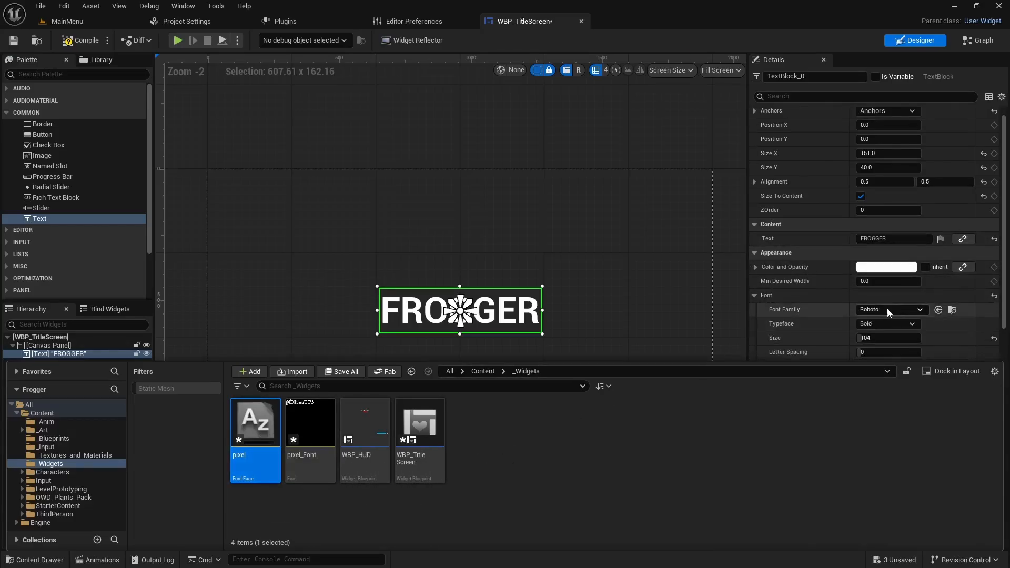
{"action": "left_click", "coordinate": [883, 311]}
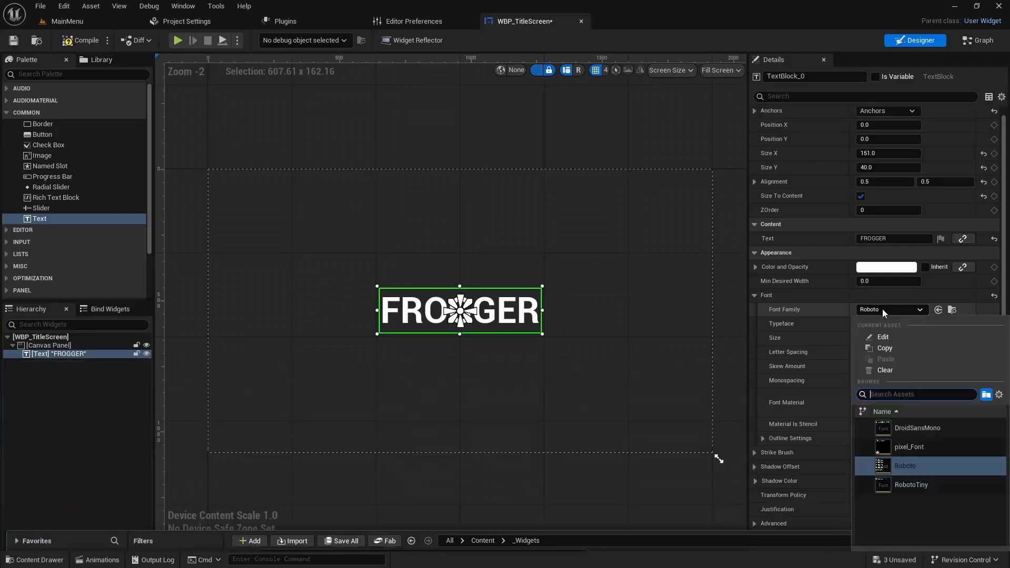
{"action": "left_click", "coordinate": [907, 450]}
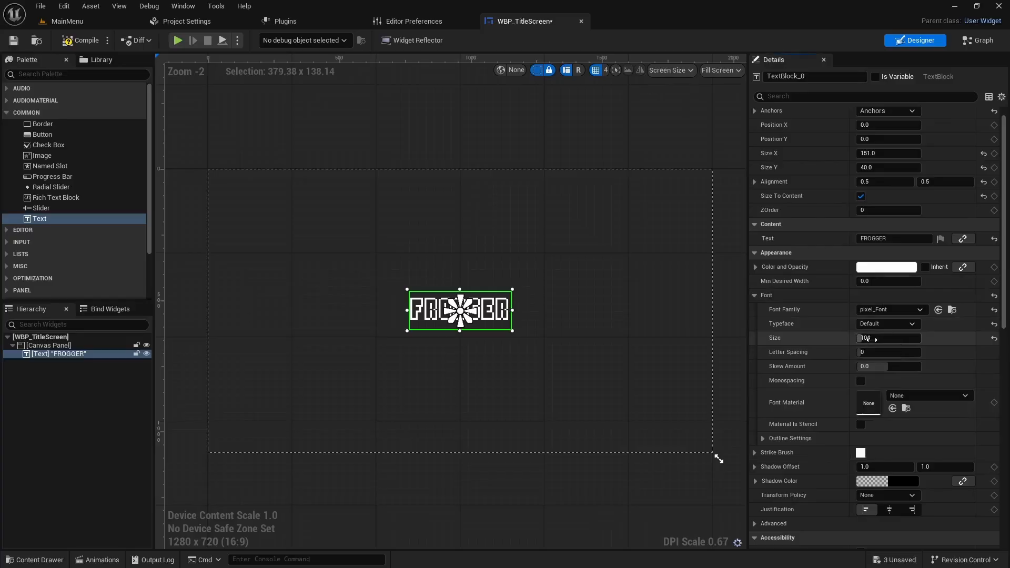
{"action": "left_click_drag", "start_coordinate": [872, 339], "coordinate": [910, 339]}
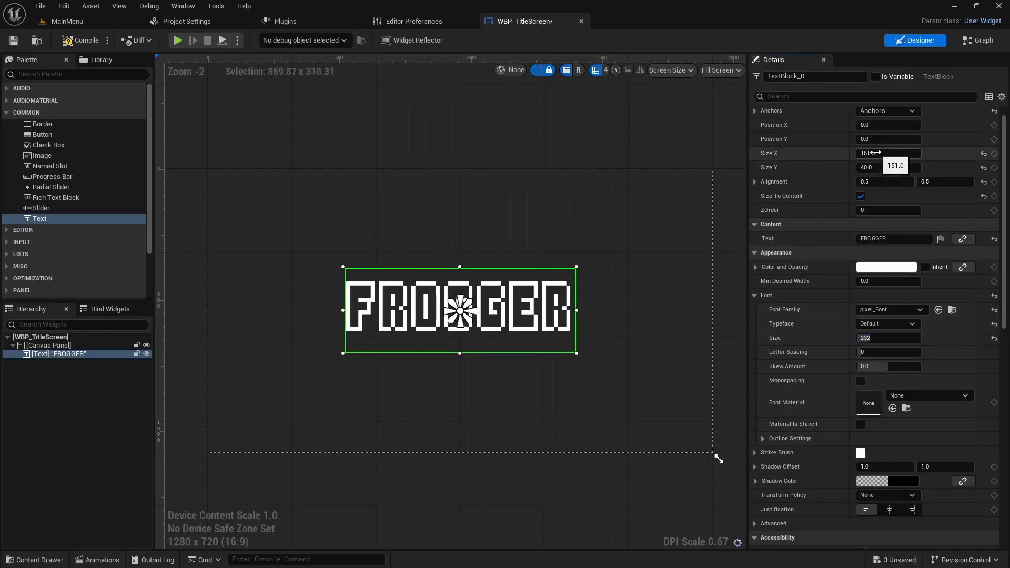
Move the FROGGER title up to a Position Y of about -385 and color it lime green
{"action": "left_click_drag", "start_coordinate": [888, 139], "coordinate": [852, 138]}
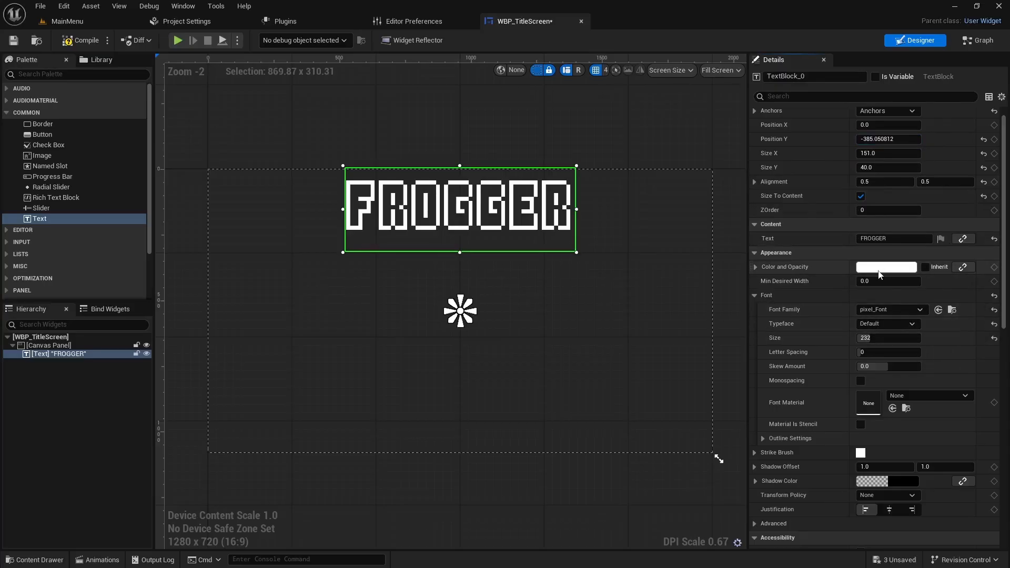
{"action": "left_click", "coordinate": [879, 269]}
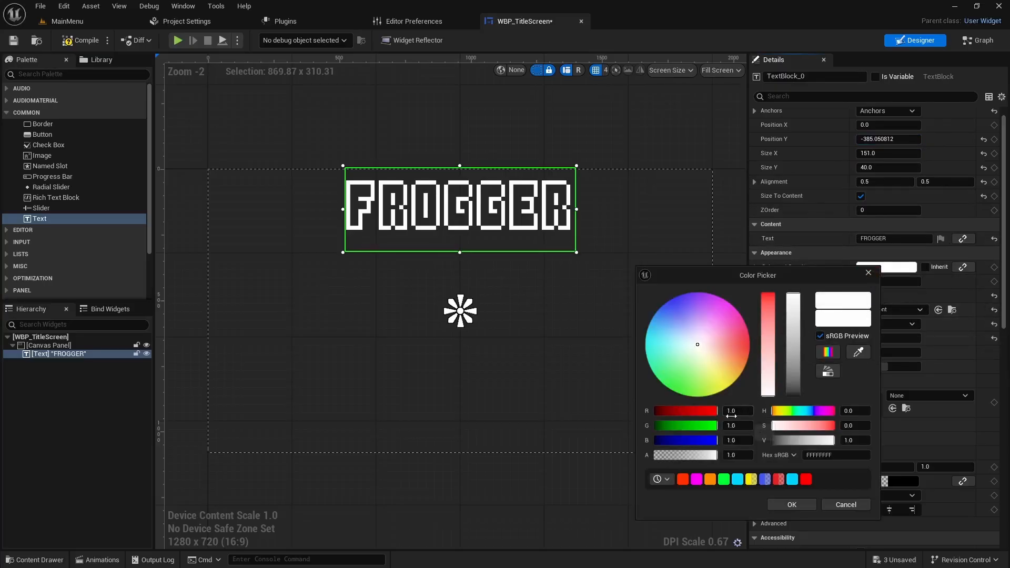
{"action": "left_click_drag", "start_coordinate": [696, 373], "coordinate": [683, 395]}
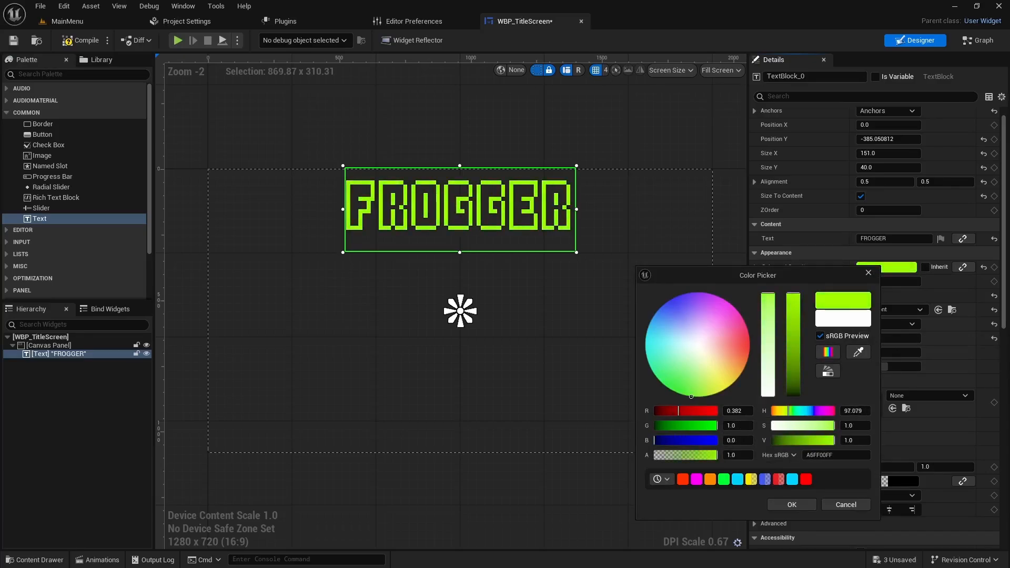
{"action": "left_click", "coordinate": [793, 506]}
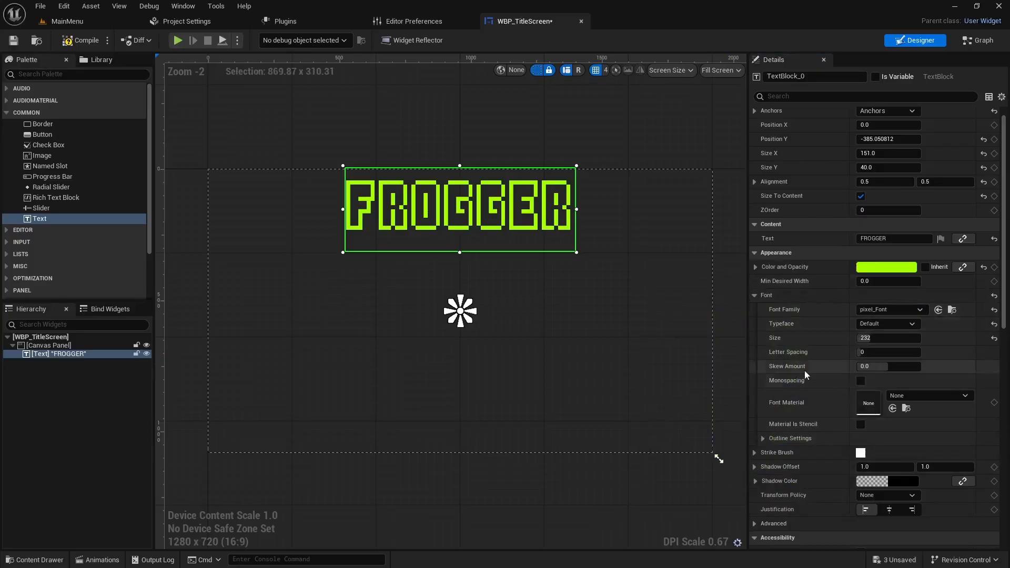
Set the FROGGER title's shadow color to opaque yellow, hex FFFB00FF
{"action": "scroll", "coordinate": [771, 405], "scroll_direction": "down", "scroll_amount": 2}
{"action": "scroll", "coordinate": [768, 399], "scroll_direction": "down", "scroll_amount": 1}
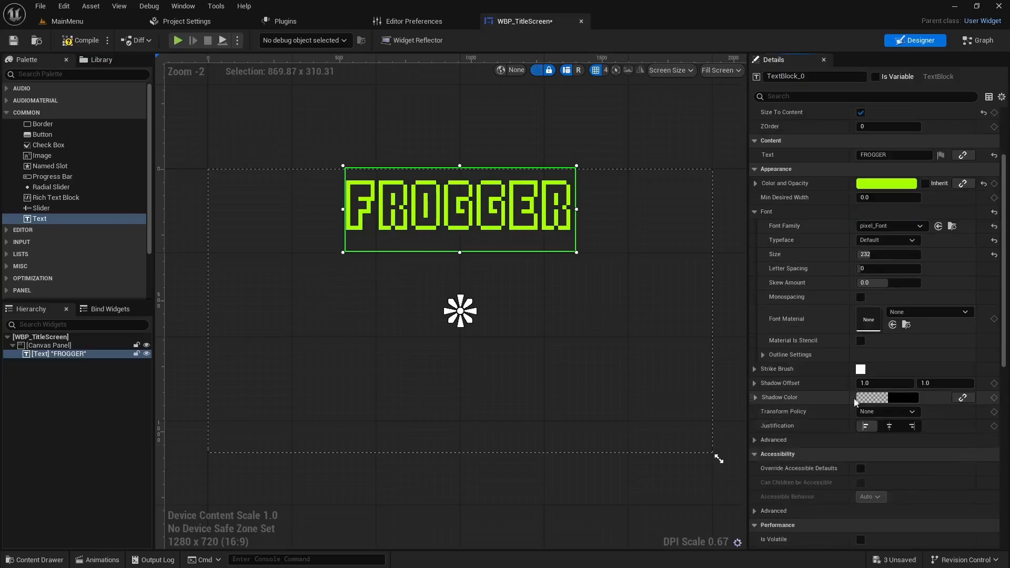
{"action": "left_click", "coordinate": [903, 400]}
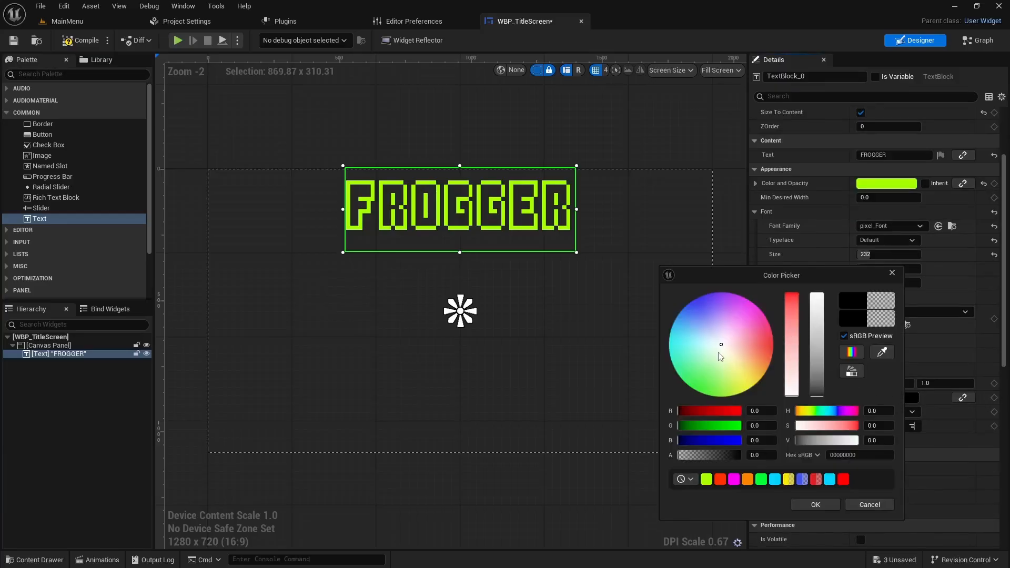
{"action": "left_click_drag", "start_coordinate": [722, 356], "coordinate": [750, 390]}
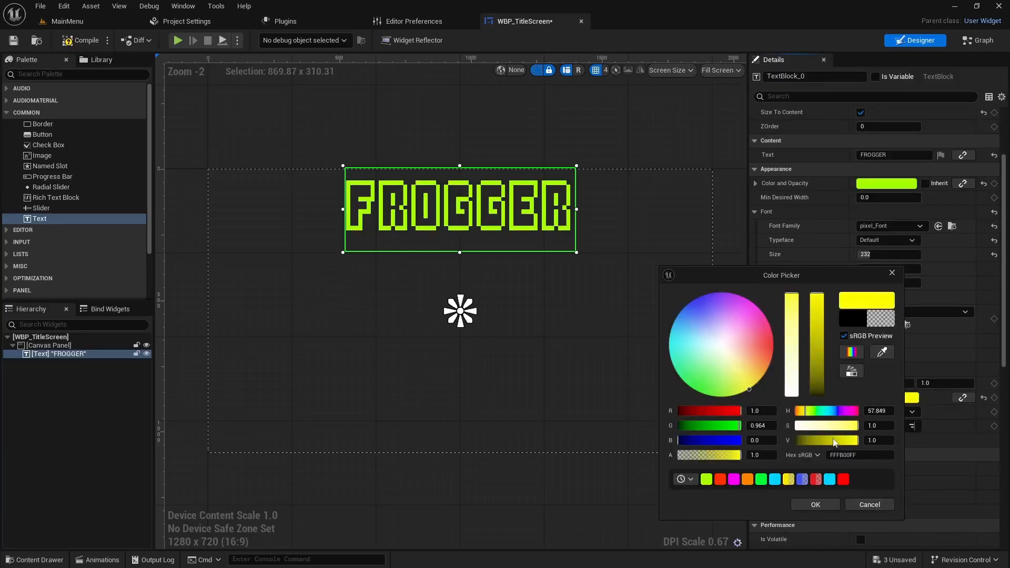
{"action": "left_click", "coordinate": [815, 504]}
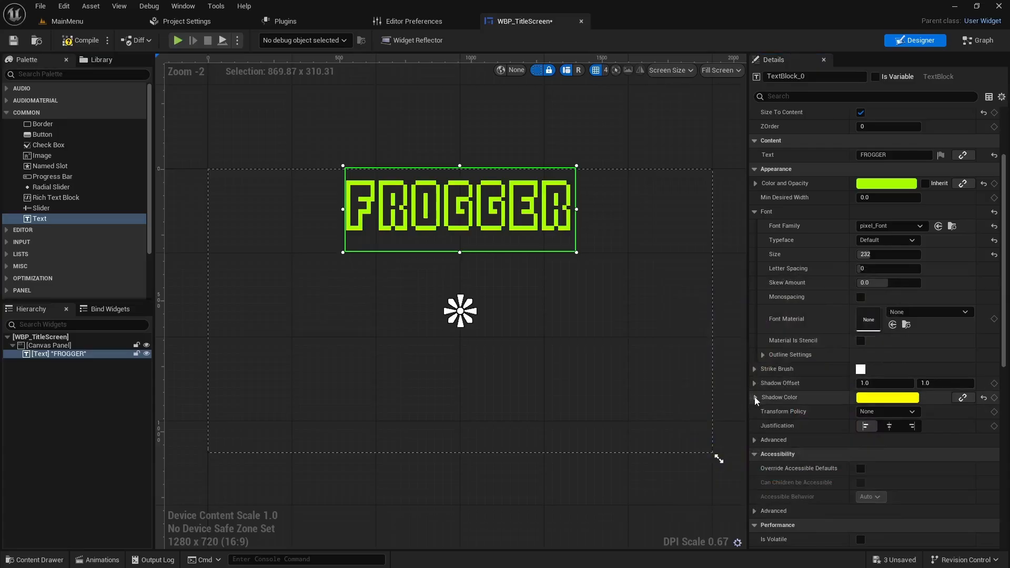
Set the title's shadow offset to 4.0 horizontally and 5.0 vertically
{"action": "left_click_drag", "start_coordinate": [875, 385], "coordinate": [953, 385]}
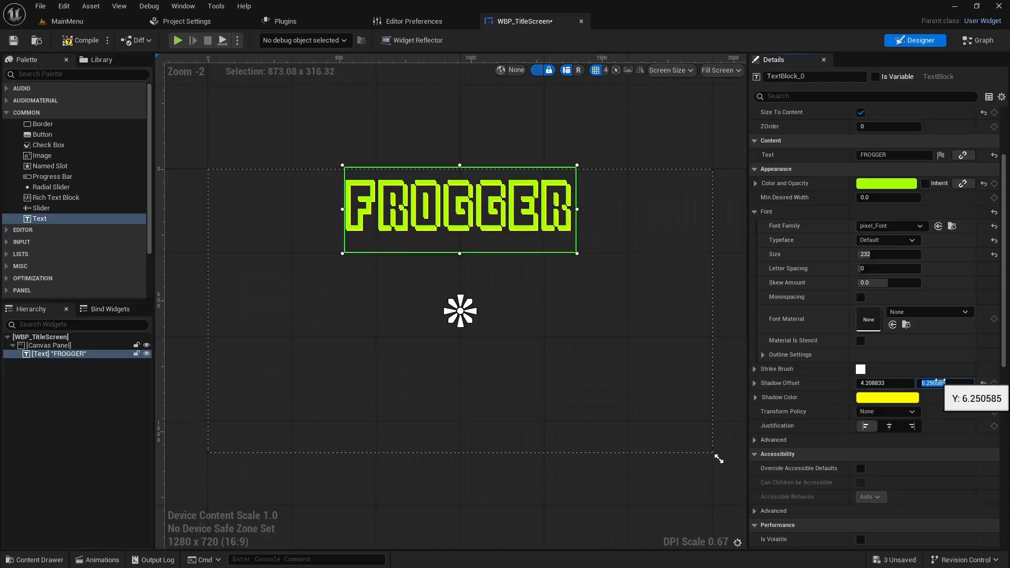
{"action": "left_click", "coordinate": [936, 383]}
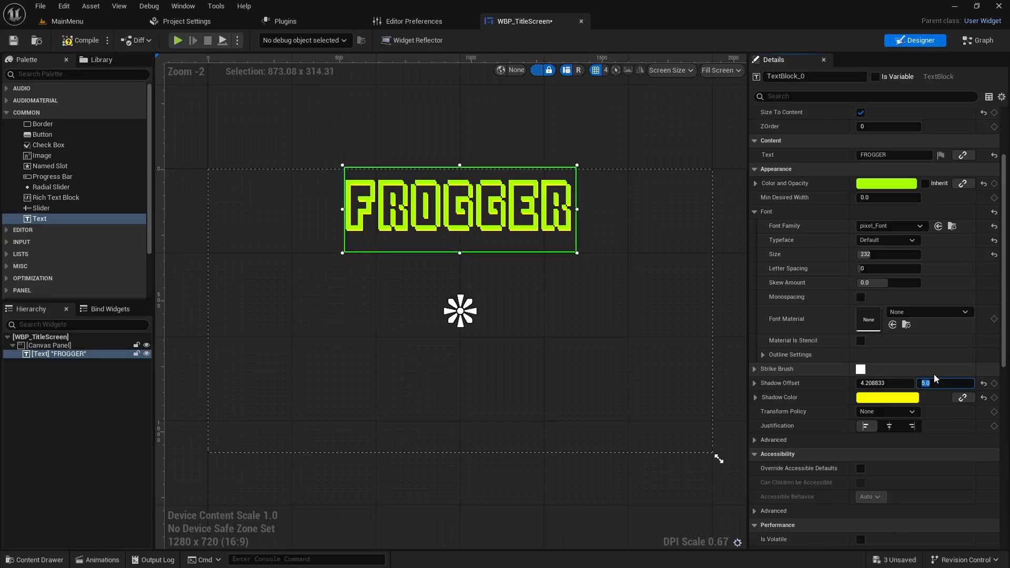
{"action": "left_click", "coordinate": [897, 384]}
{"action": "type", "text": "4.0"}
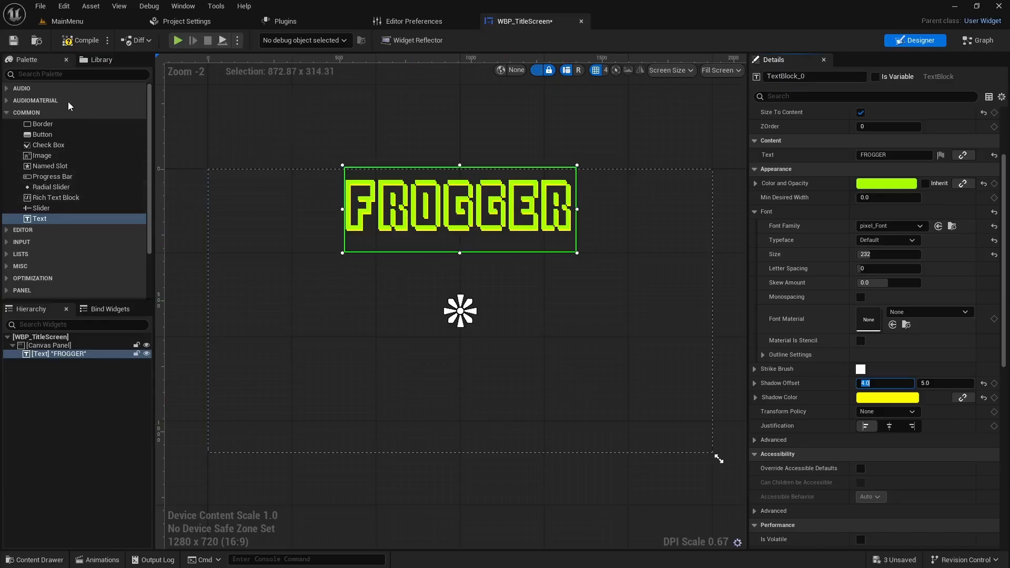
Add an Image to the canvas at about X 444, Y 560 and set its ZOrder to -1
{"action": "left_click", "coordinate": [58, 75]}
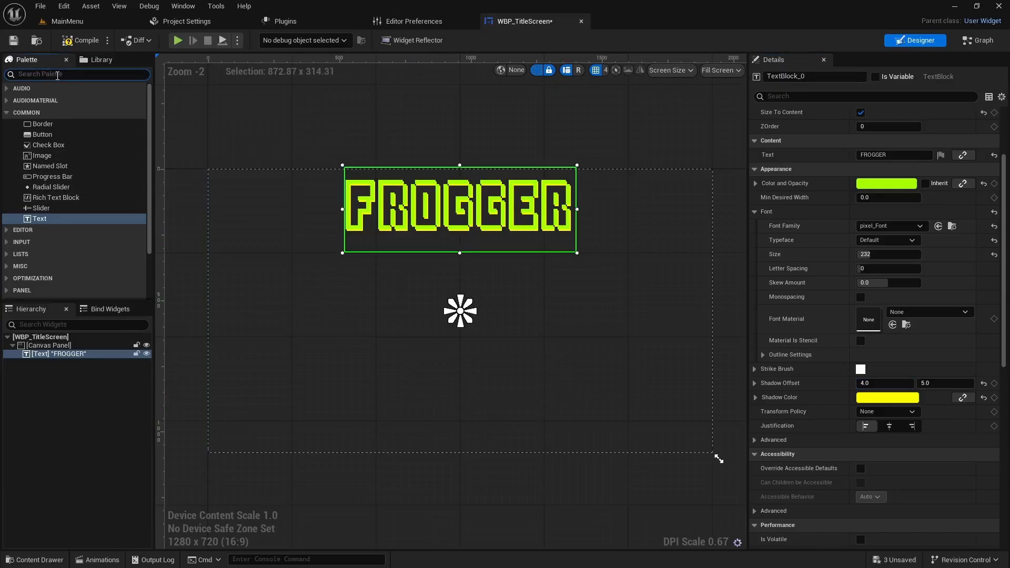
{"action": "type", "text": "imag"}
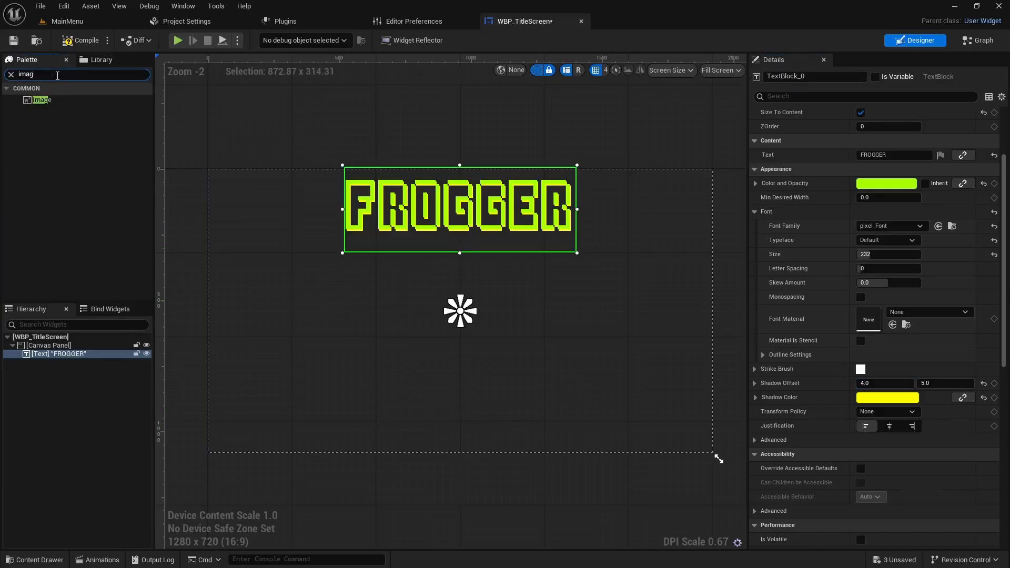
{"action": "left_click_drag", "start_coordinate": [42, 100], "coordinate": [322, 315]}
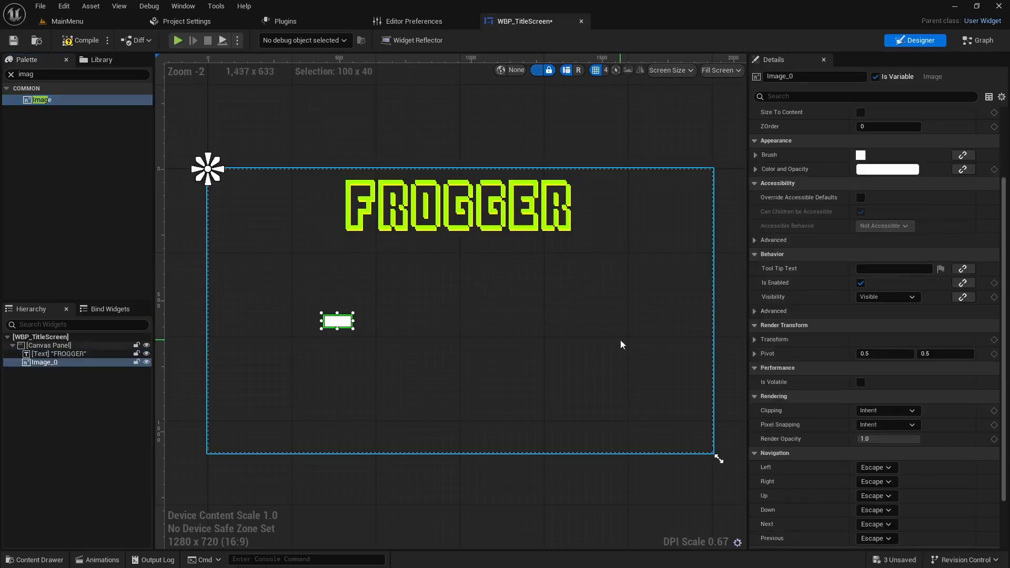
{"action": "scroll", "coordinate": [866, 321], "scroll_direction": "up", "scroll_amount": 2}
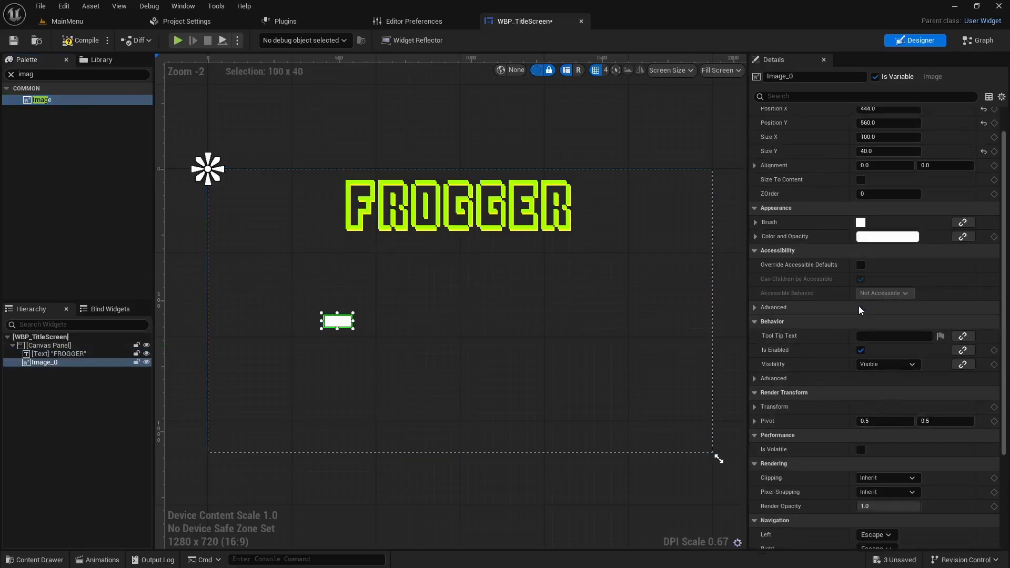
{"action": "left_click", "coordinate": [873, 190]}
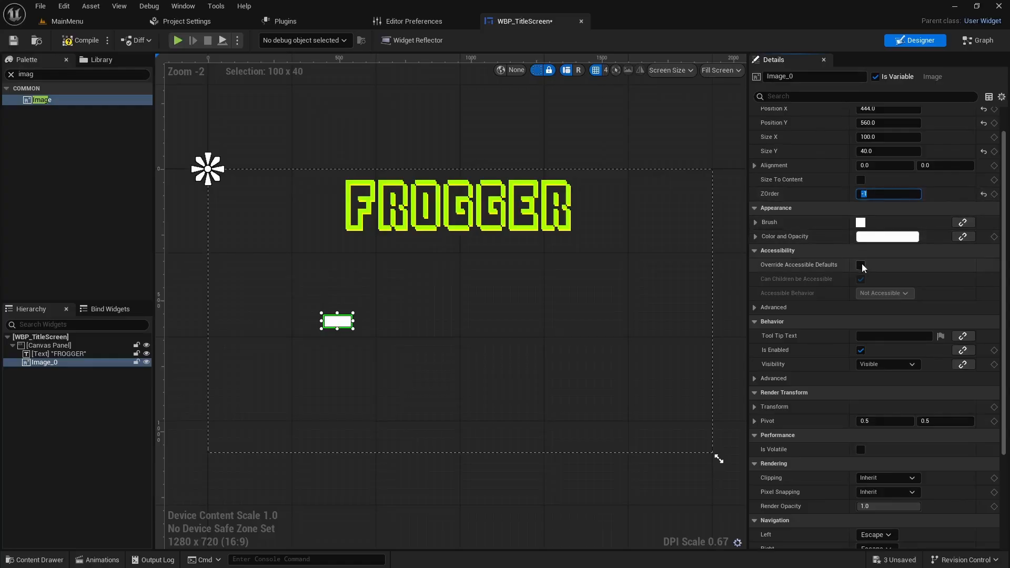
Anchor the image to stretch in both directions, with its position matched so that it fills the whole canvas
{"action": "scroll", "coordinate": [863, 260], "scroll_direction": "up", "scroll_amount": 1}
{"action": "left_click", "coordinate": [895, 125]}
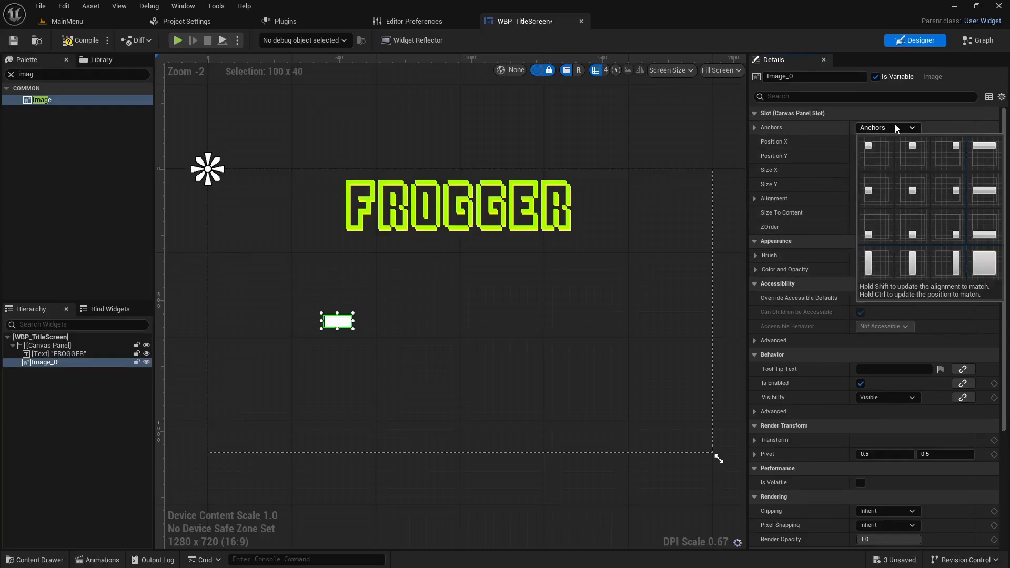
{"action": "left_click", "coordinate": [984, 260]}
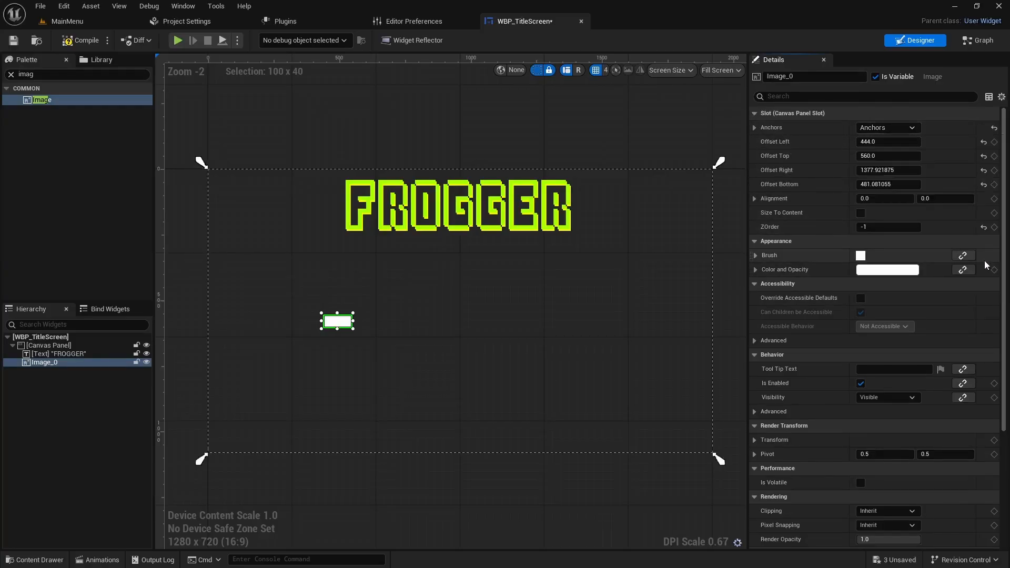
{"action": "left_click", "coordinate": [897, 129]}
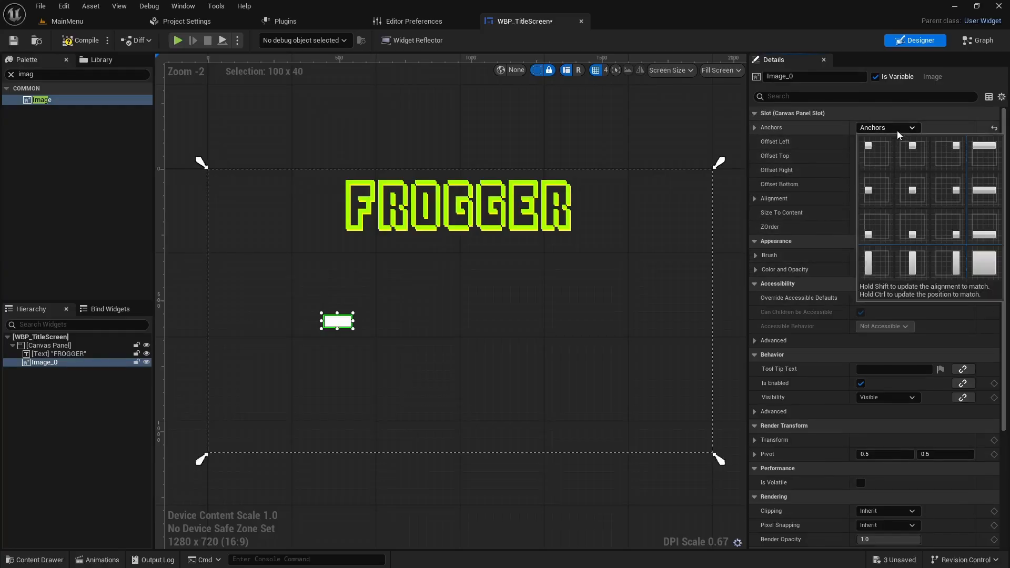
{"action": "left_click", "coordinate": [982, 261], "text": "ctrl"}
Set the background image's color to opaque black, hex 000000FF, and clear the widget palette search
{"action": "left_click", "coordinate": [885, 272]}
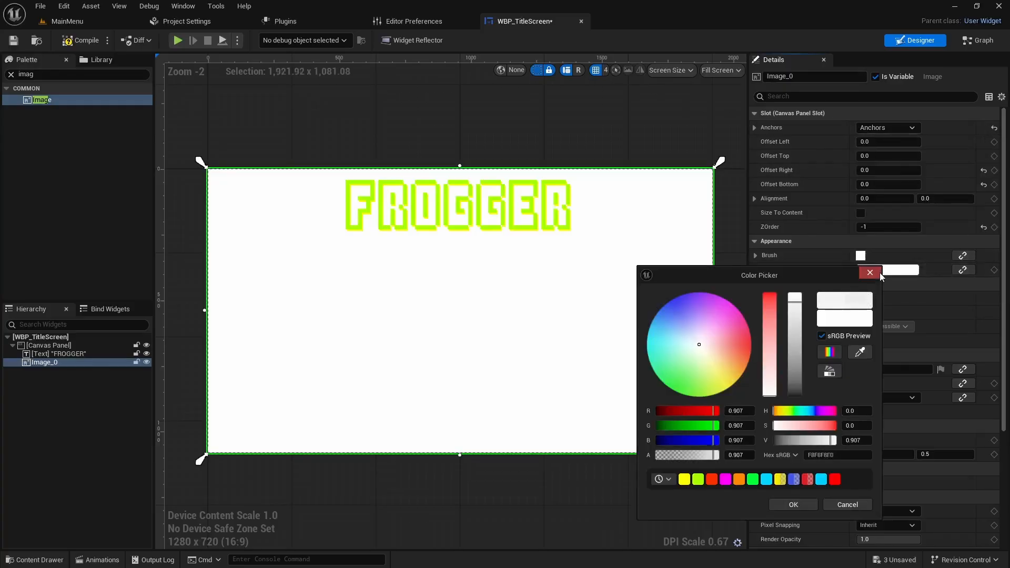
{"action": "left_click_drag", "start_coordinate": [793, 307], "coordinate": [809, 451]}
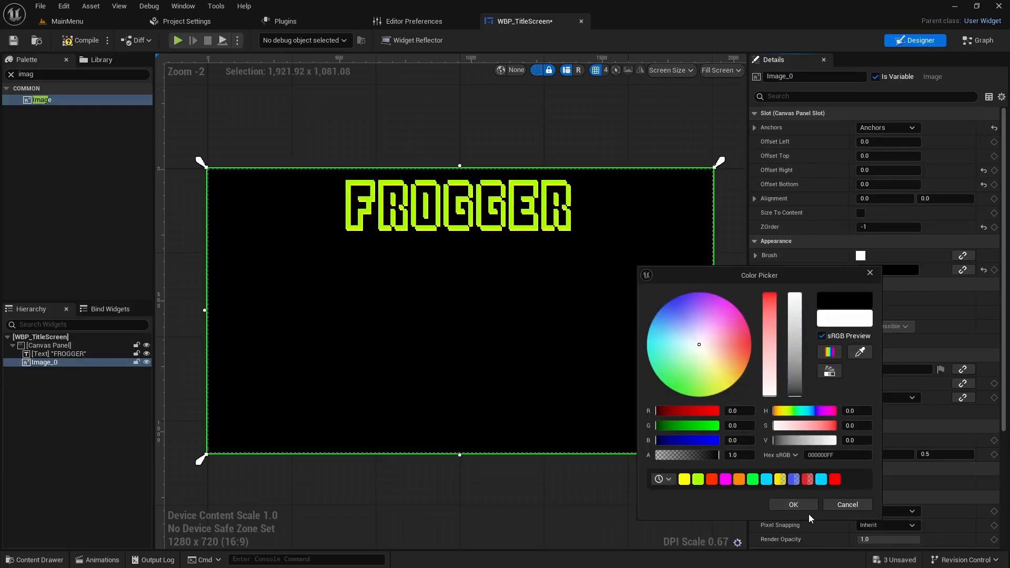
{"action": "left_click", "coordinate": [799, 504]}
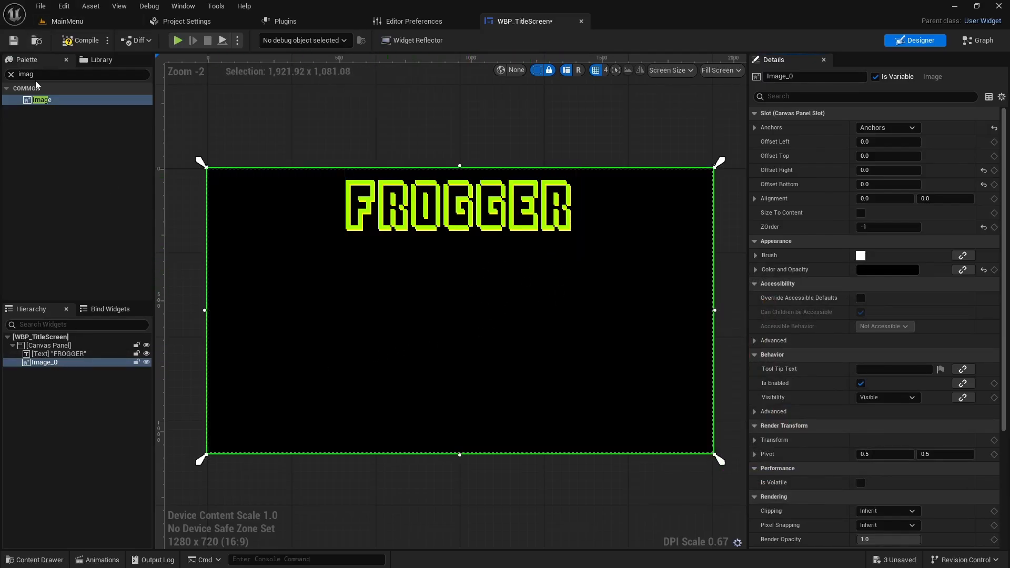
{"action": "left_click", "coordinate": [12, 74]}
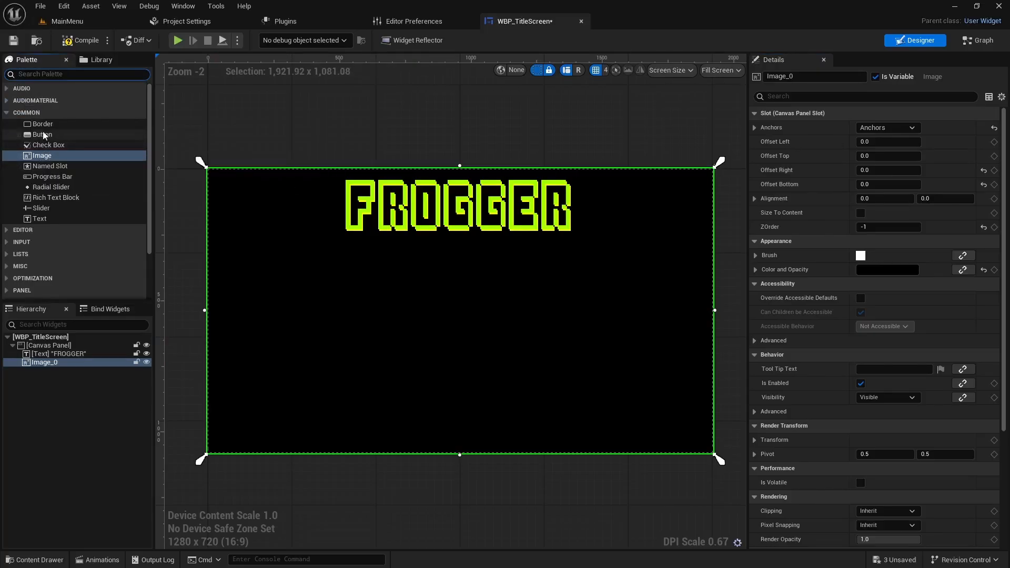
Add a Text block to the canvas, anchor it to the center with position and alignment matched, and enable Size To Content
{"action": "left_click_drag", "start_coordinate": [40, 219], "coordinate": [436, 304]}
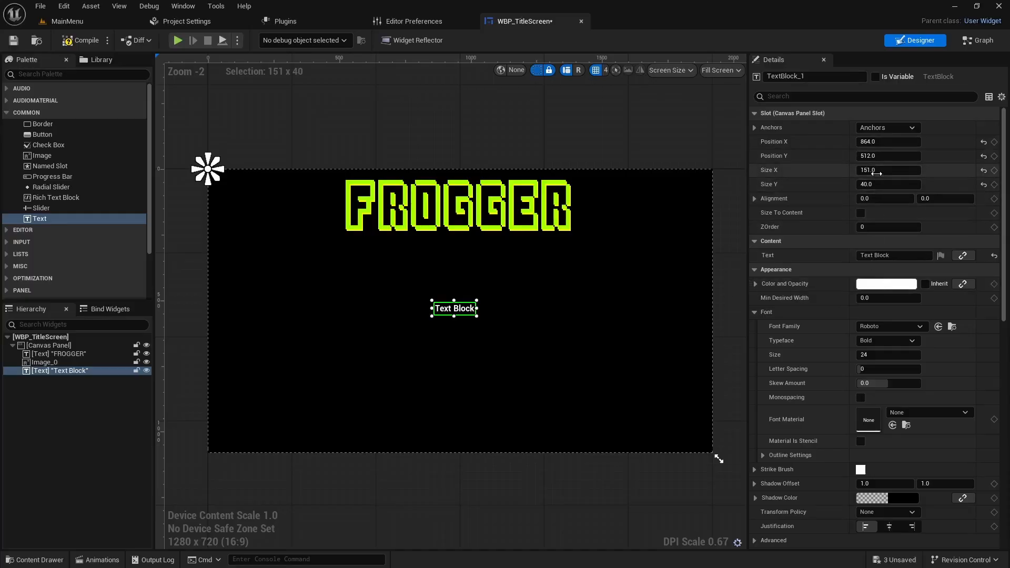
{"action": "left_click", "coordinate": [881, 129]}
{"action": "left_click", "coordinate": [912, 191]}
{"action": "left_click", "coordinate": [889, 129]}
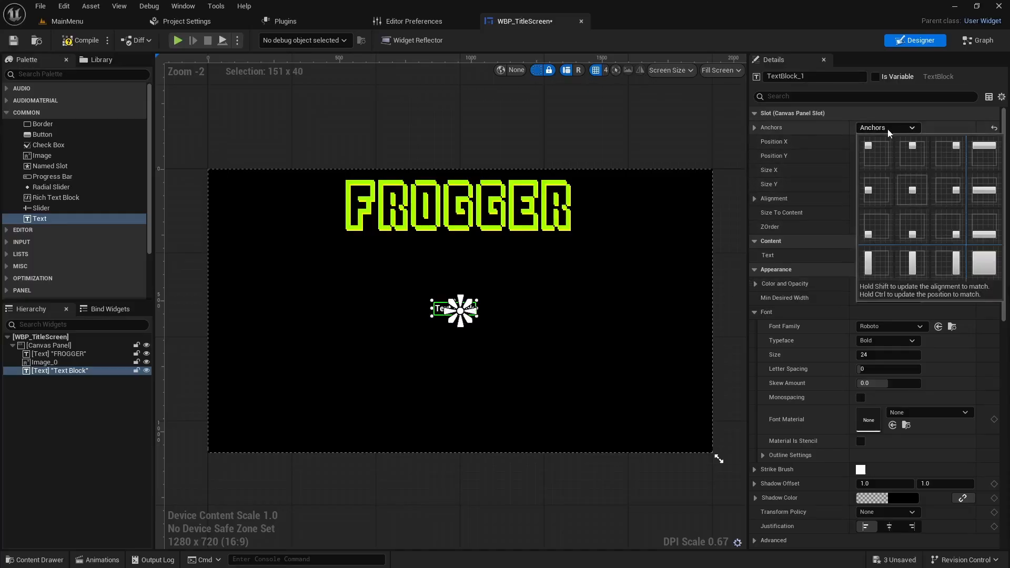
{"action": "left_click", "coordinate": [913, 191], "text": "ctrl"}
{"action": "left_click", "coordinate": [896, 129]}
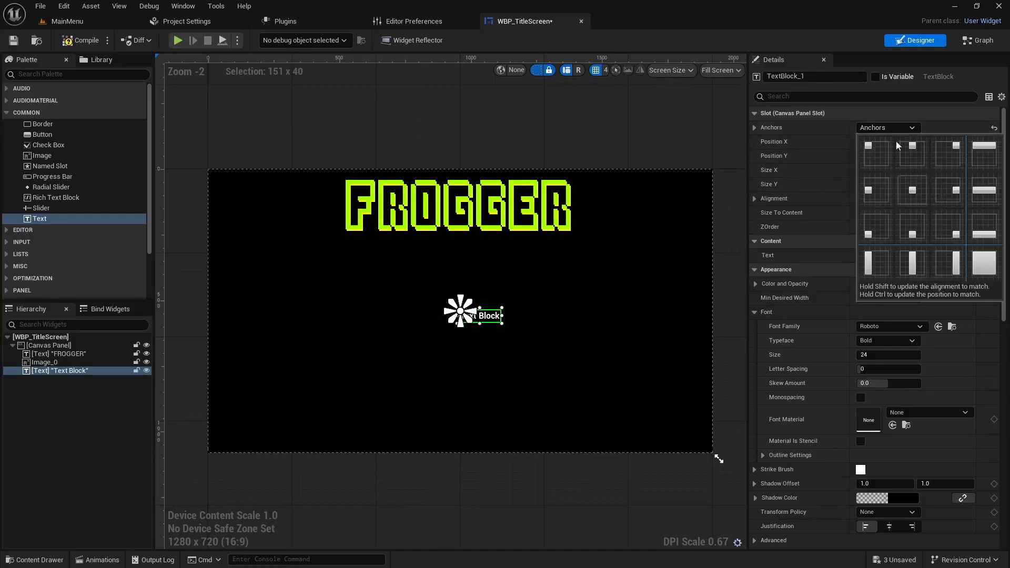
{"action": "left_click", "coordinate": [912, 190], "text": "shift"}
{"action": "left_click", "coordinate": [860, 213]}
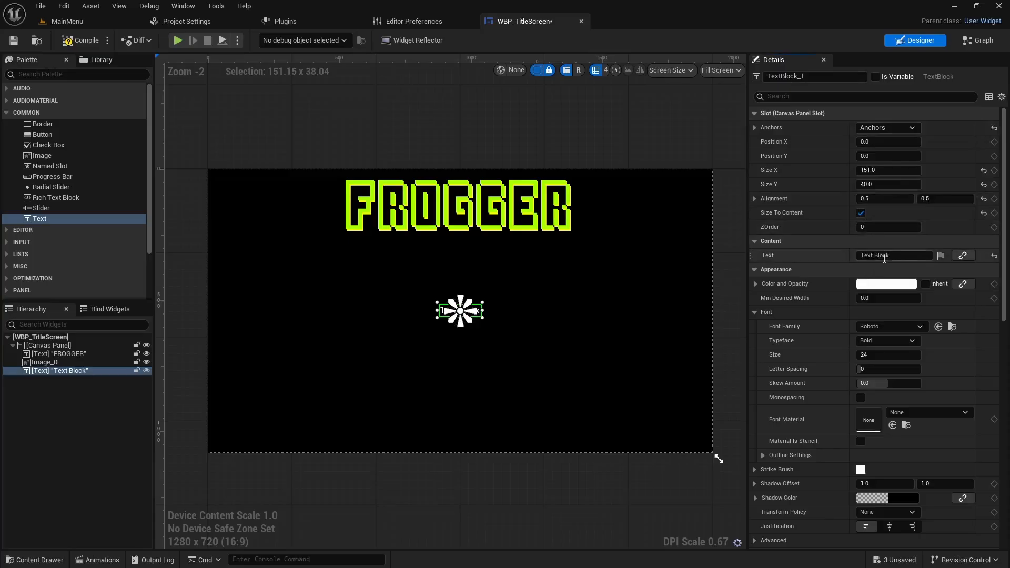
Change the new block's text to ESC and move it up to about Position Y -219
{"action": "left_click", "coordinate": [858, 257]}
{"action": "key", "text": "Caps_Lock"}
{"action": "type", "text": "ESC"}
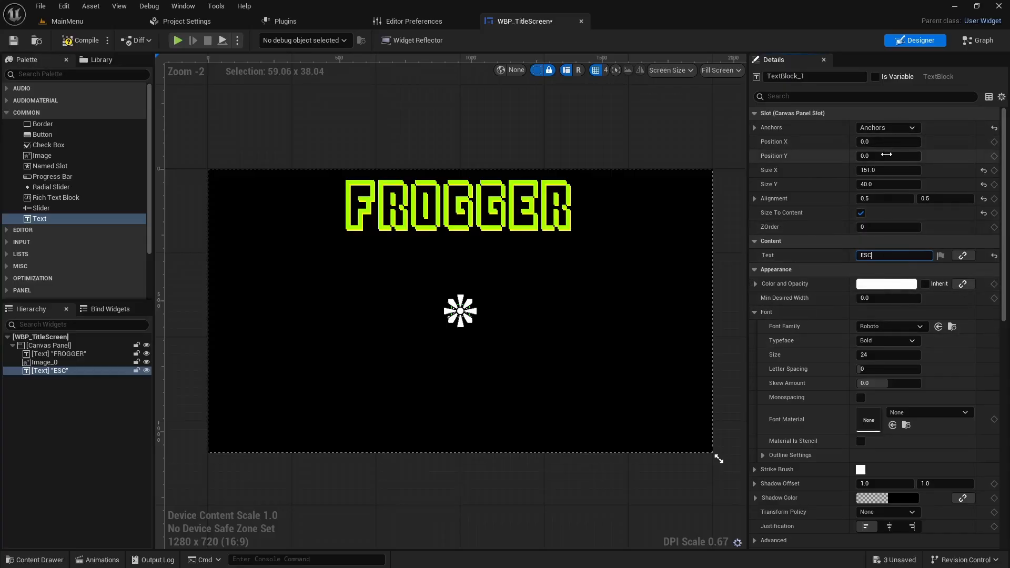
{"action": "left_click_drag", "start_coordinate": [888, 156], "coordinate": [849, 155]}
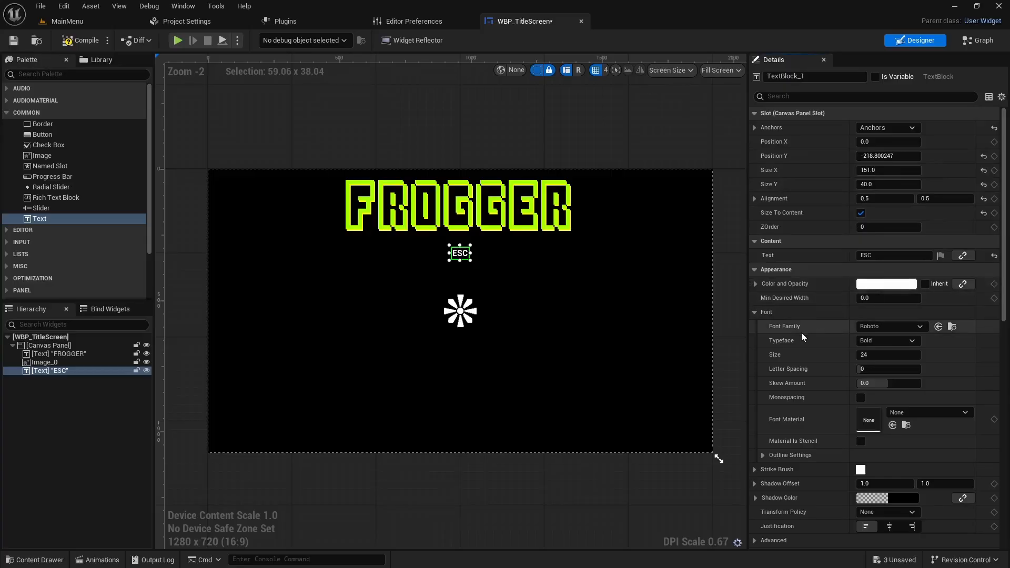
Set the ESC text's font family to pixel_Font and its color to blue-violet, hex 6854FFFF
{"action": "left_click", "coordinate": [882, 328]}
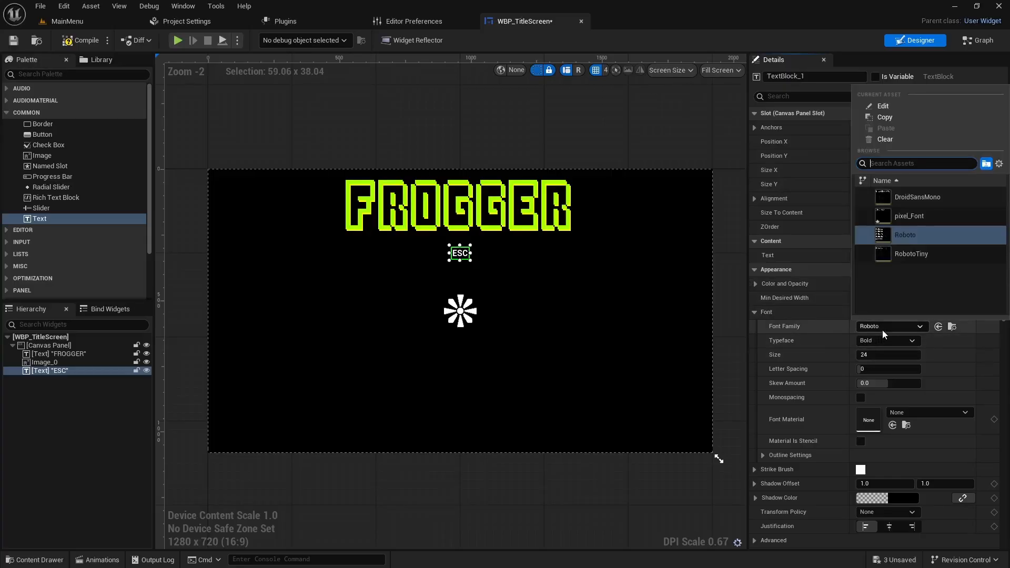
{"action": "left_click", "coordinate": [914, 216]}
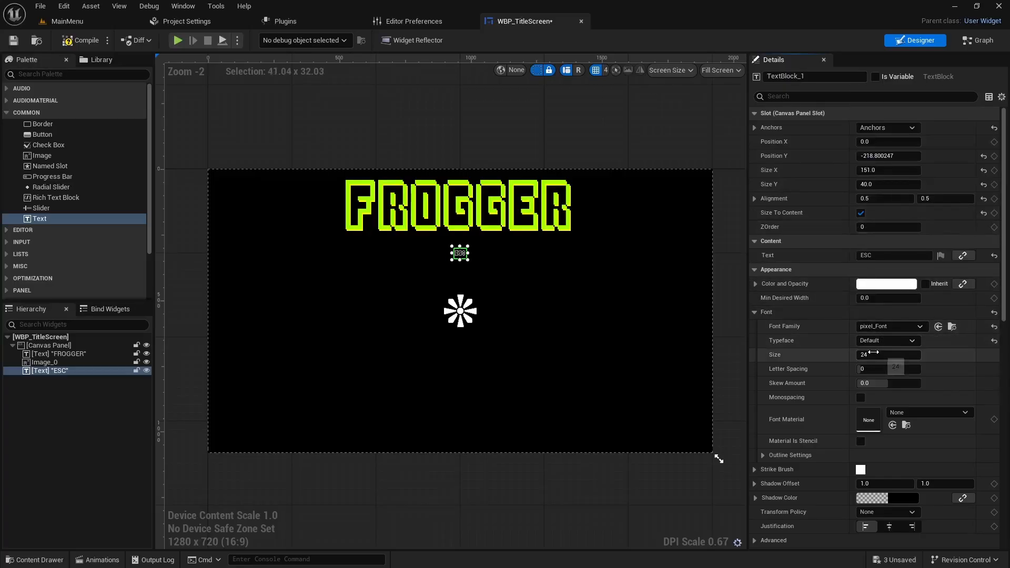
{"action": "left_click", "coordinate": [883, 285]}
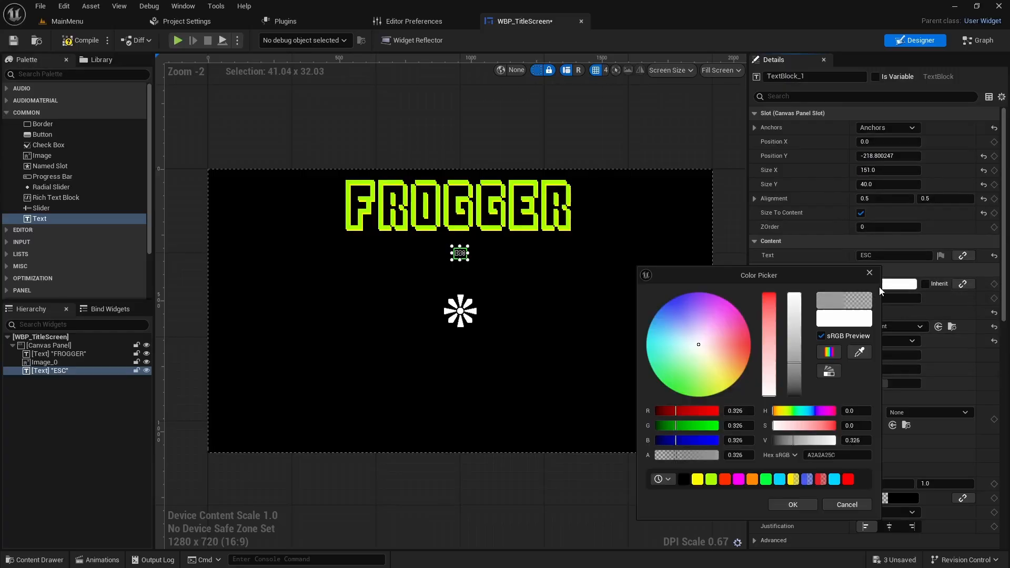
{"action": "left_click_drag", "start_coordinate": [700, 342], "coordinate": [674, 298]}
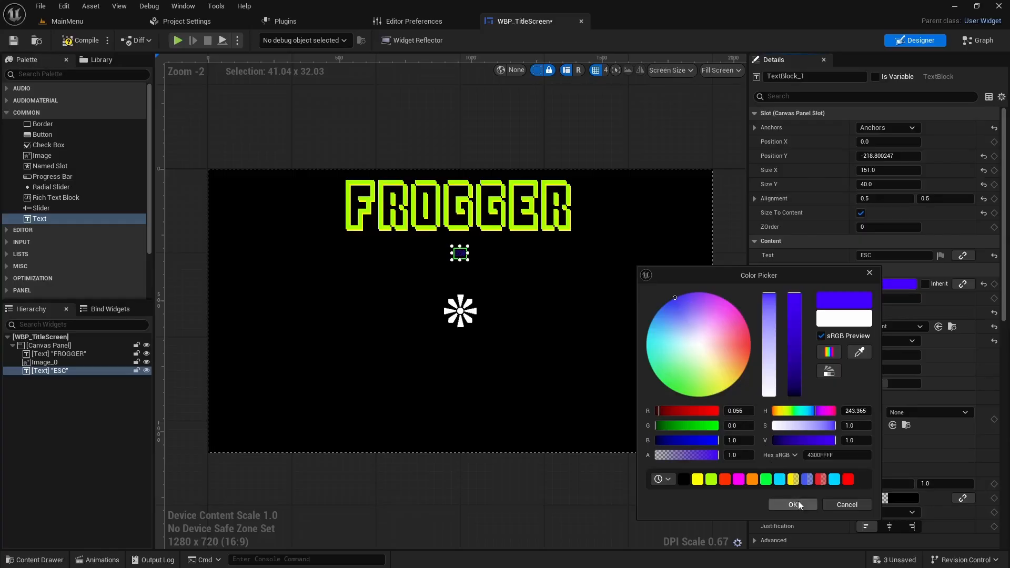
{"action": "left_click", "coordinate": [771, 299]}
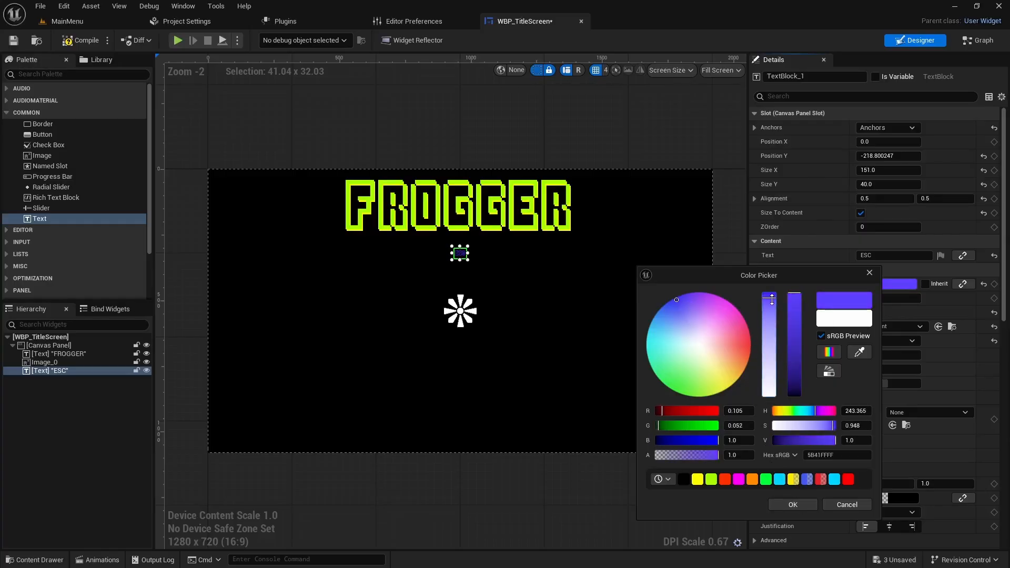
{"action": "left_click", "coordinate": [793, 505]}
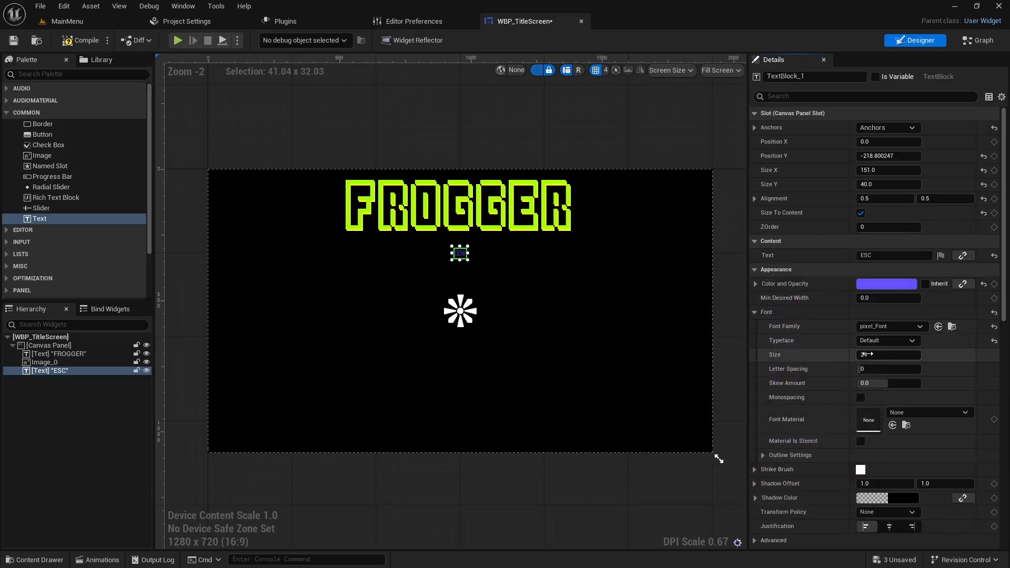
Set the ESC text's font size to 80 and place it at about Position X -193, Y -236
{"action": "mouse_move", "coordinate": [894, 355]}
{"action": "left_mouse_down"}
{"action": "mouse_move", "coordinate": [918, 354]}
{"action": "mouse_move", "coordinate": [875, 355]}
{"action": "left_mouse_up"}
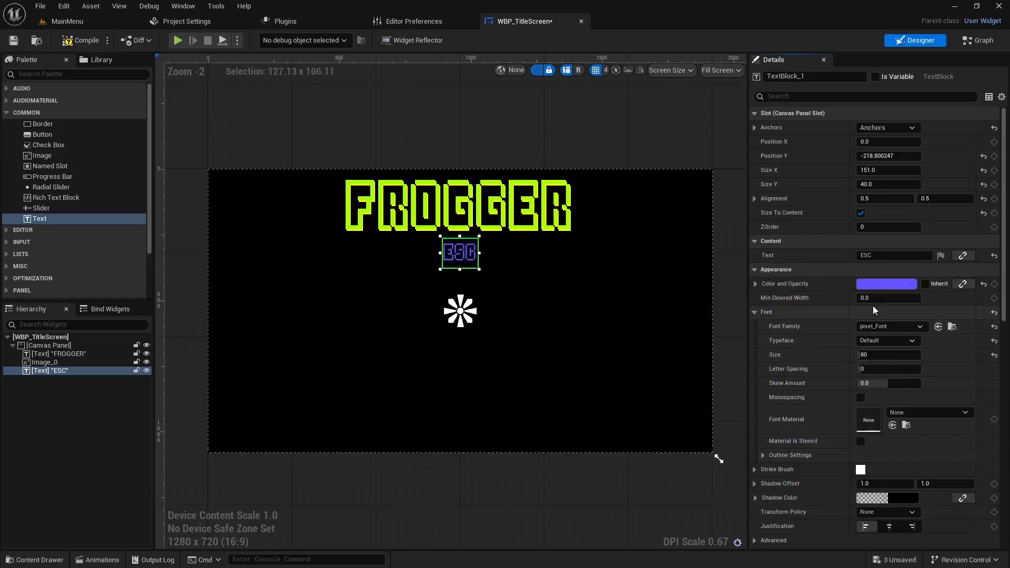
{"action": "left_click_drag", "start_coordinate": [882, 156], "coordinate": [866, 156]}
{"action": "left_click", "coordinate": [882, 156]}
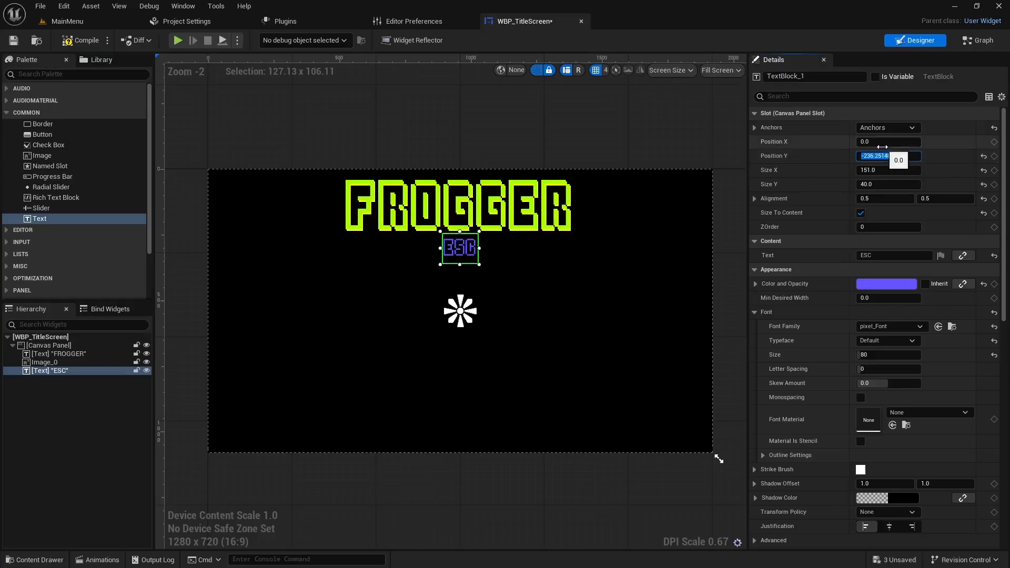
{"action": "key", "text": "Return"}
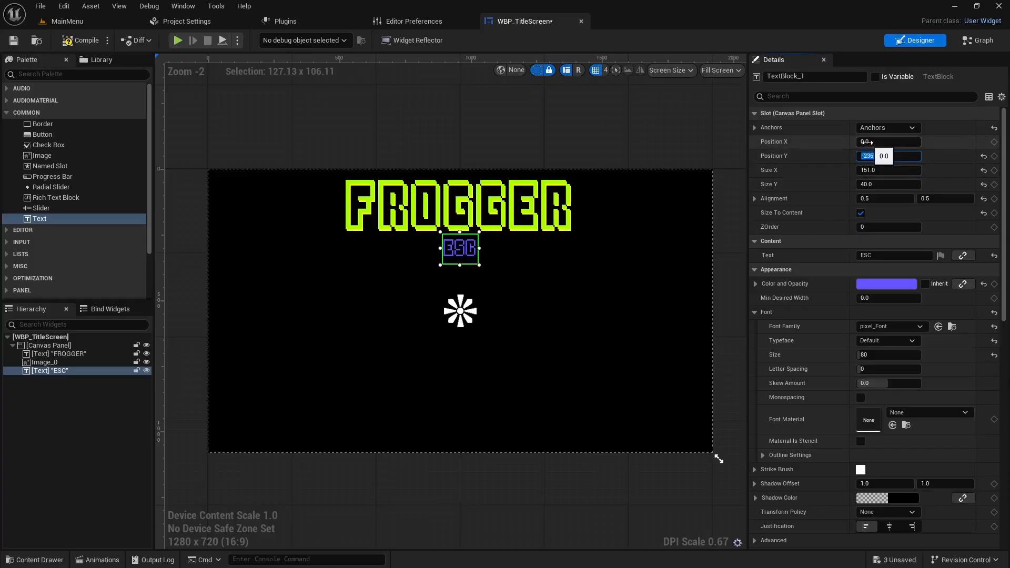
{"action": "left_click_drag", "start_coordinate": [865, 142], "coordinate": [840, 142]}
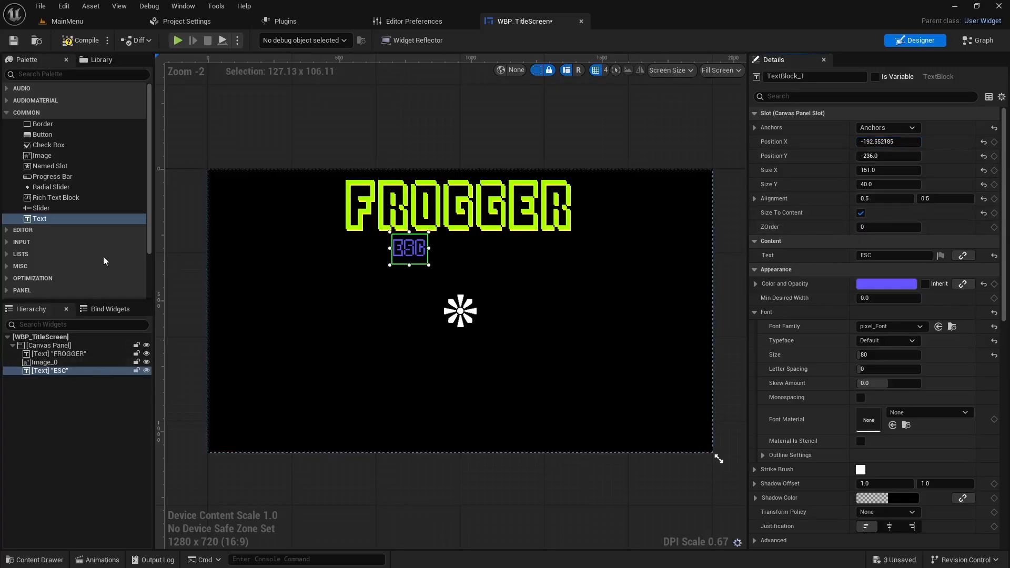
Duplicate the ESC text and change the copy's text to =QUIT
{"action": "mouse_move", "coordinate": [40, 219]}
{"action": "left_mouse_down"}
{"action": "mouse_move", "coordinate": [309, 262]}
{"action": "mouse_move", "coordinate": [48, 219]}
{"action": "left_mouse_up"}
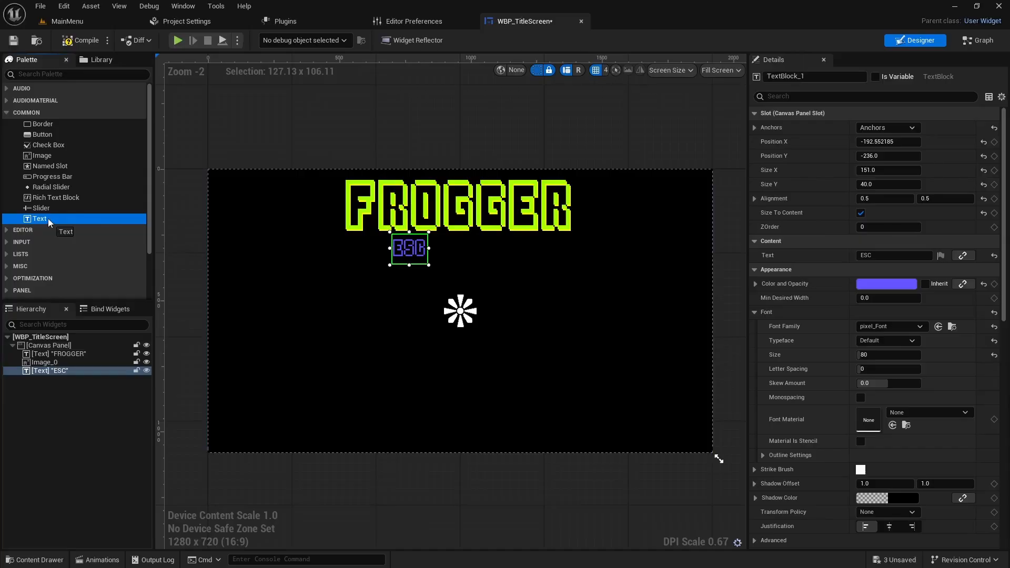
{"action": "right_click", "coordinate": [54, 371]}
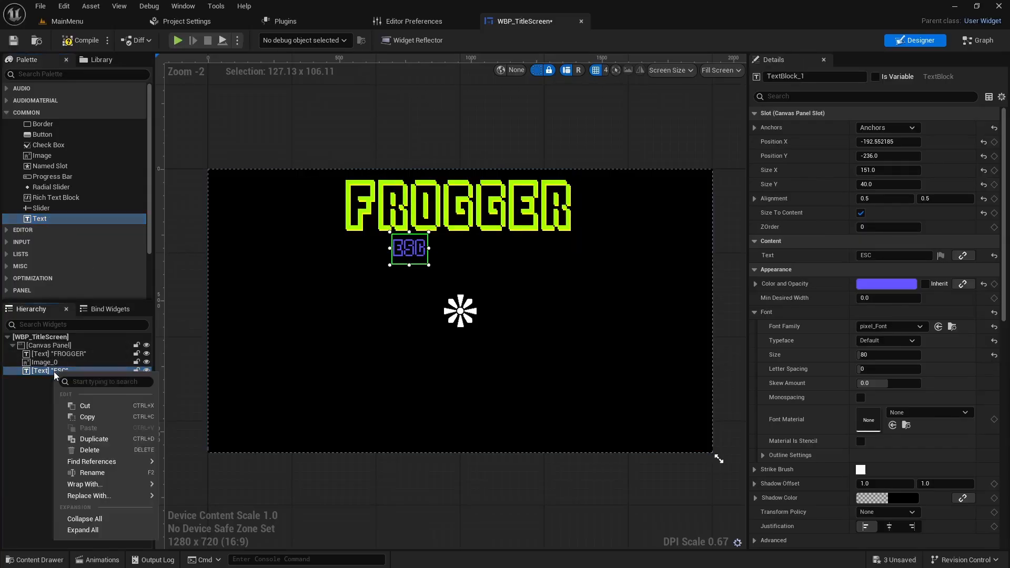
{"action": "left_click", "coordinate": [97, 441]}
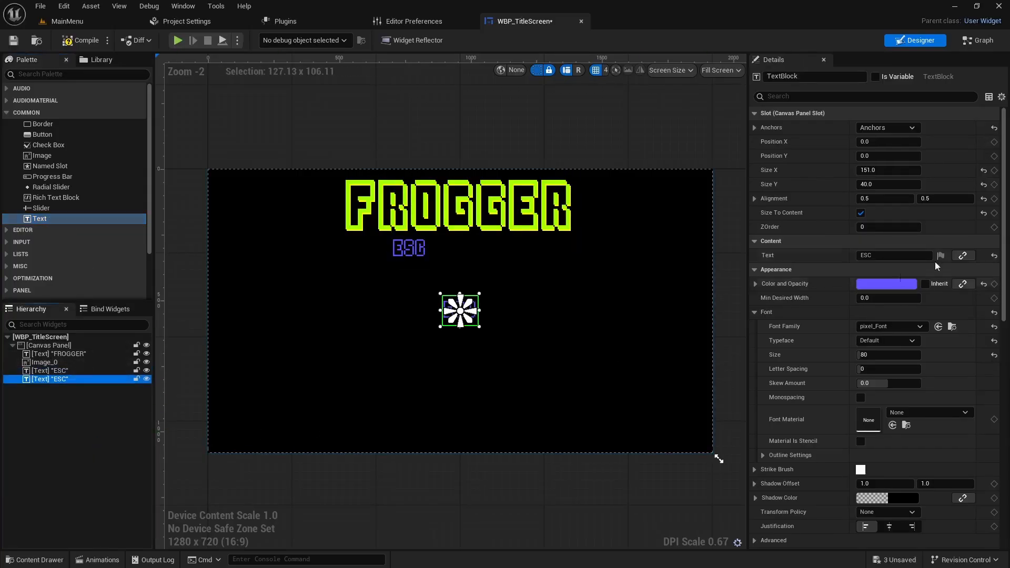
{"action": "left_click", "coordinate": [892, 252]}
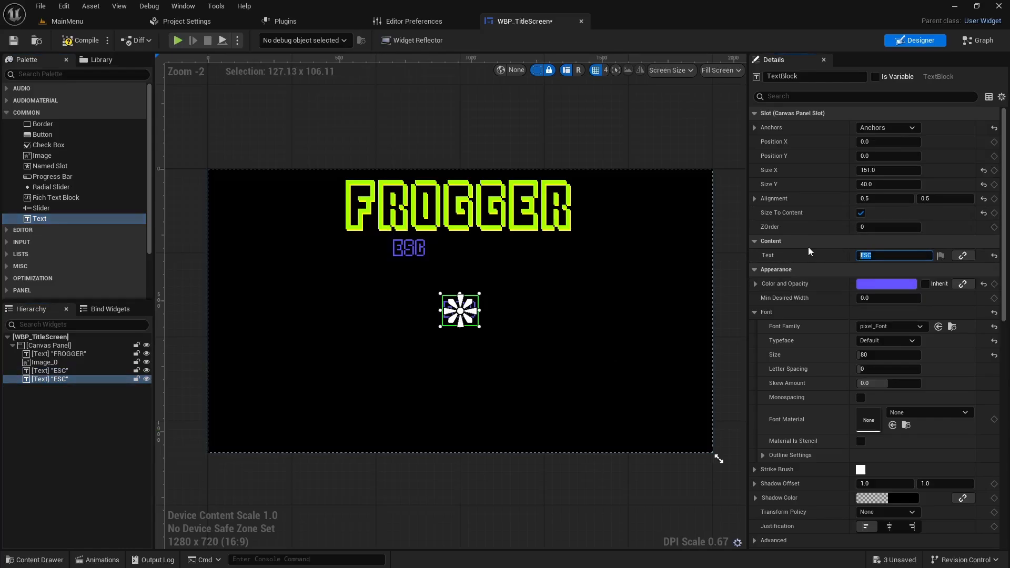
{"action": "type", "text": "="}
{"action": "key", "text": "Caps_Lock"}
{"action": "type", "text": "quit"}
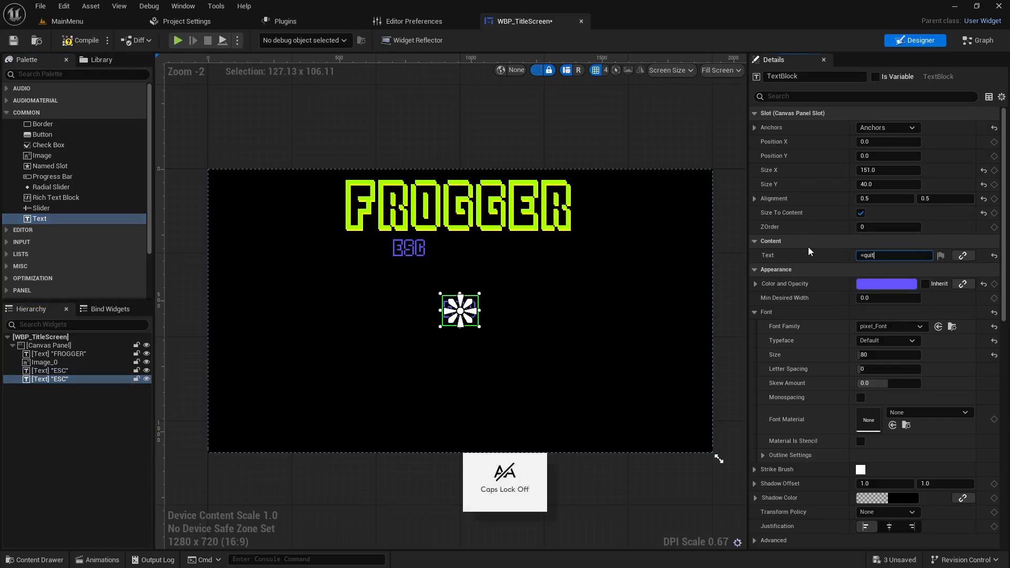
{"action": "key", "text": "Caps_Lock"}
{"action": "key", "text": "BackSpace"}
{"action": "key", "text": "BackSpace"}
{"action": "key", "text": "BackSpace"}
{"action": "key", "text": "BackSpace"}
{"action": "type", "text": "QUIT"}
{"action": "key", "text": "Caps_Lock"}
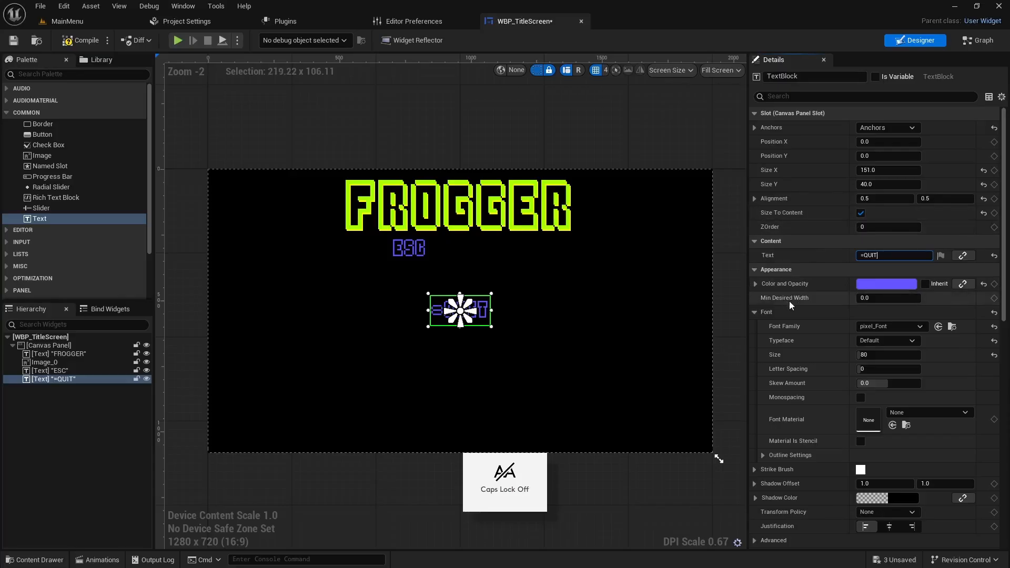
Set the =QUIT text's color to dark amber, hex C18D00FF
{"action": "left_click", "coordinate": [888, 286]}
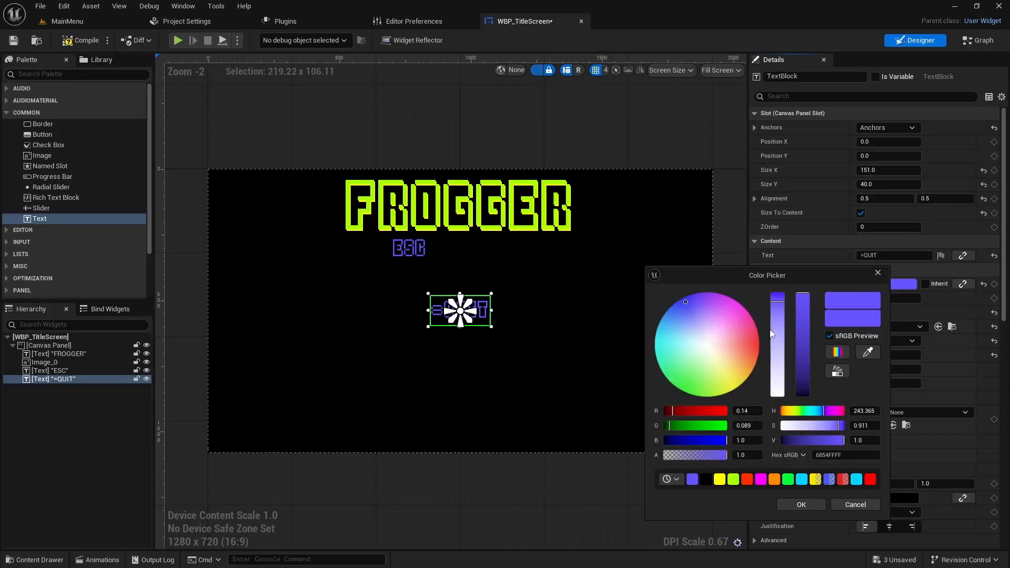
{"action": "left_click_drag", "start_coordinate": [728, 366], "coordinate": [750, 375]}
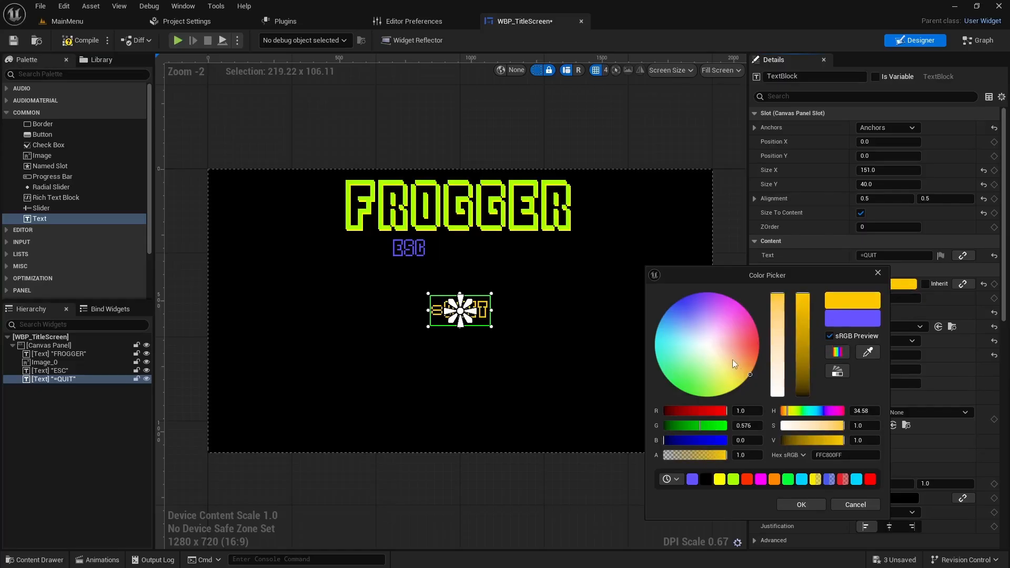
{"action": "left_click", "coordinate": [753, 371]}
{"action": "left_click_drag", "start_coordinate": [753, 372], "coordinate": [753, 371]}
{"action": "left_click_drag", "start_coordinate": [804, 327], "coordinate": [807, 341]}
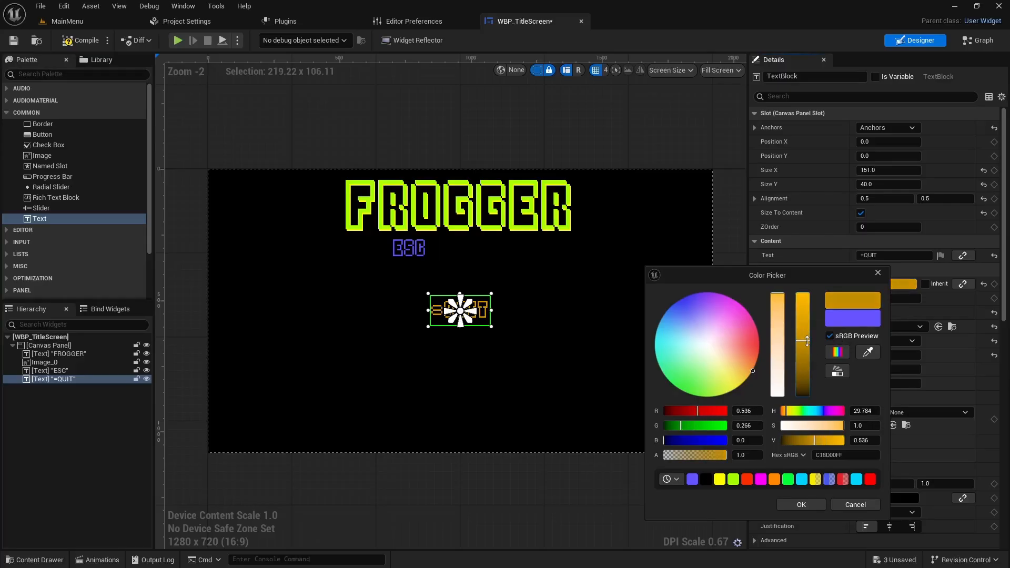
{"action": "left_click", "coordinate": [801, 504]}
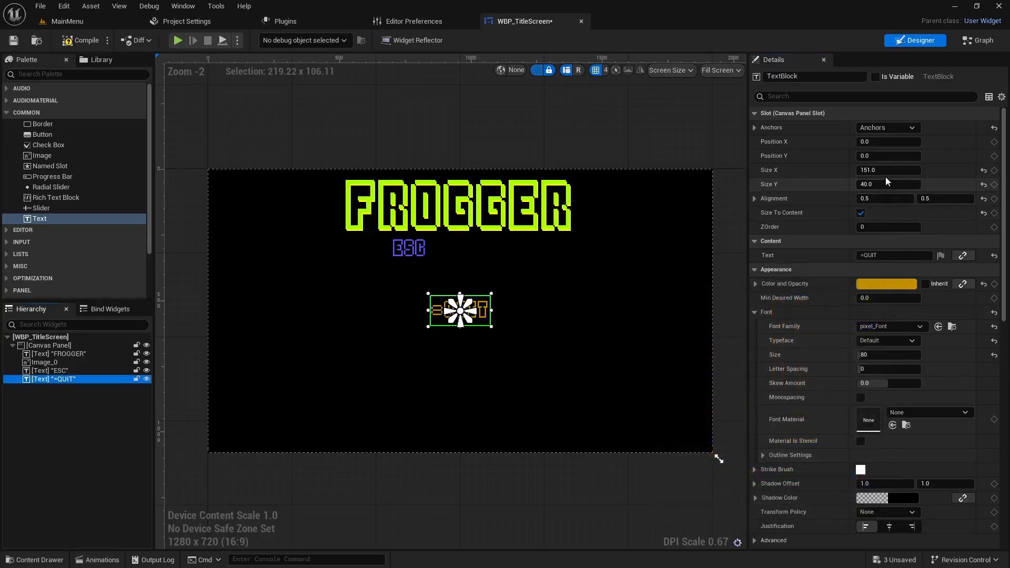
Move the =QUIT text up to about Position Y -236 and set its font size to 64
{"action": "left_click_drag", "start_coordinate": [883, 156], "coordinate": [845, 156]}
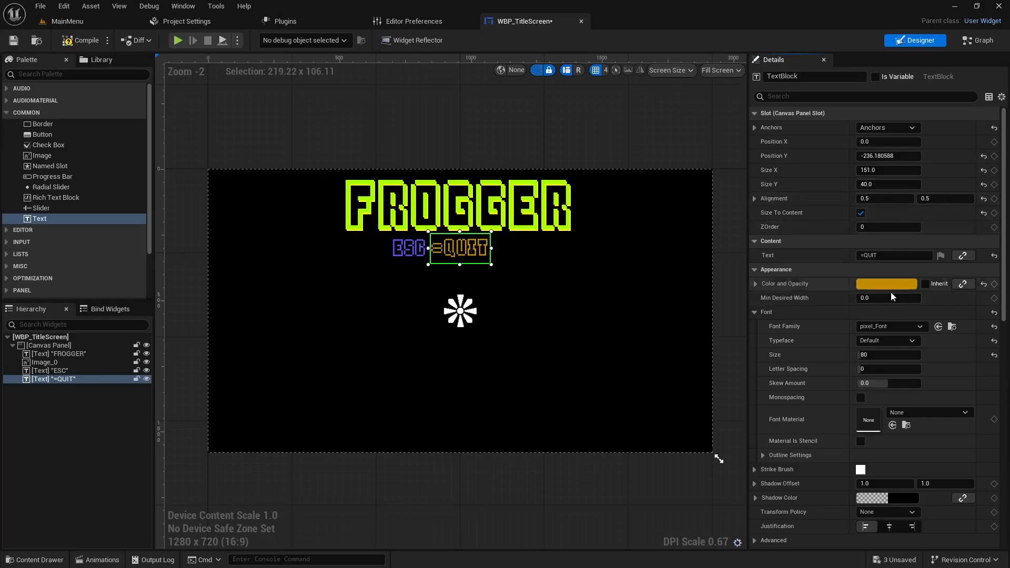
{"action": "left_click", "coordinate": [889, 354]}
{"action": "type", "text": "64"}
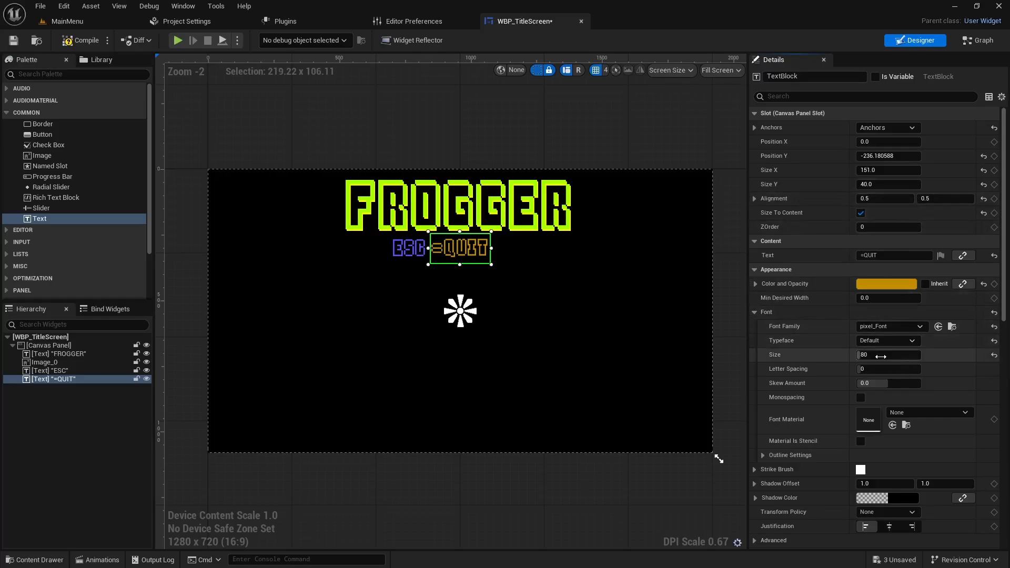
{"action": "key", "text": "Return"}
{"action": "left_click", "coordinate": [881, 356]}
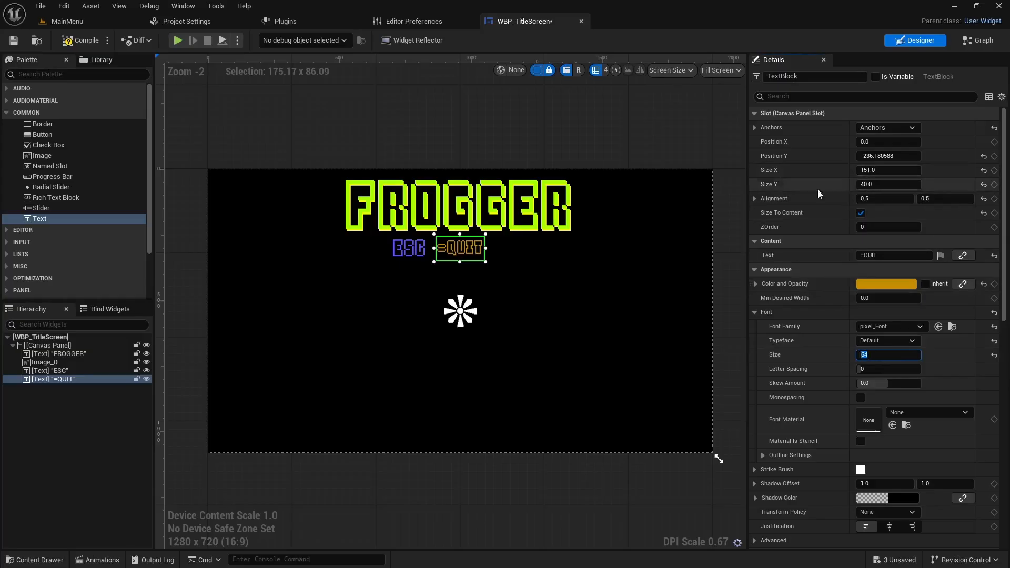
Set the ESC text's font size to 64 and move =QUIT beside it, at about Position X -43
{"action": "left_click", "coordinate": [64, 371]}
{"action": "left_click", "coordinate": [880, 354]}
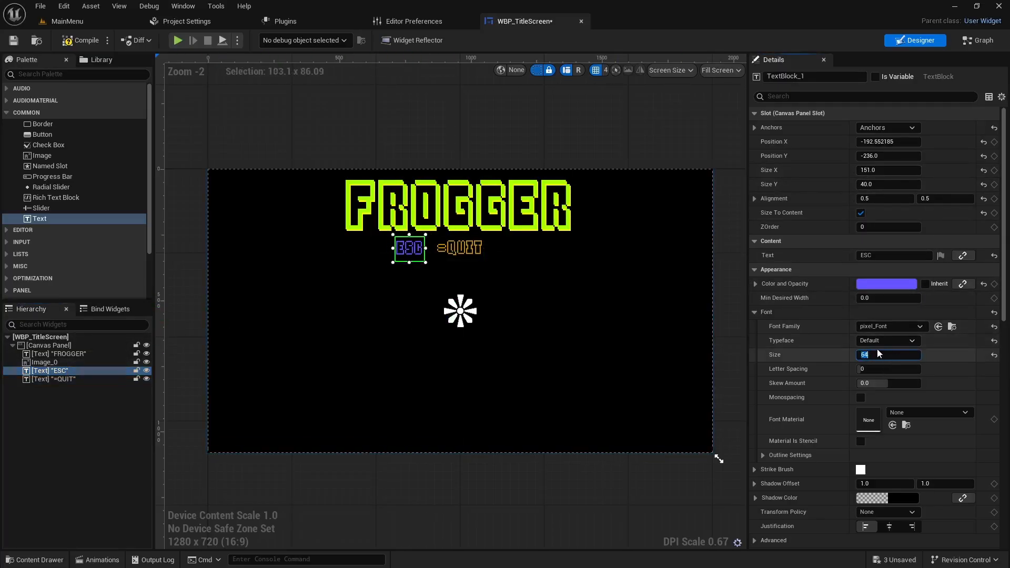
{"action": "key", "text": "Return"}
{"action": "left_click", "coordinate": [67, 380]}
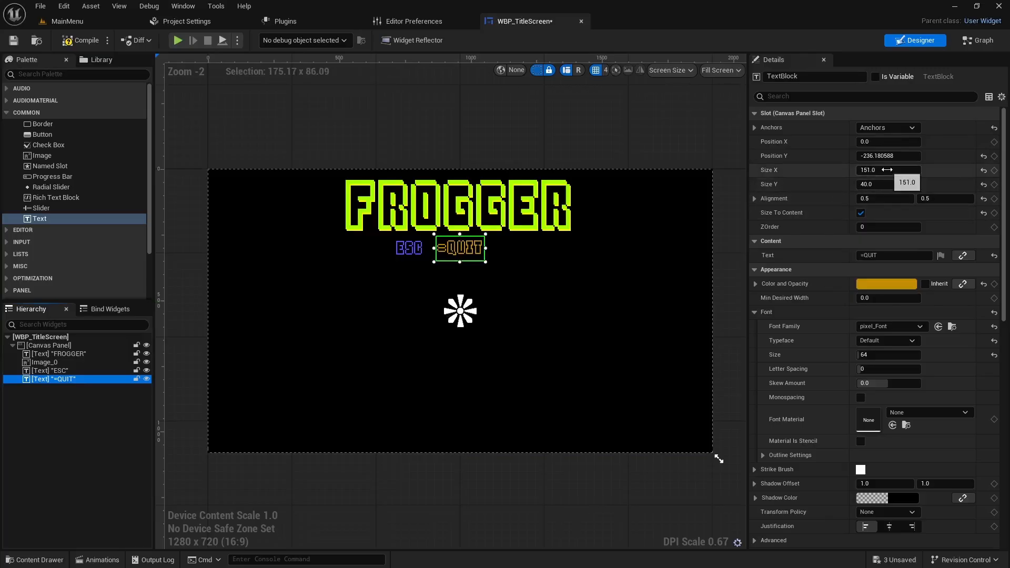
{"action": "left_click_drag", "start_coordinate": [884, 141], "coordinate": [854, 142]}
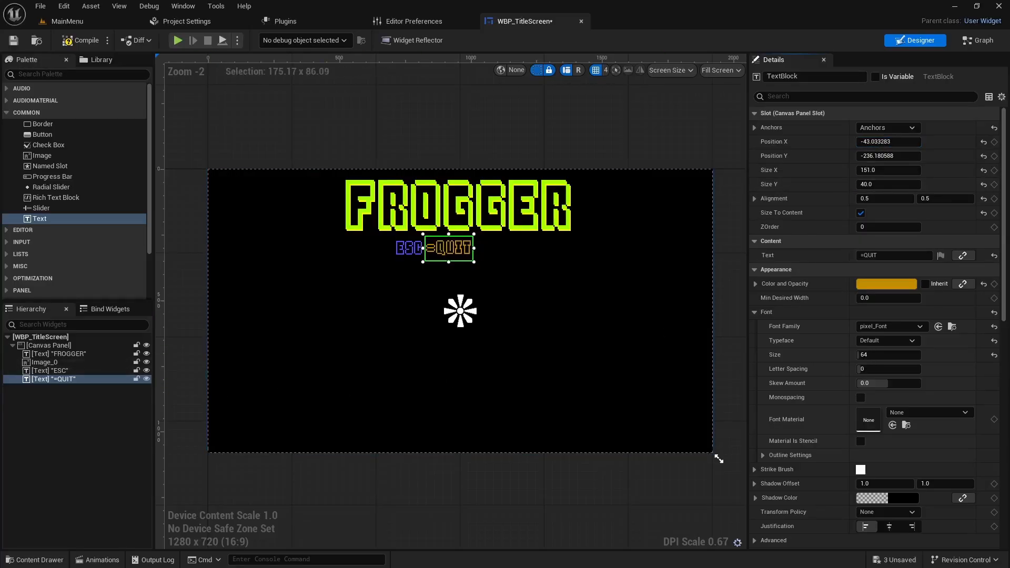
Duplicate the size 64 ESC text to start another label on the canvas
{"action": "left_click", "coordinate": [60, 372]}
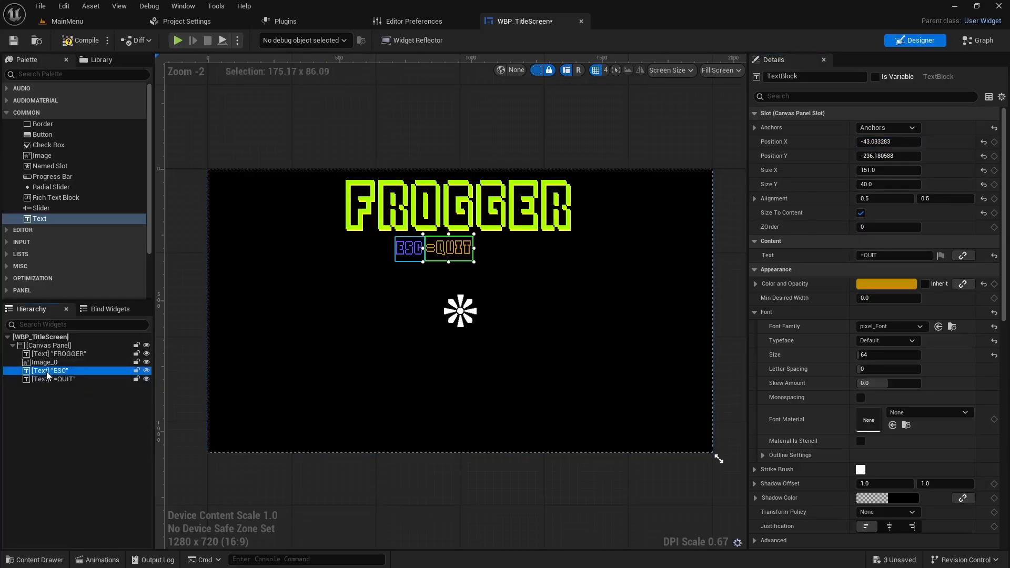
{"action": "right_click", "coordinate": [54, 374]}
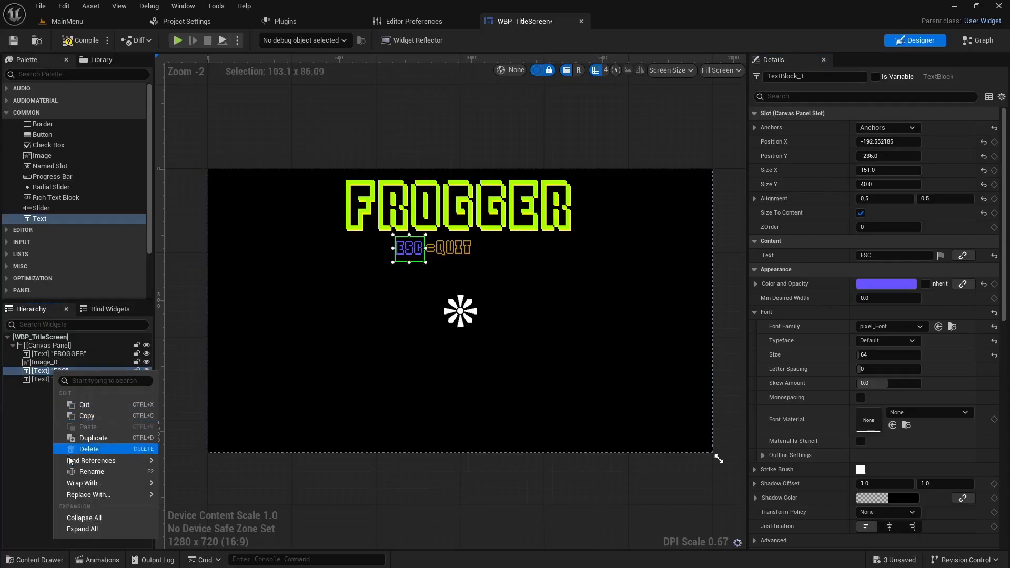
{"action": "left_click", "coordinate": [97, 435]}
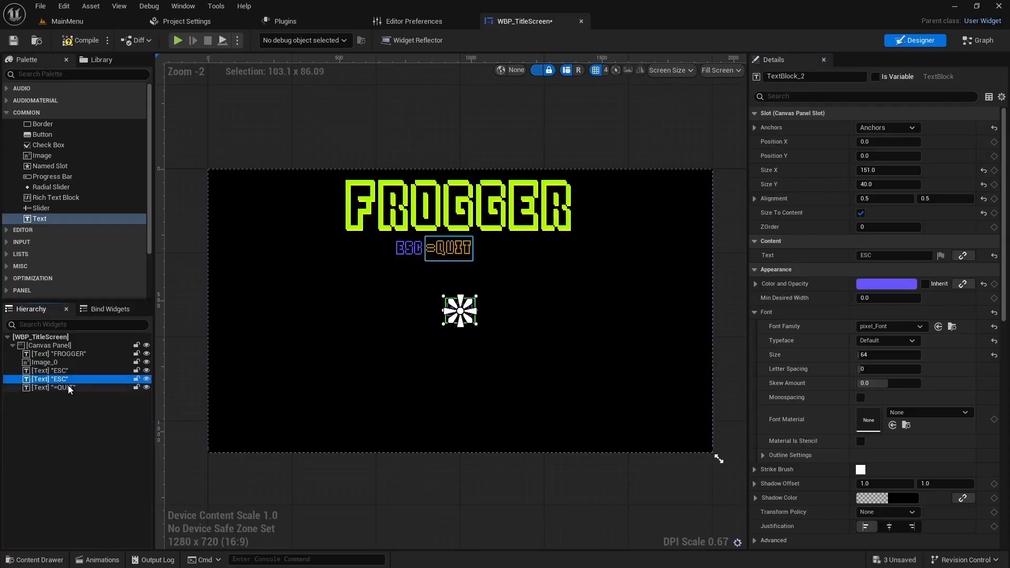
Change the duplicated ESC text to P and place it just after =QUIT, at about Position X 109 and Position Y -236
{"action": "left_click", "coordinate": [885, 255]}
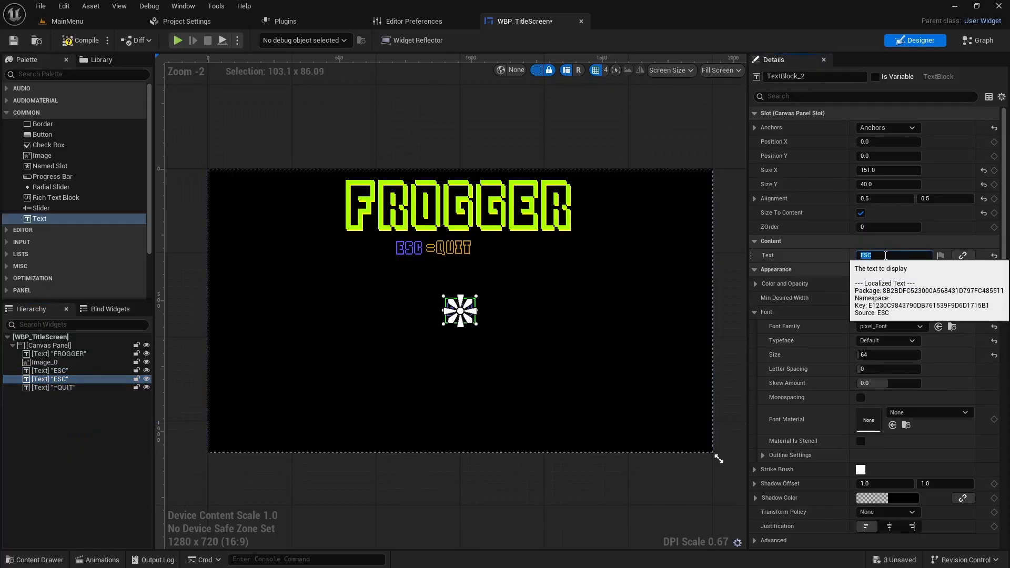
{"action": "key", "text": "Caps_Lock"}
{"action": "type", "text": "P"}
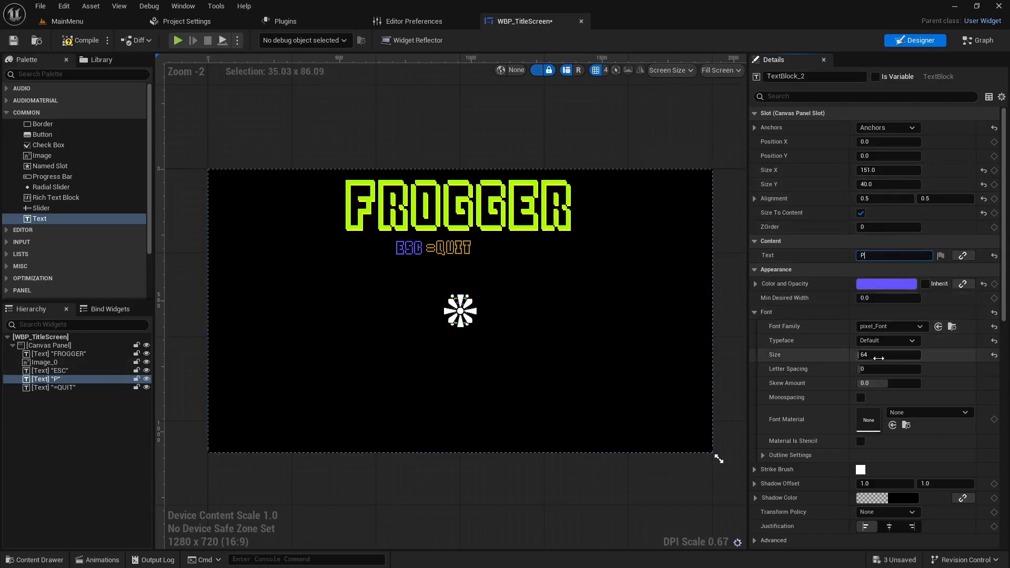
{"action": "left_click_drag", "start_coordinate": [889, 156], "coordinate": [852, 155]}
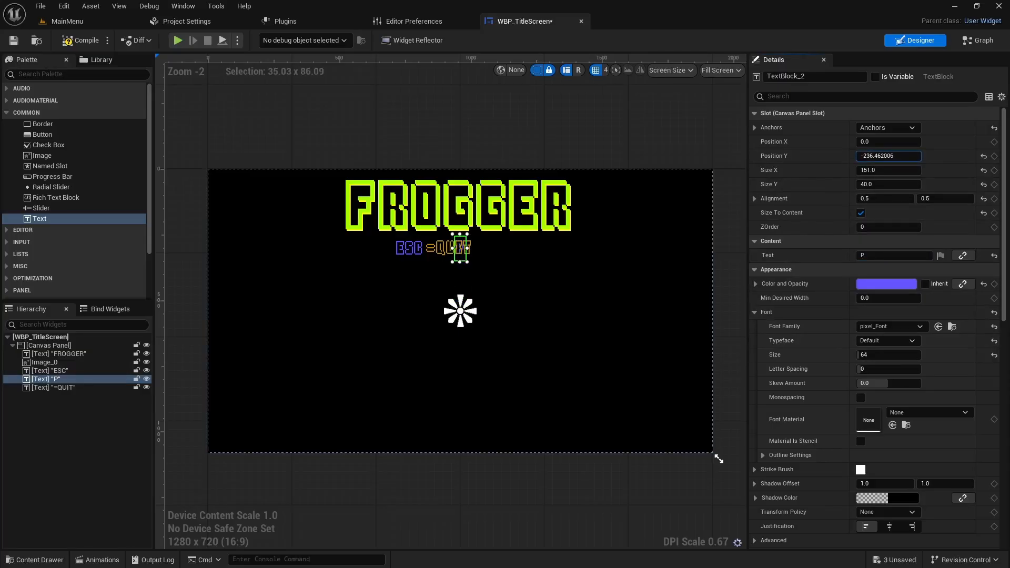
{"action": "left_click", "coordinate": [885, 154]}
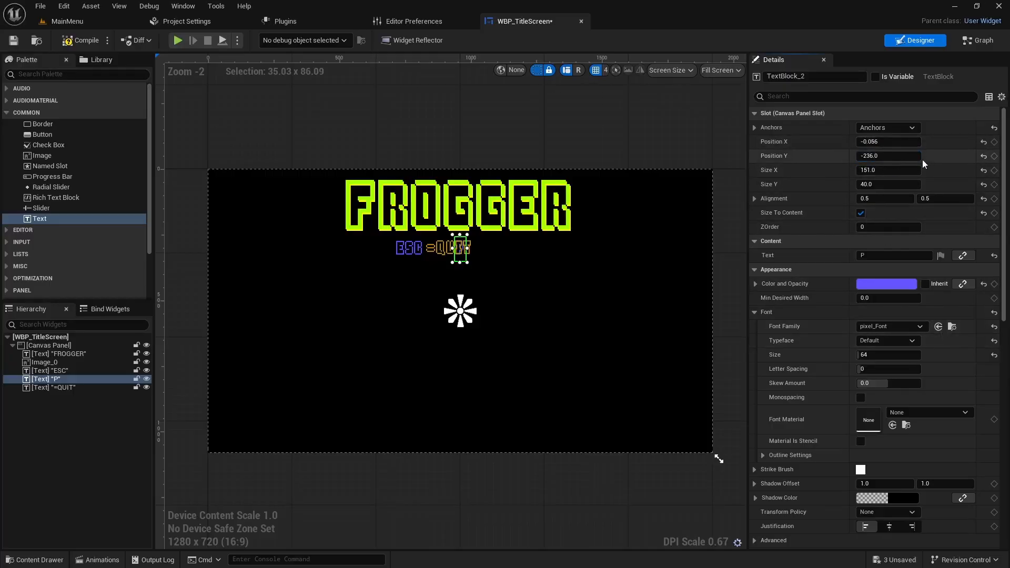
{"action": "left_click_drag", "start_coordinate": [855, 142], "coordinate": [884, 142]}
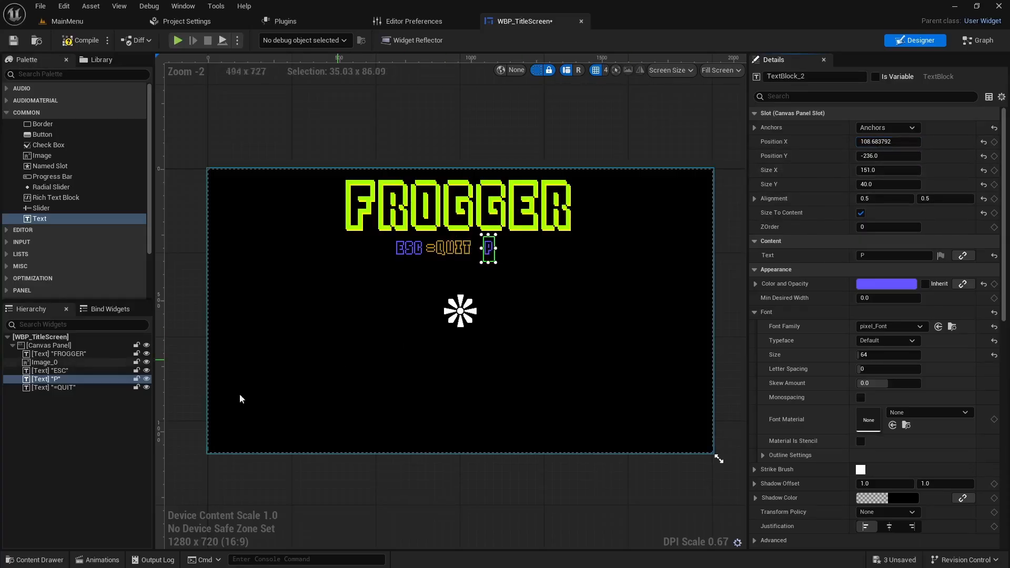
Duplicate the =QUIT text and change the copy's content to =PAUSE
{"action": "left_click", "coordinate": [59, 370]}
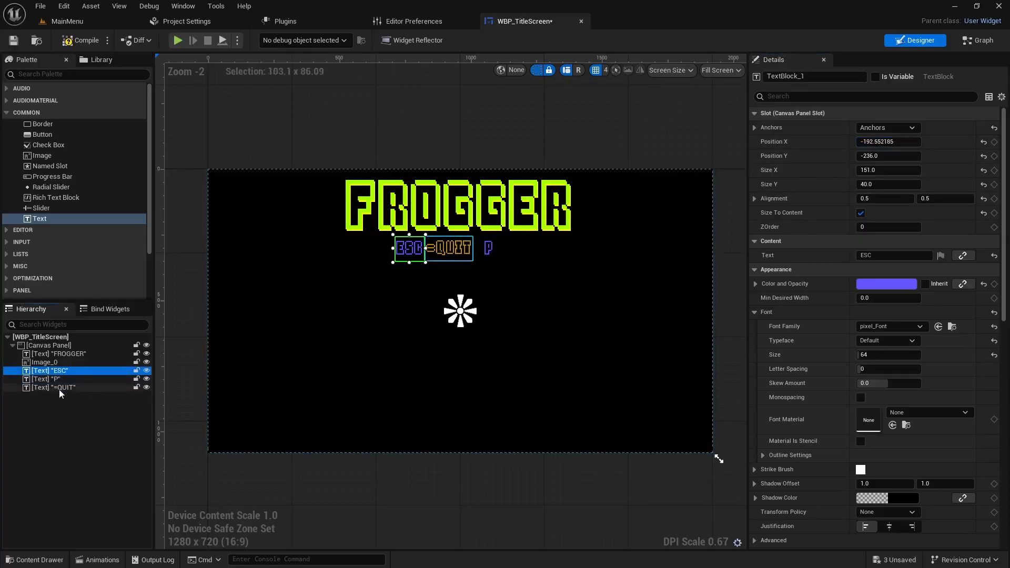
{"action": "left_click", "coordinate": [59, 388]}
{"action": "right_click", "coordinate": [59, 388]}
{"action": "left_click", "coordinate": [100, 457]}
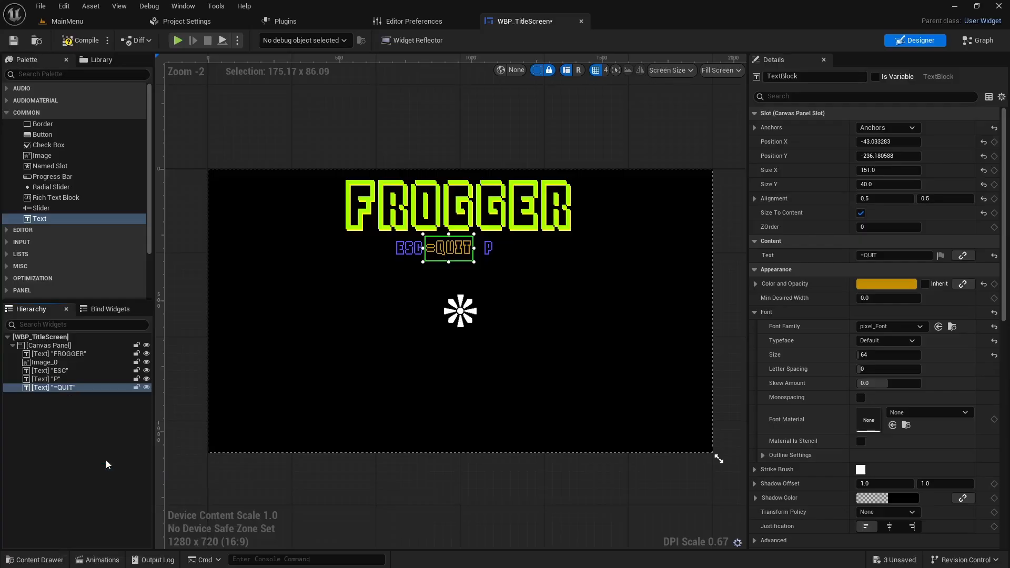
{"action": "left_click", "coordinate": [881, 256]}
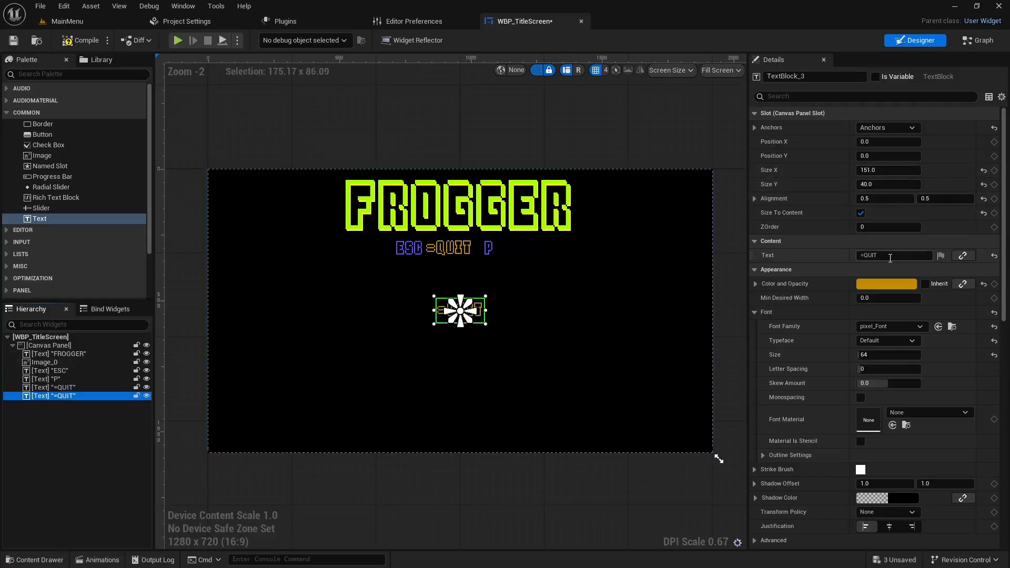
{"action": "left_click_drag", "start_coordinate": [867, 258], "coordinate": [859, 253]}
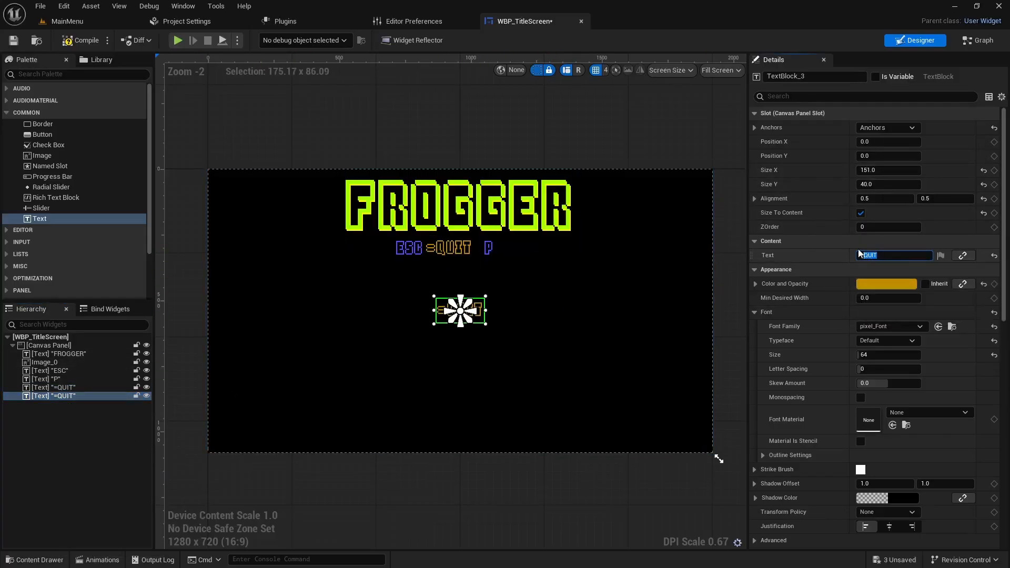
{"action": "key", "text": "Caps_Lock"}
{"action": "type", "text": "p"}
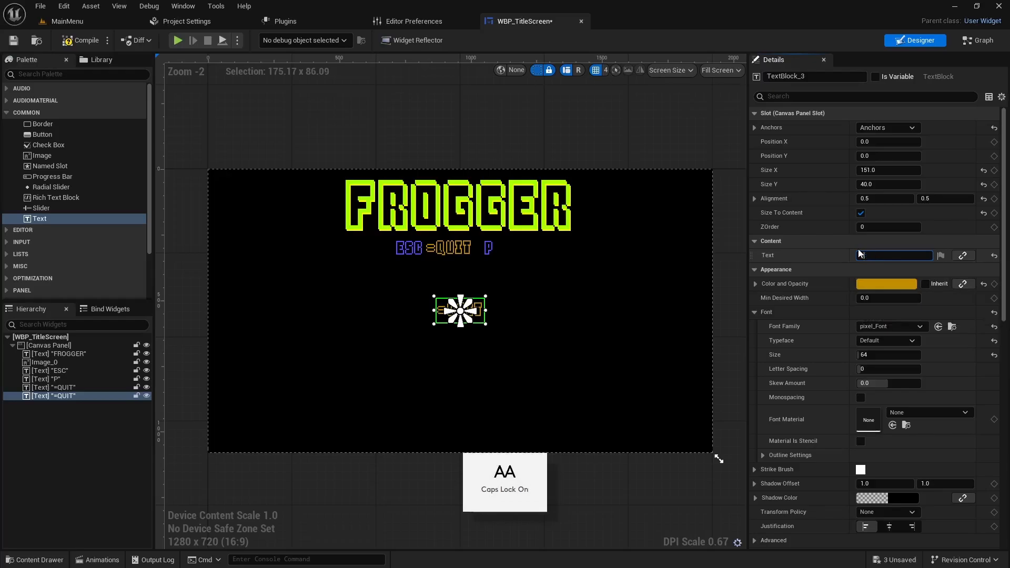
{"action": "key", "text": "Return"}
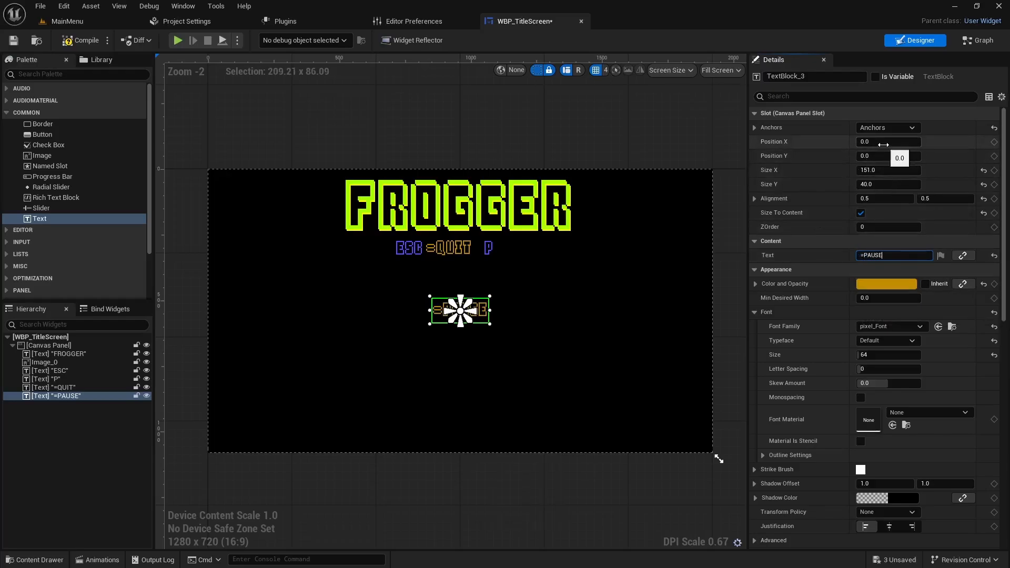
Place the =PAUSE text beside the P, at Position Y -236 and about Position X 240
{"action": "left_click", "coordinate": [869, 156]}
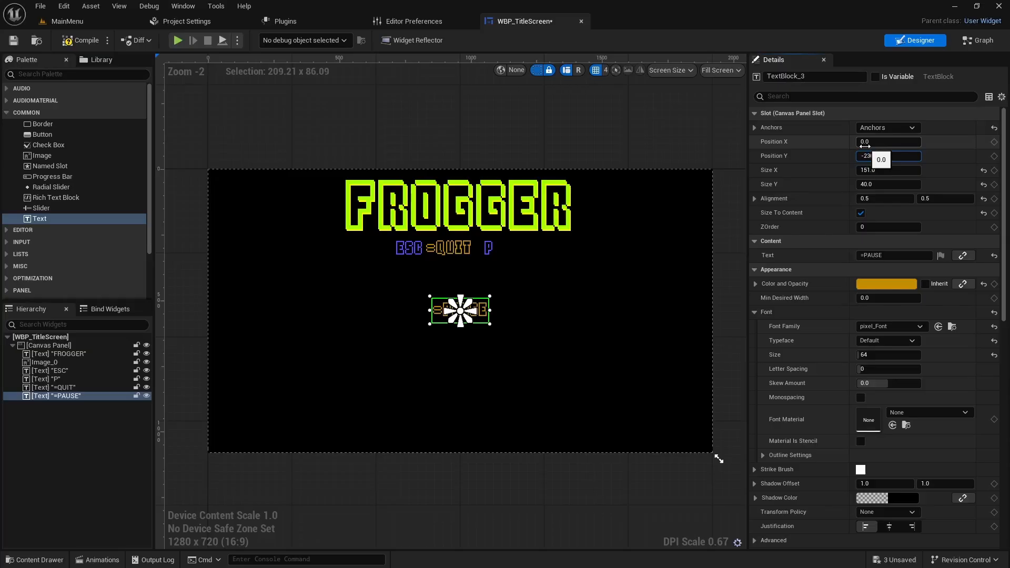
{"action": "key", "text": "Return"}
{"action": "left_click_drag", "start_coordinate": [863, 142], "coordinate": [927, 142]}
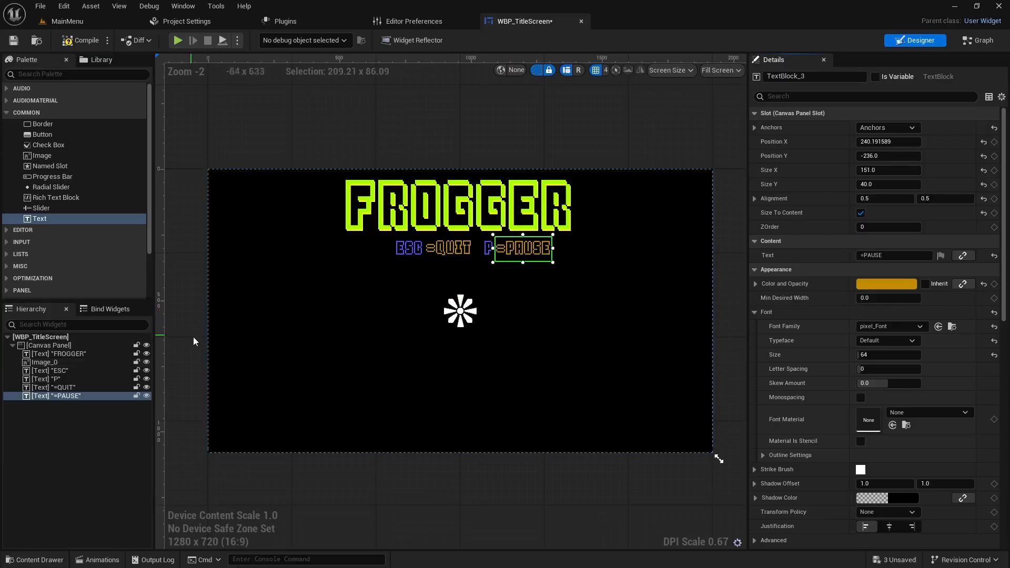
Add a new text block to the canvas, anchored, aligned and positioned at the center, with Size To Content enabled
{"action": "left_click_drag", "start_coordinate": [40, 219], "coordinate": [461, 327]}
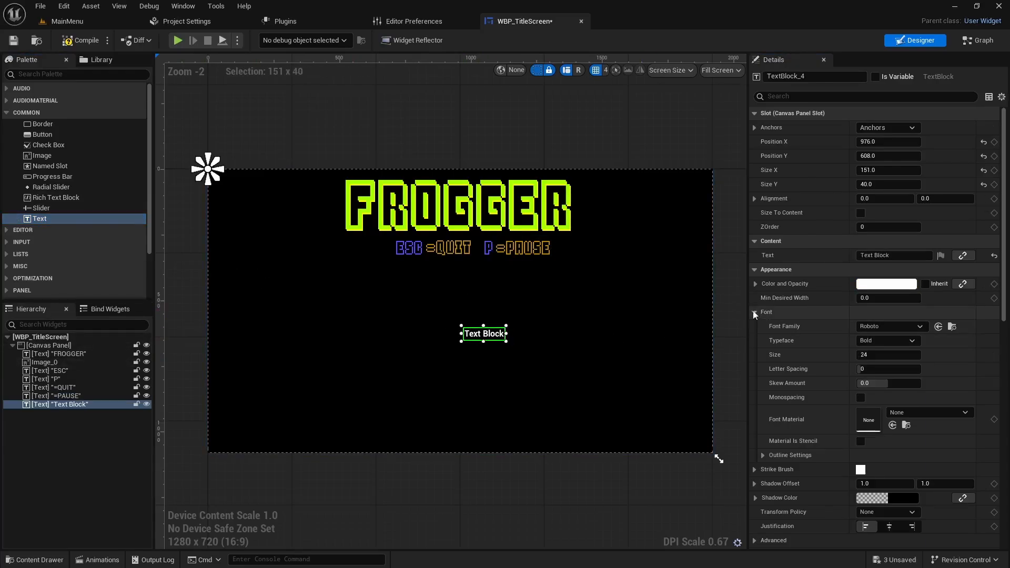
{"action": "left_click", "coordinate": [894, 128]}
{"action": "left_click", "coordinate": [911, 193]}
{"action": "left_click", "coordinate": [895, 127]}
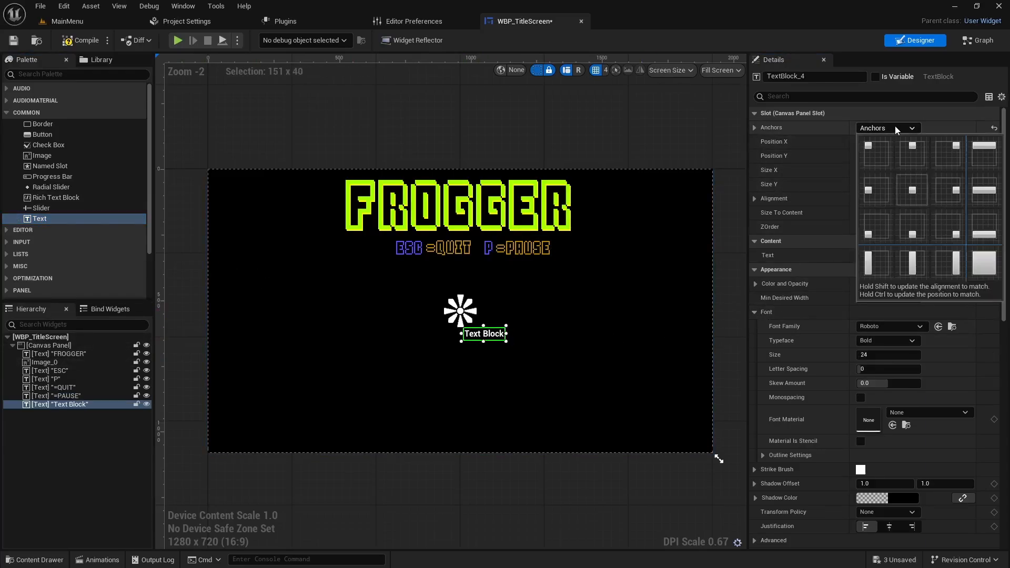
{"action": "left_click", "coordinate": [910, 195]}
{"action": "left_click", "coordinate": [891, 128]}
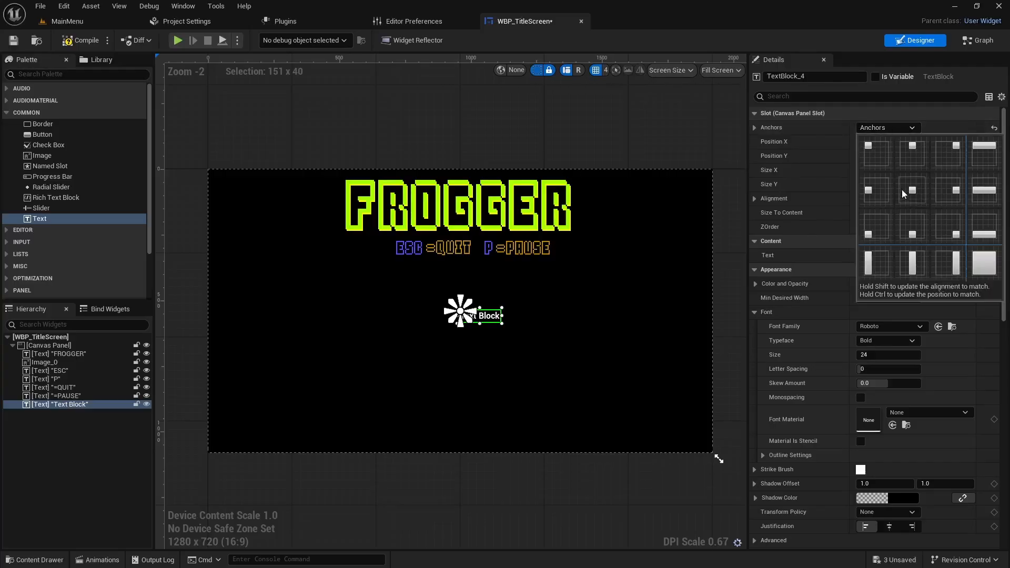
{"action": "left_click", "coordinate": [911, 192], "text": "ctrl+shift"}
{"action": "left_click", "coordinate": [861, 213]}
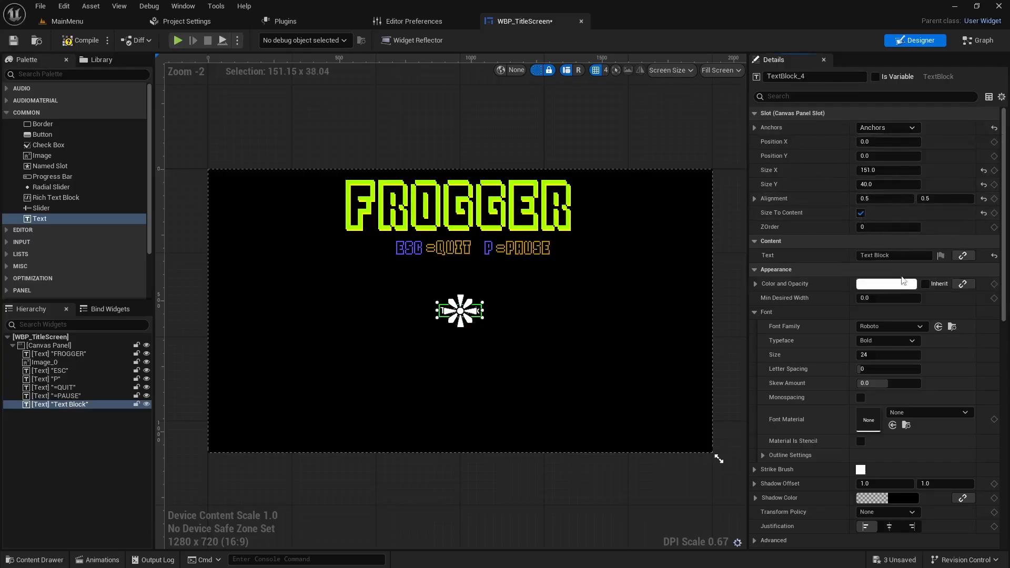
Set the new centered text block's content to HIGH SCORE:
{"action": "left_click", "coordinate": [904, 256]}
{"action": "key", "text": "ctrl+a"}
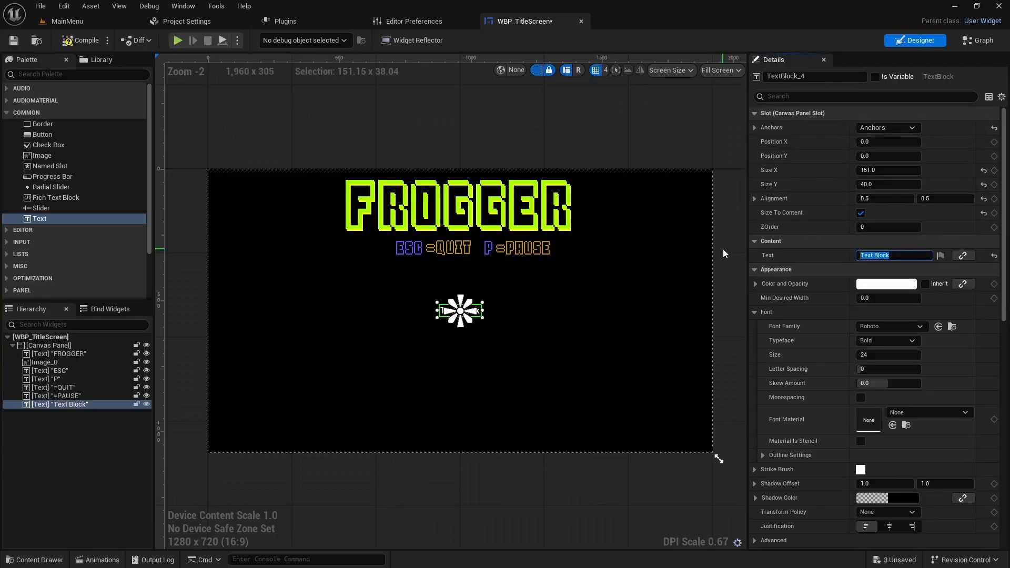
{"action": "key", "text": "Caps_Lock"}
{"action": "type", "text": "HIGH SCORE:"}
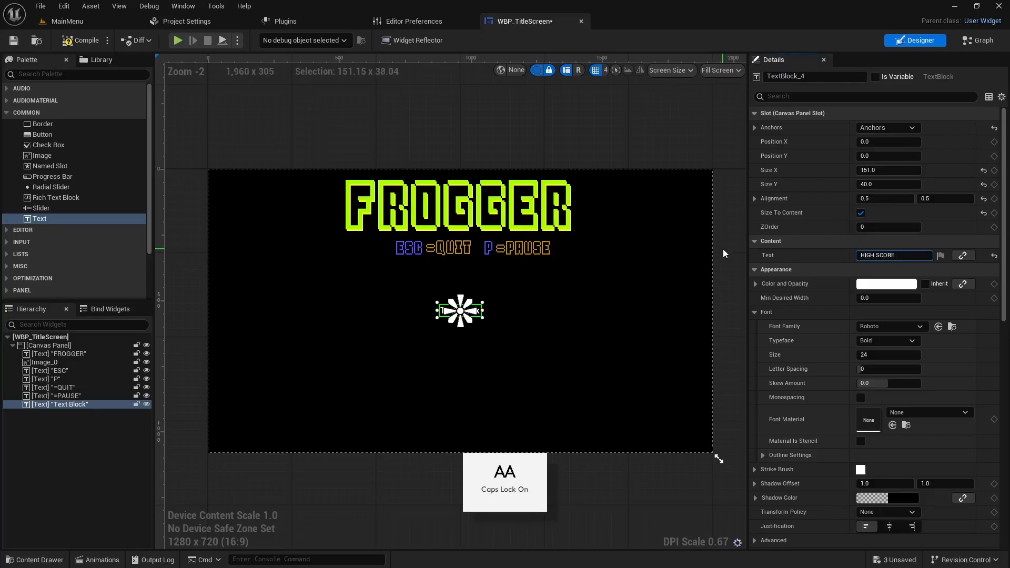
{"action": "key", "text": "Return"}
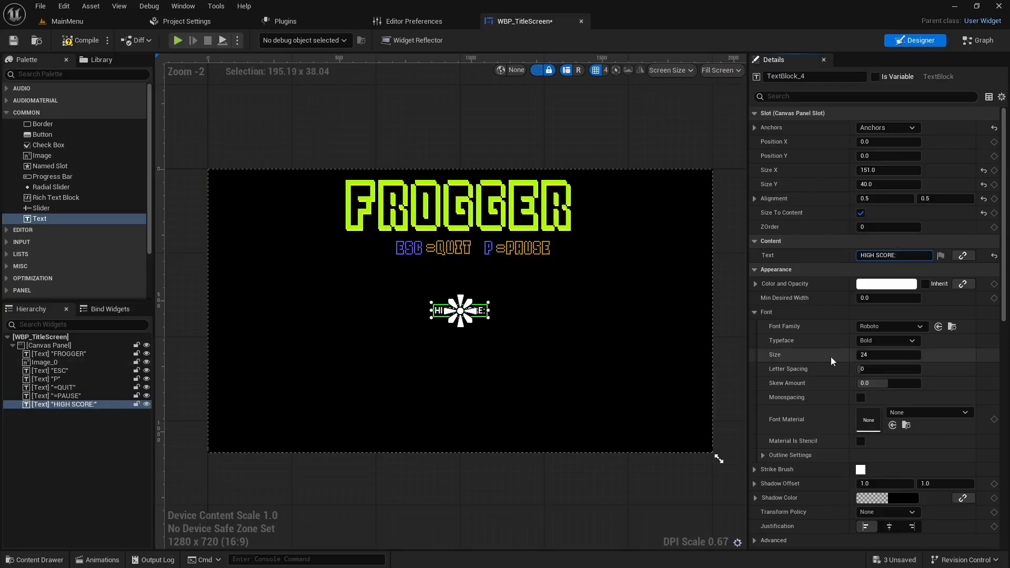
Give the HIGH SCORE: text the pixel_Font family and the lime green color A6FF00FF
{"action": "left_click", "coordinate": [887, 324]}
{"action": "left_click", "coordinate": [908, 213]}
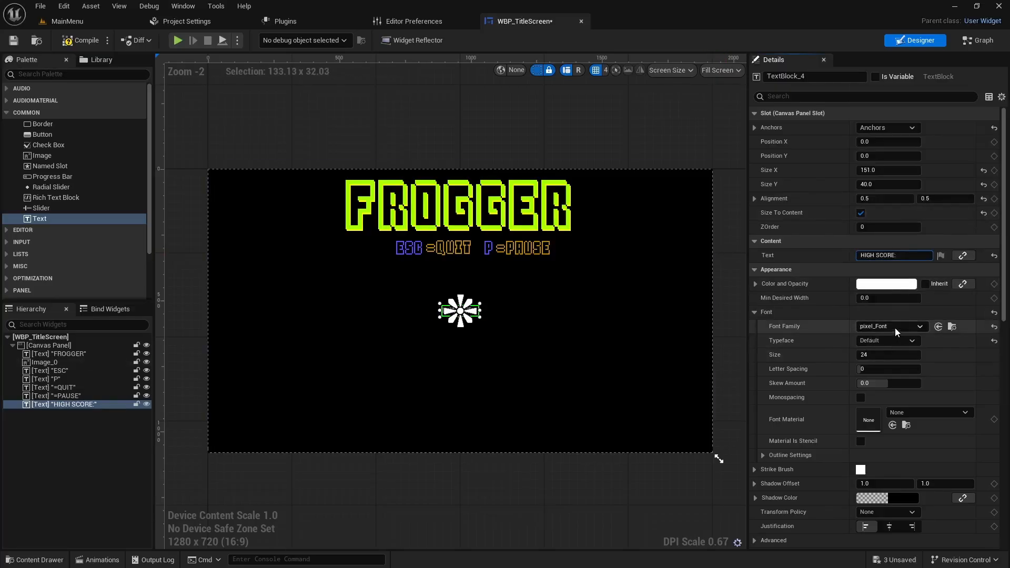
{"action": "left_click", "coordinate": [885, 286]}
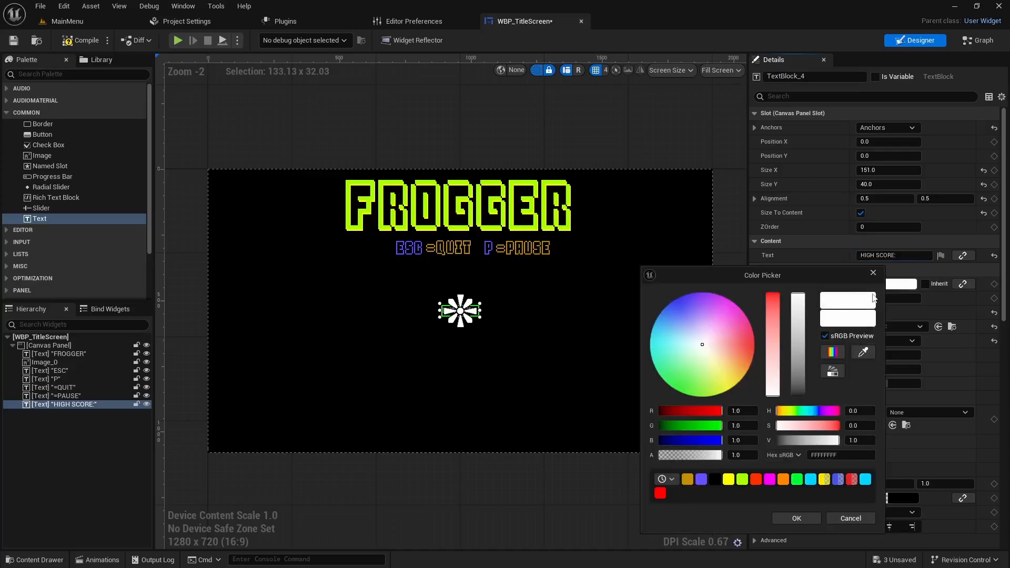
{"action": "left_click", "coordinate": [742, 479]}
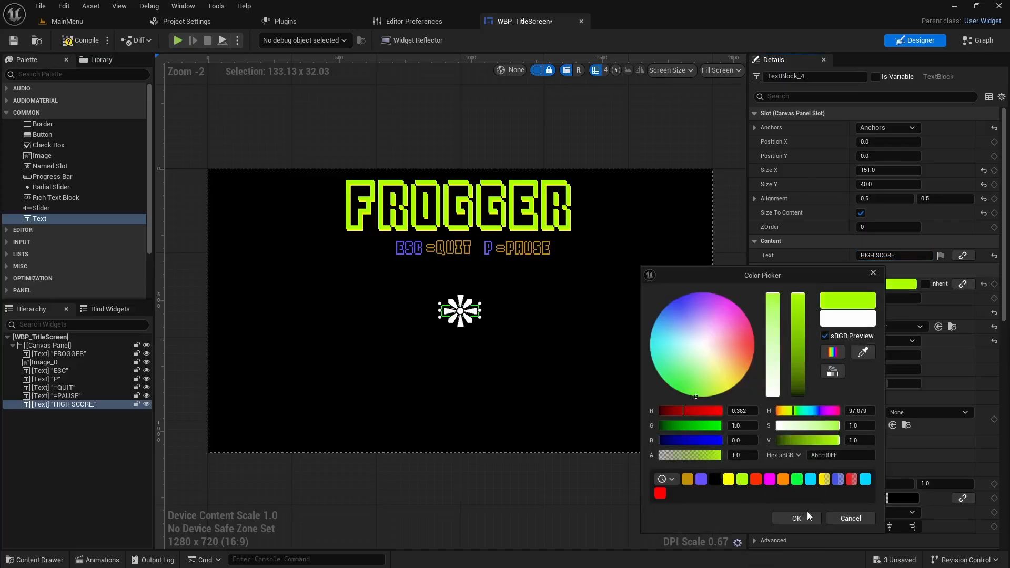
{"action": "left_click", "coordinate": [794, 516]}
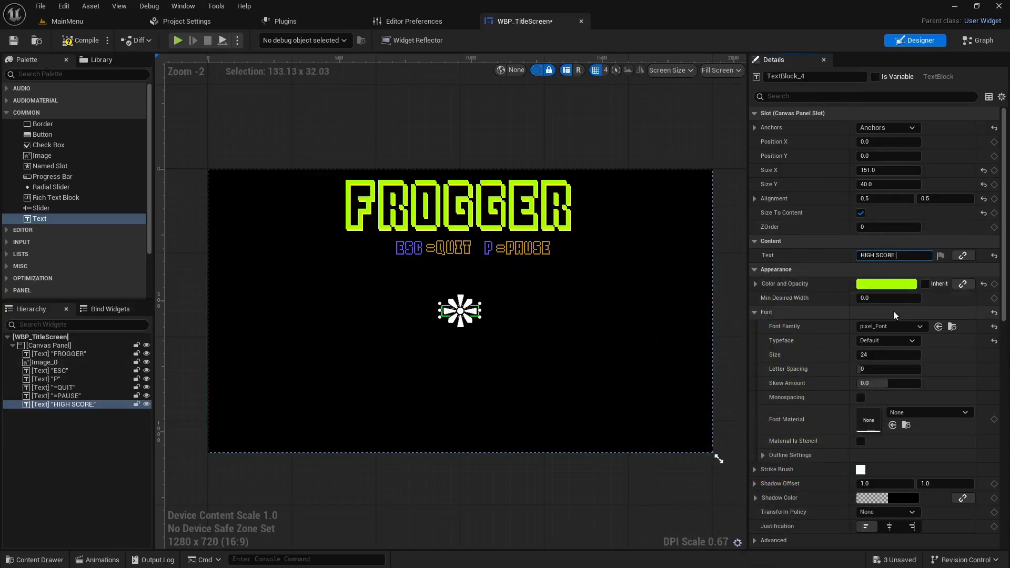
Set the HIGH SCORE: text's font size to 112 and its Position Y to -113
{"action": "left_click_drag", "start_coordinate": [866, 355], "coordinate": [911, 355]}
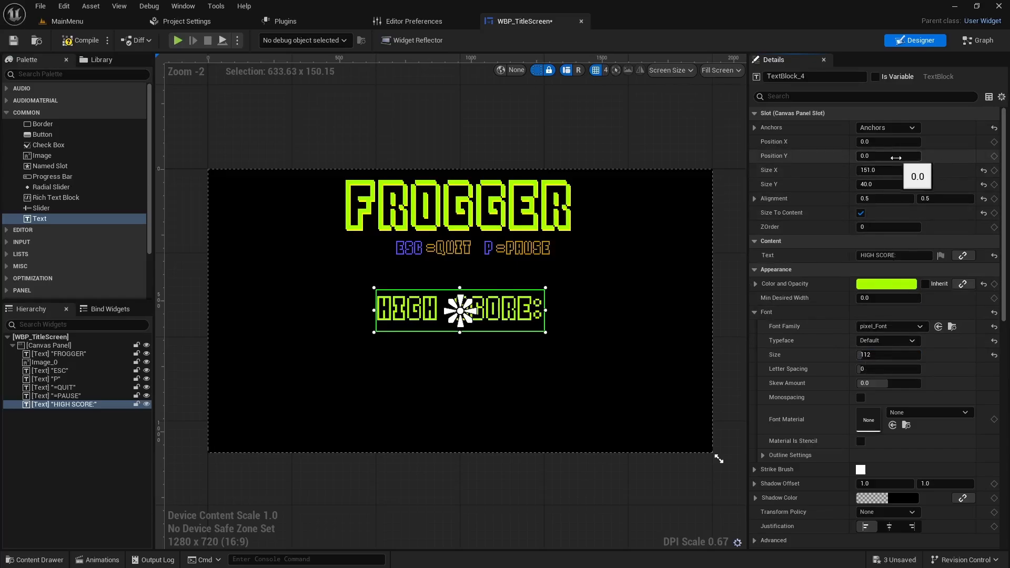
{"action": "left_click_drag", "start_coordinate": [901, 157], "coordinate": [868, 156]}
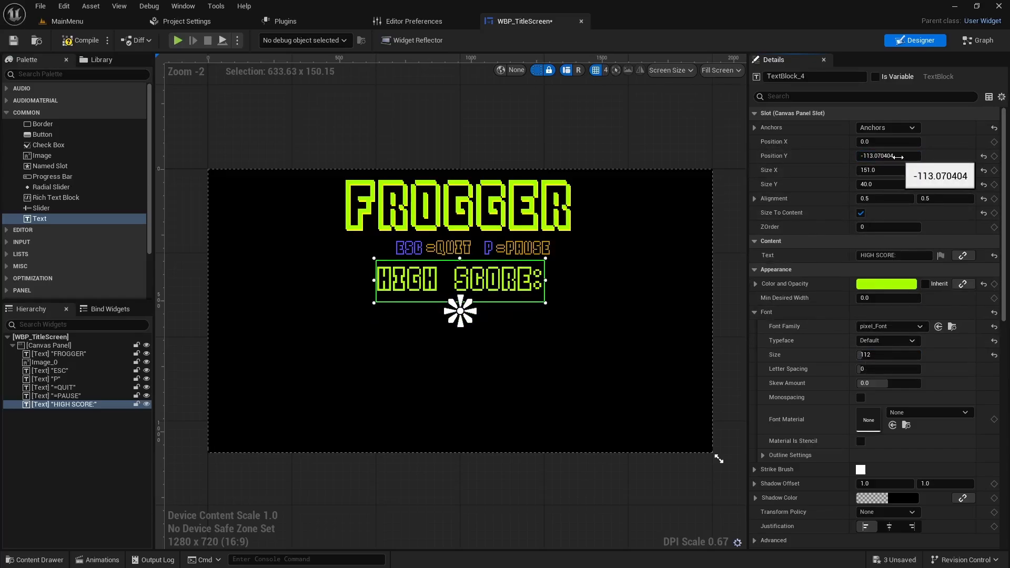
{"action": "left_click", "coordinate": [897, 155]}
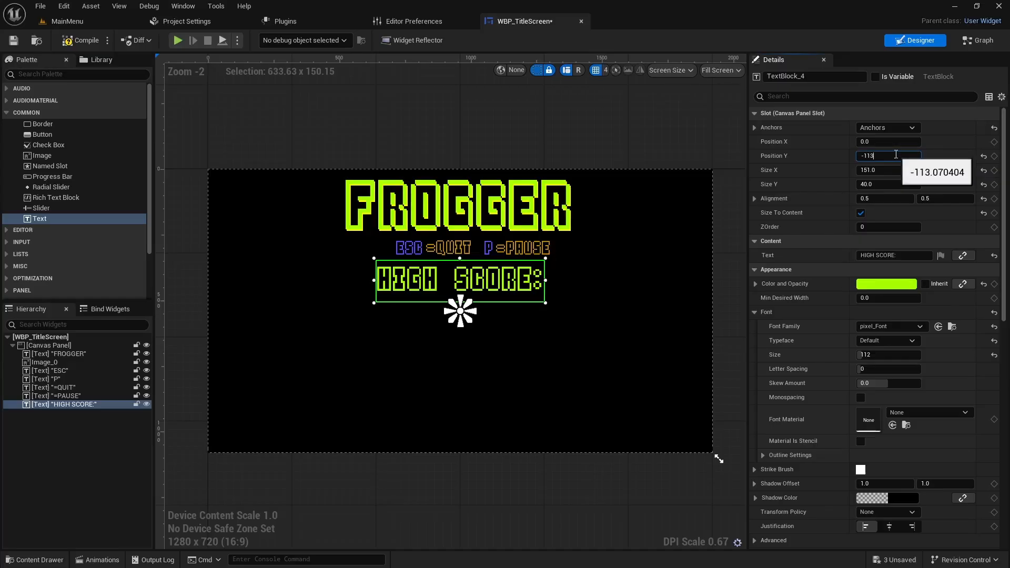
{"action": "type", "text": "-113"}
{"action": "key", "text": "Return"}
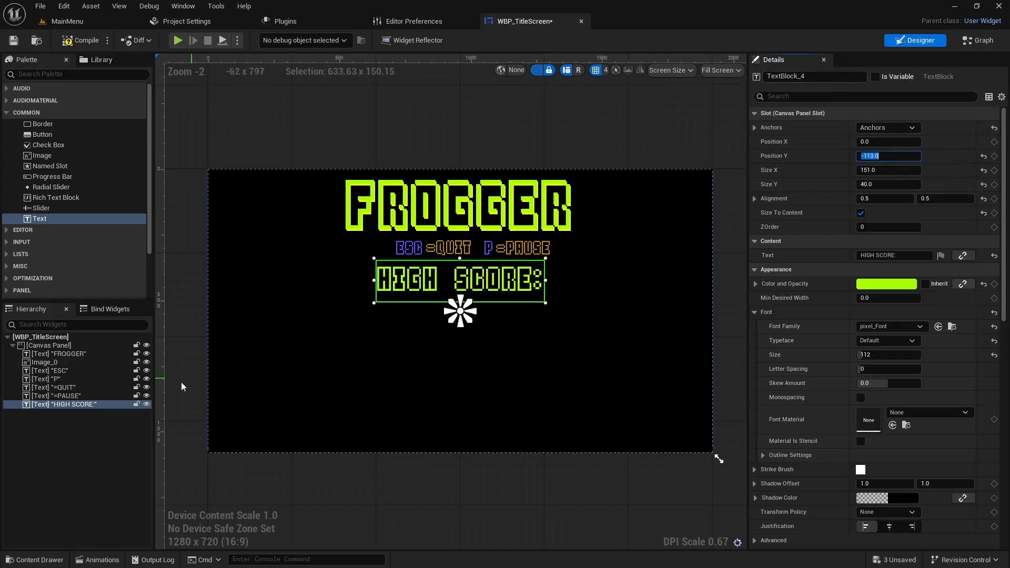
Duplicate the HIGH SCORE: text and change the copy's content to 0
{"action": "right_click", "coordinate": [67, 408]}
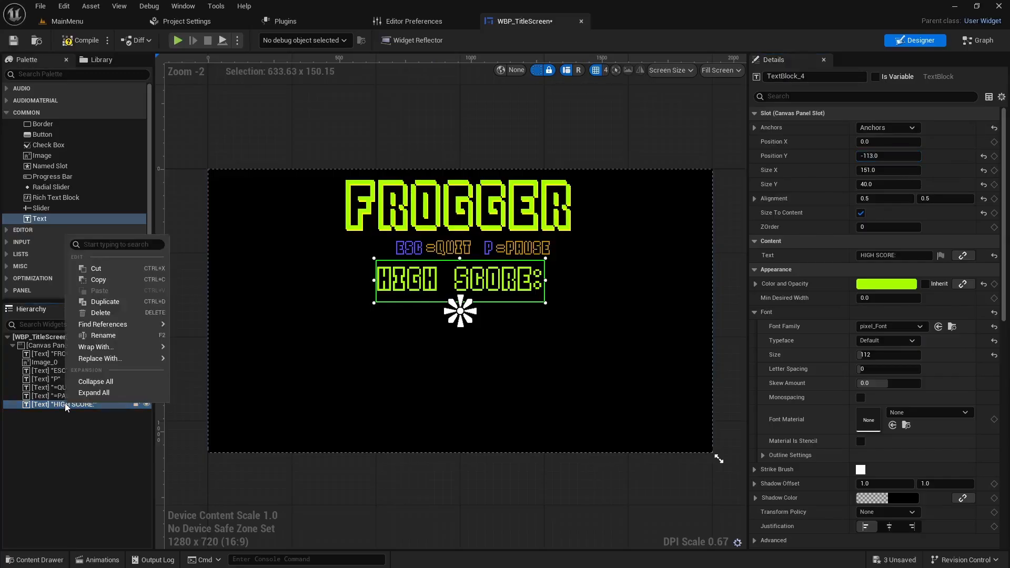
{"action": "left_click", "coordinate": [127, 298]}
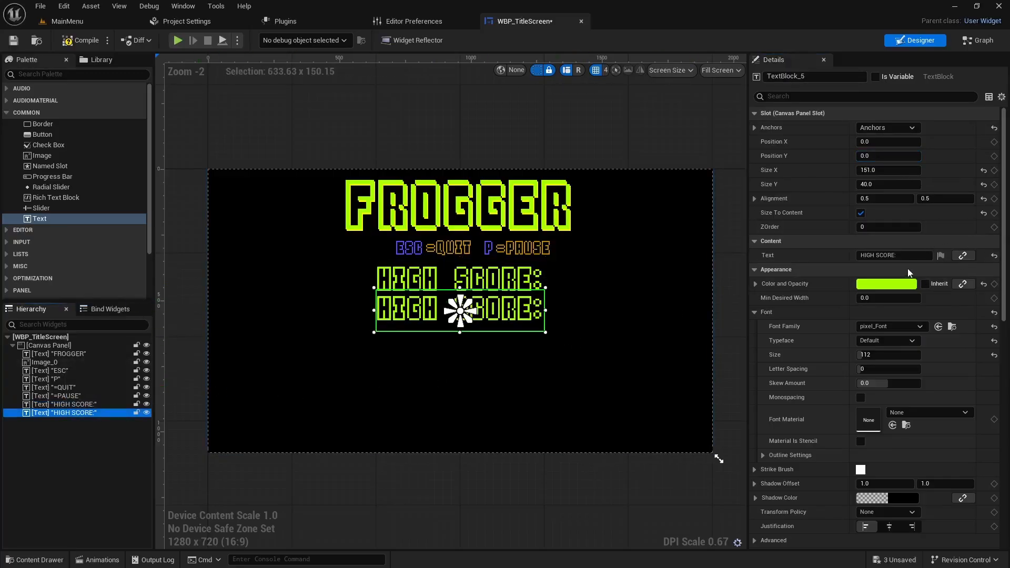
{"action": "left_click", "coordinate": [909, 255]}
{"action": "key", "text": "ctrl+a"}
{"action": "type", "text": "0"}
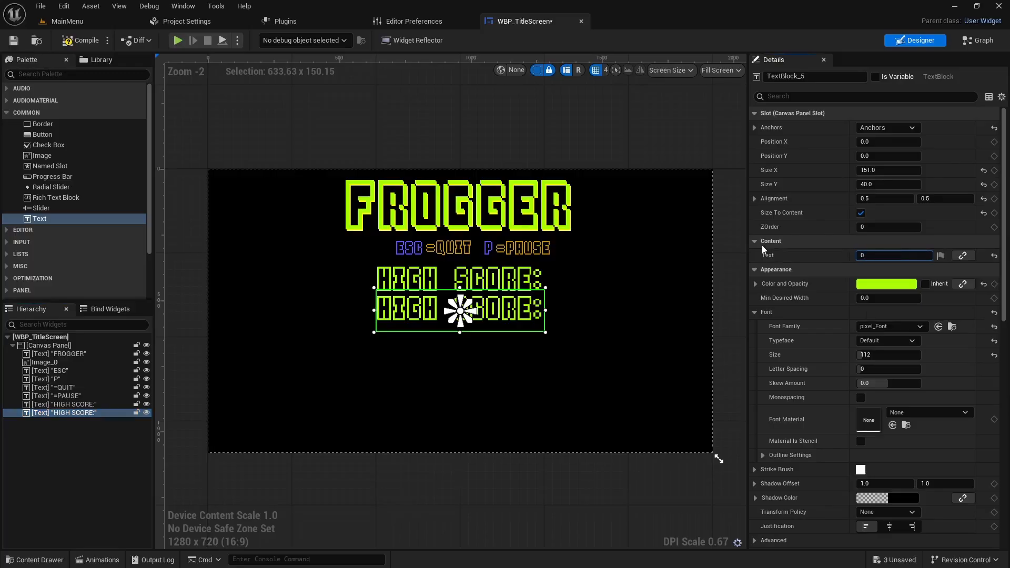
{"action": "key", "text": "Return"}
Rename the 0 text block as High_Score and expose it as a variable
{"action": "left_click", "coordinate": [820, 76]}
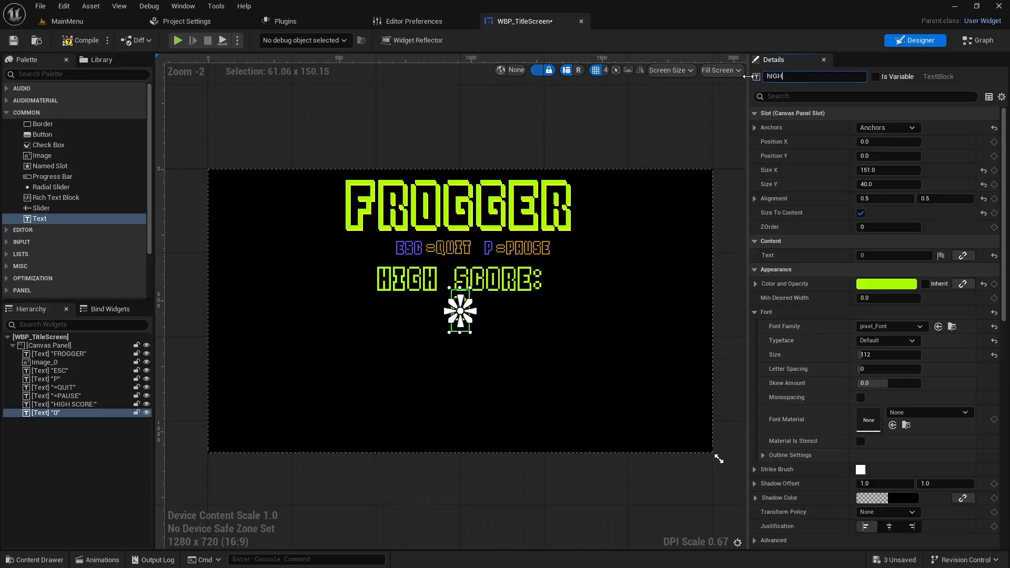
{"action": "type", "text": "H"}
{"action": "key", "text": "Caps_Lock"}
{"action": "type", "text": "igh"}
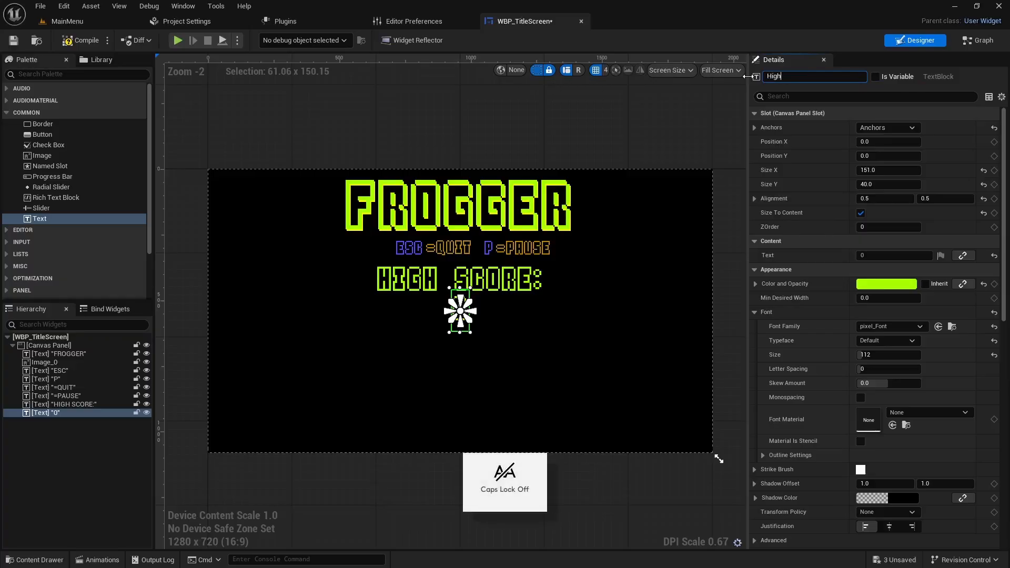
{"action": "type", "text": "_Score"}
{"action": "key", "text": "Return"}
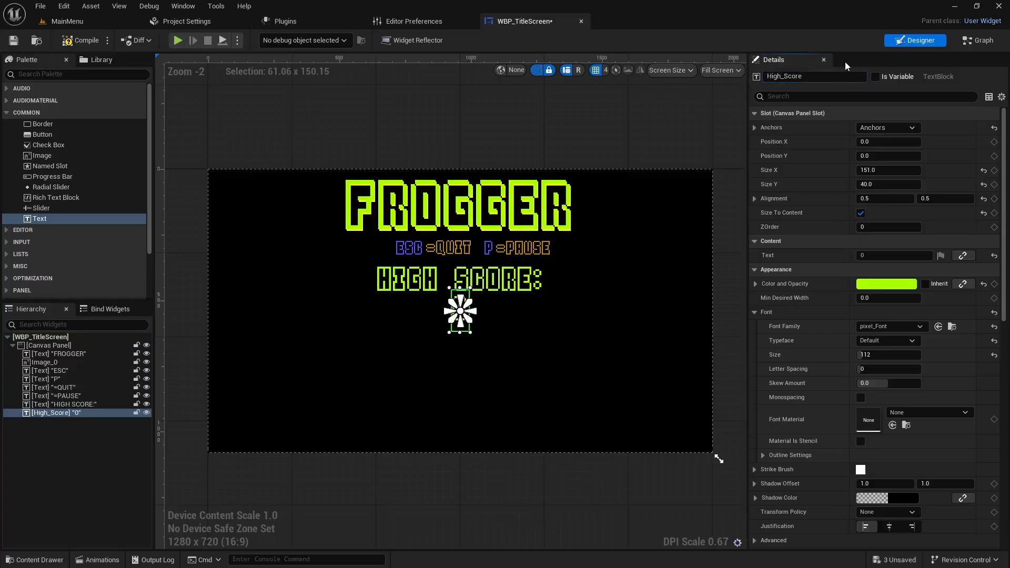
{"action": "left_click", "coordinate": [876, 77]}
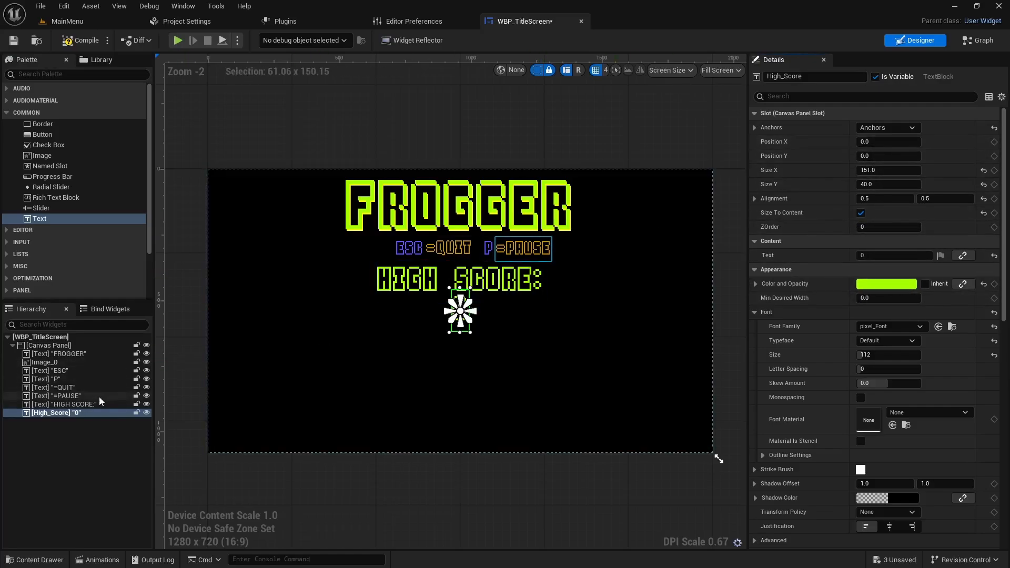
Position the High_Score text beside the HIGH SCORE: label, with Position X about 366 and Position Y -113
{"action": "left_click", "coordinate": [78, 405]}
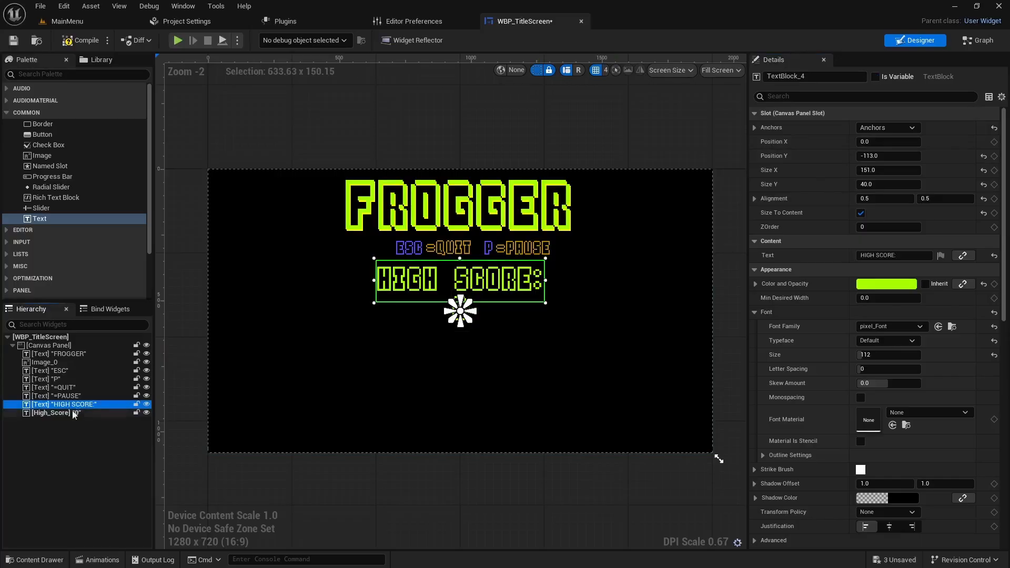
{"action": "left_click", "coordinate": [70, 413]}
{"action": "left_click", "coordinate": [895, 155]}
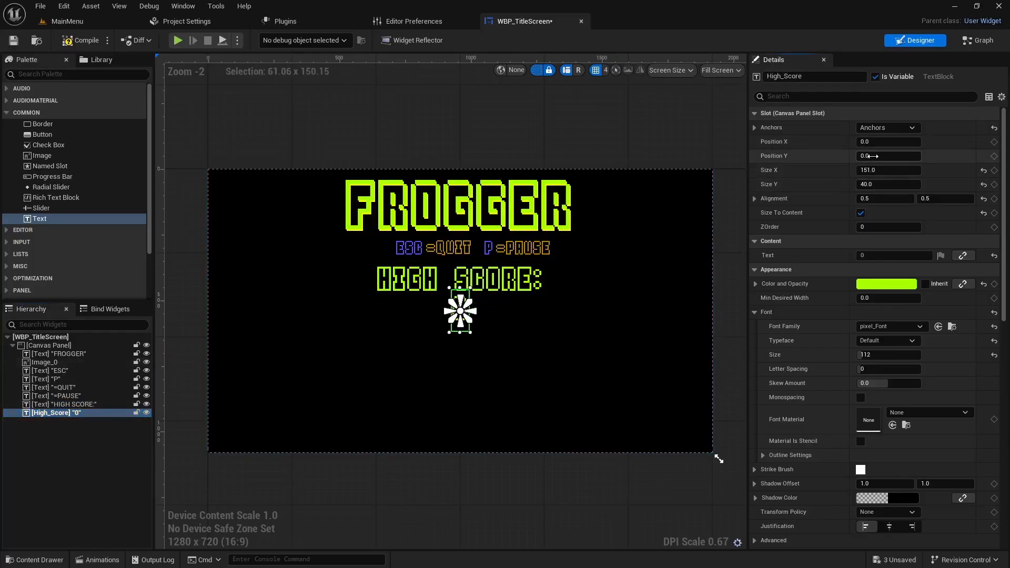
{"action": "type", "text": "-113"}
{"action": "key", "text": "Return"}
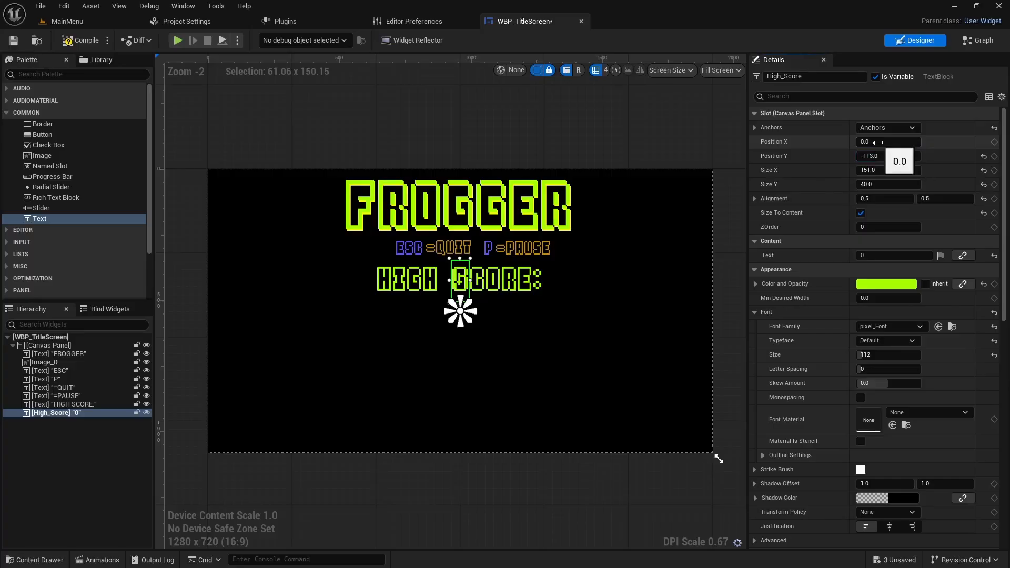
{"action": "left_click_drag", "start_coordinate": [888, 142], "coordinate": [924, 142]}
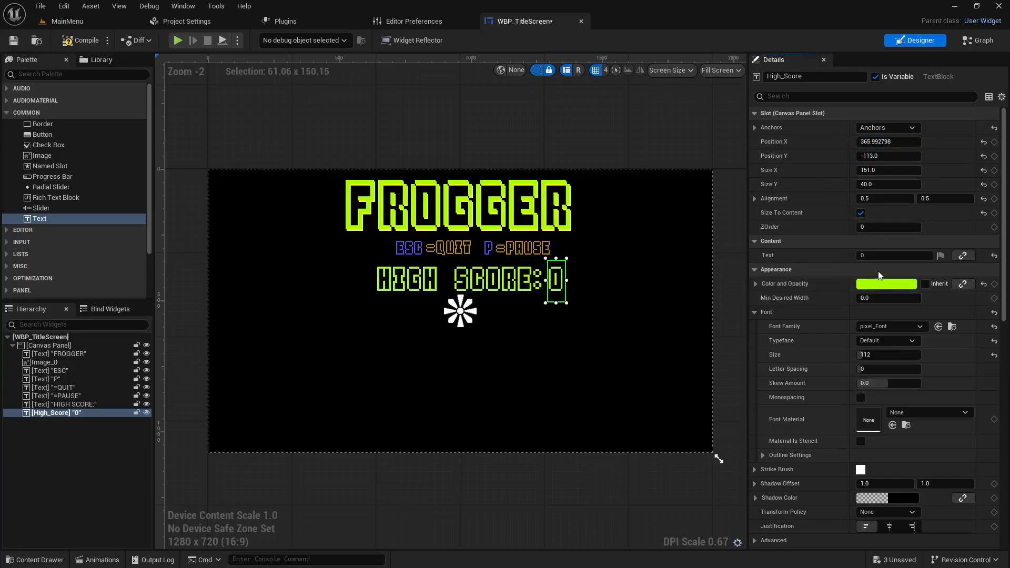
Change the High_Score text's color to red, FF0005FF
{"action": "left_click", "coordinate": [887, 285]}
{"action": "left_click", "coordinate": [720, 352]}
{"action": "left_click_drag", "start_coordinate": [721, 352], "coordinate": [745, 345]}
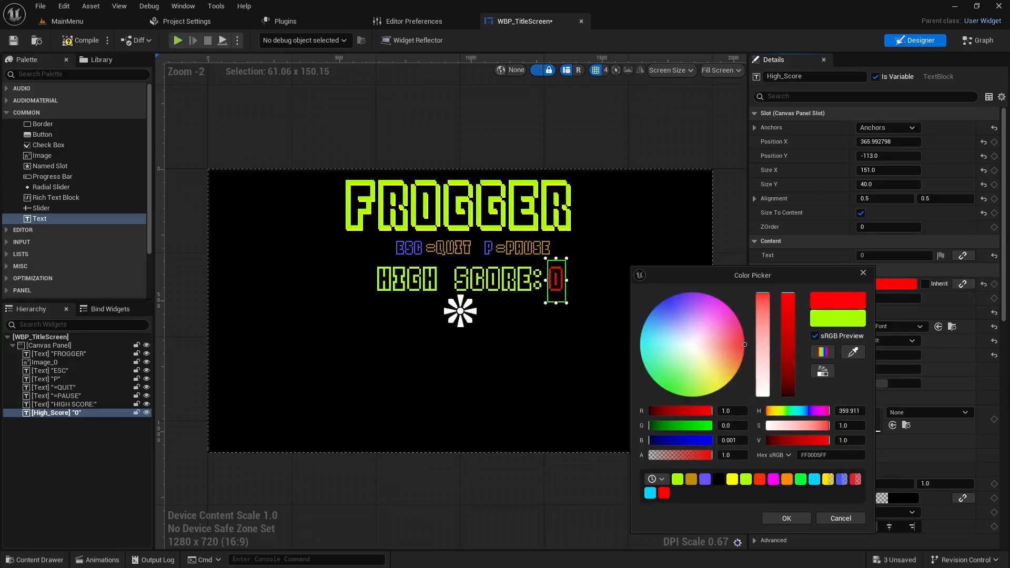
{"action": "left_click", "coordinate": [784, 518]}
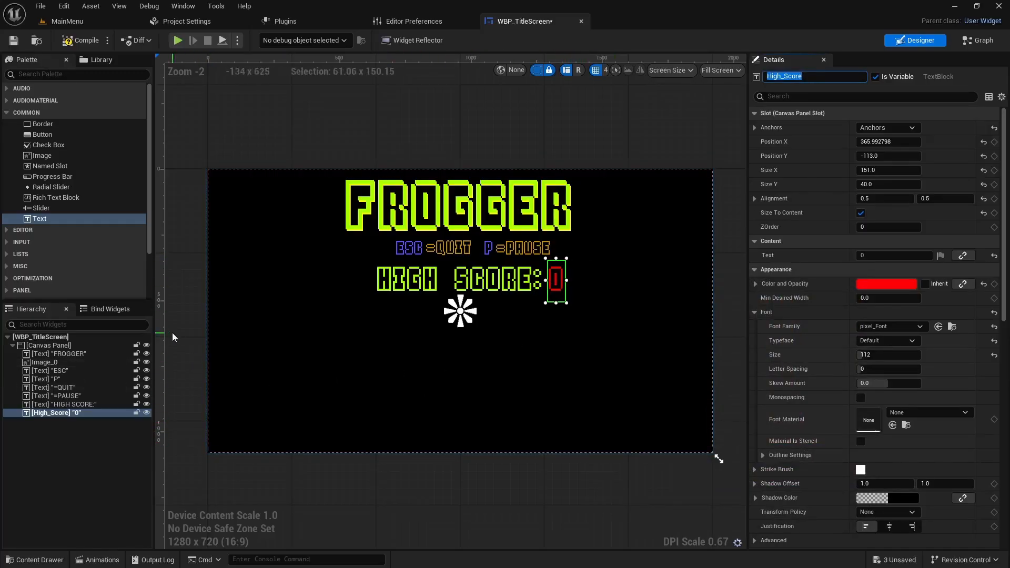
Duplicate the HIGH SCORE: text, change the copy's content to PRESS FIRE TO PLAY, and set its Position Y to about 26
{"action": "left_click", "coordinate": [55, 405]}
{"action": "right_click", "coordinate": [55, 405]}
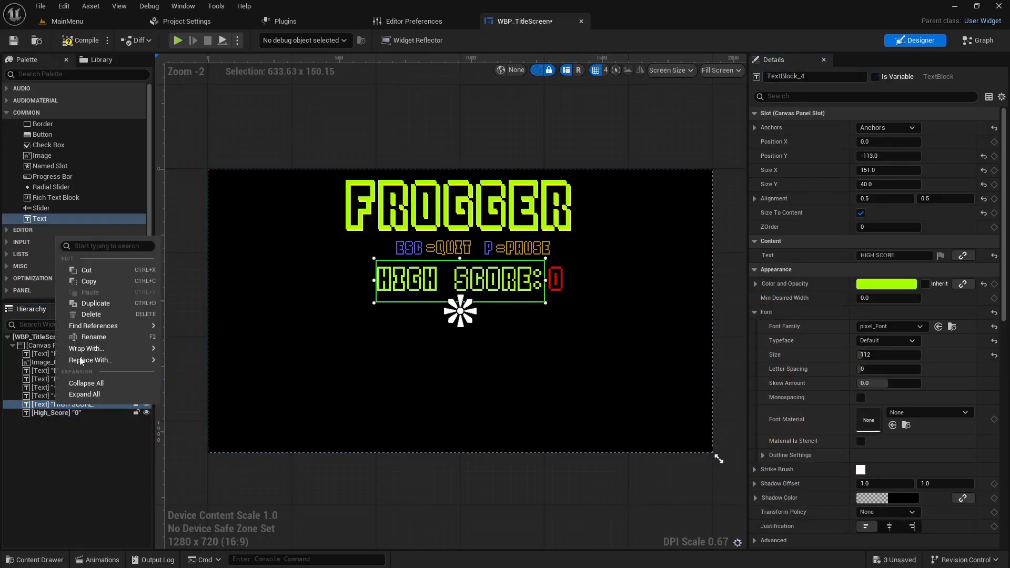
{"action": "left_click", "coordinate": [96, 304]}
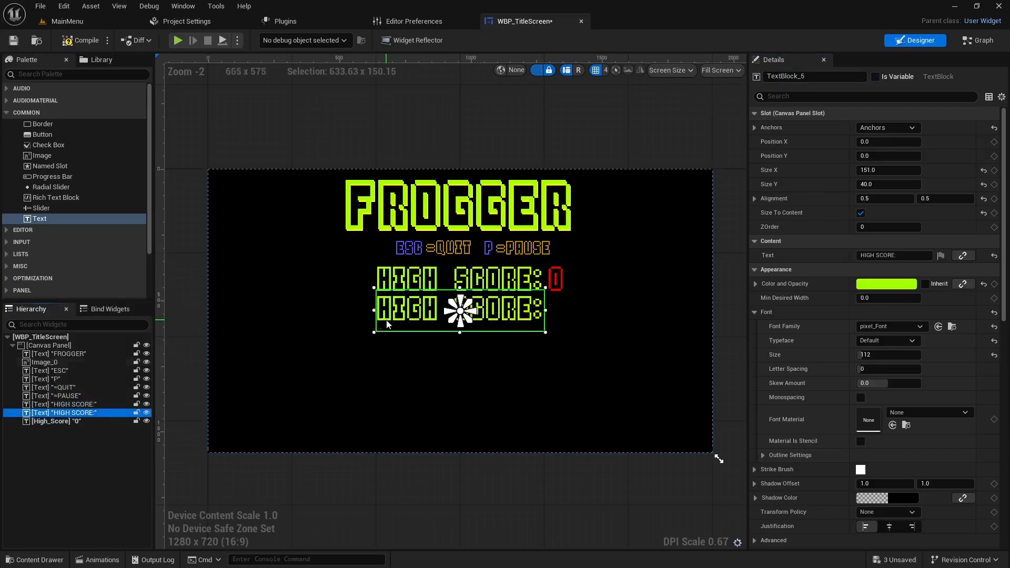
{"action": "left_click", "coordinate": [902, 253]}
{"action": "key", "text": "Caps_Lock"}
{"action": "type", "text": "PRESS"}
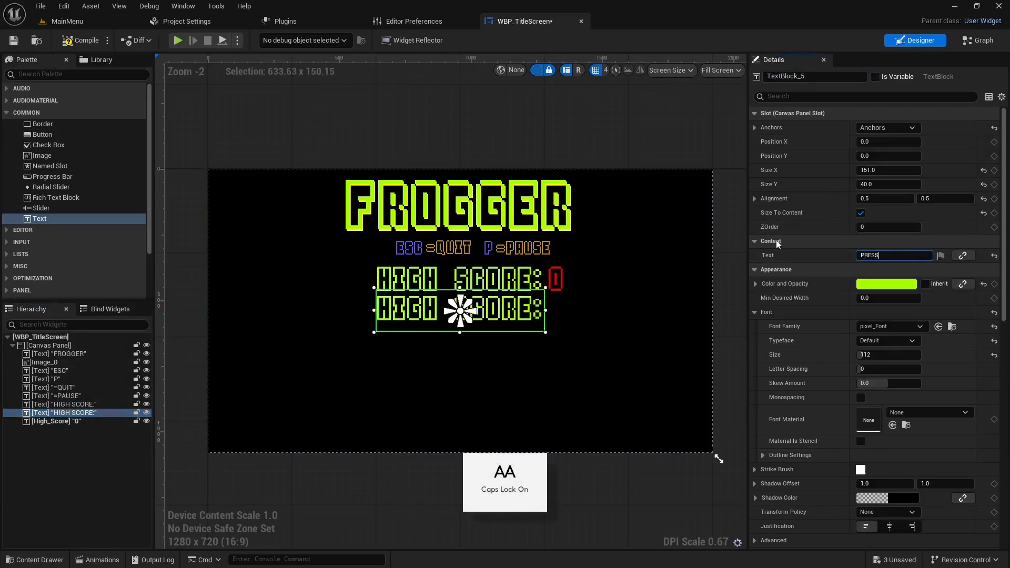
{"action": "type", "text": " FIRE TO PLAY"}
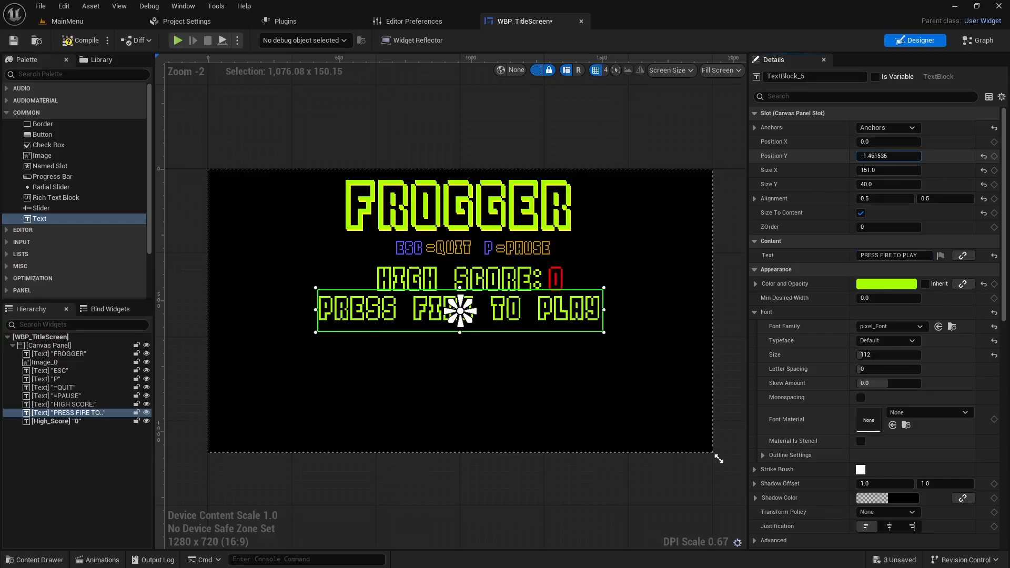
{"action": "left_click_drag", "start_coordinate": [888, 155], "coordinate": [903, 156]}
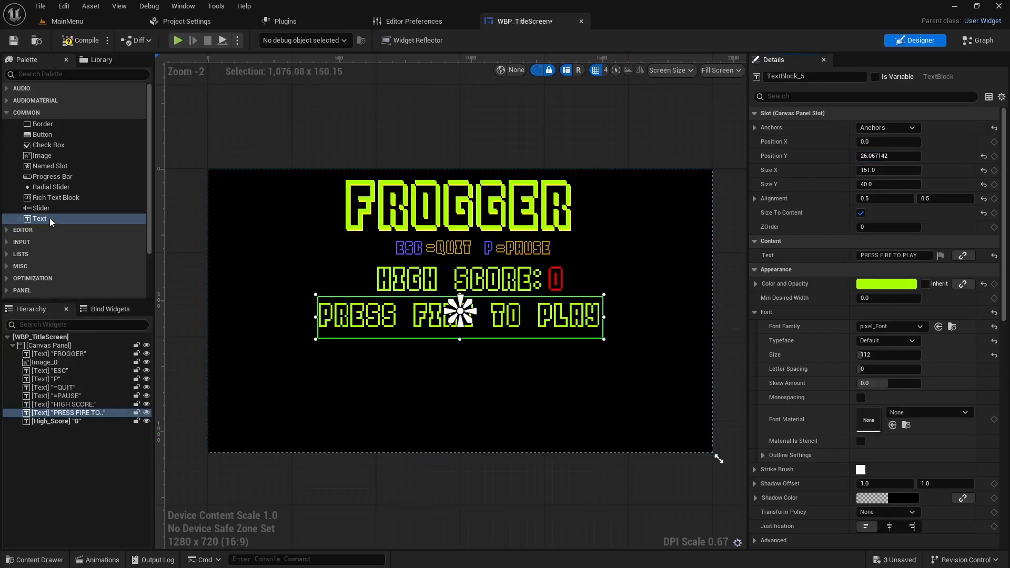
Add a new text block to the canvas and anchor it to the center, matching its alignment and position
{"action": "left_click_drag", "start_coordinate": [47, 219], "coordinate": [468, 381]}
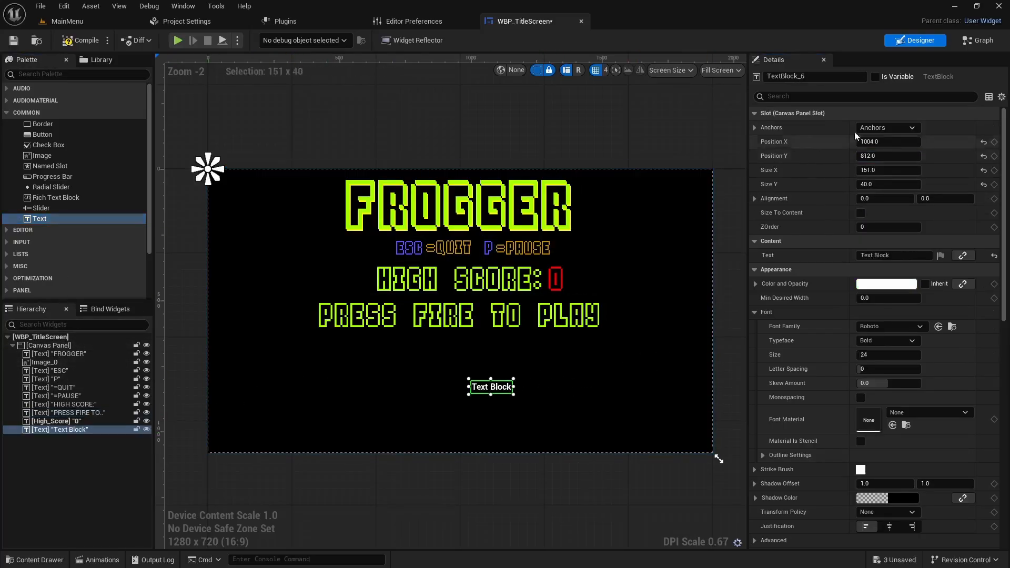
{"action": "left_click", "coordinate": [887, 128]}
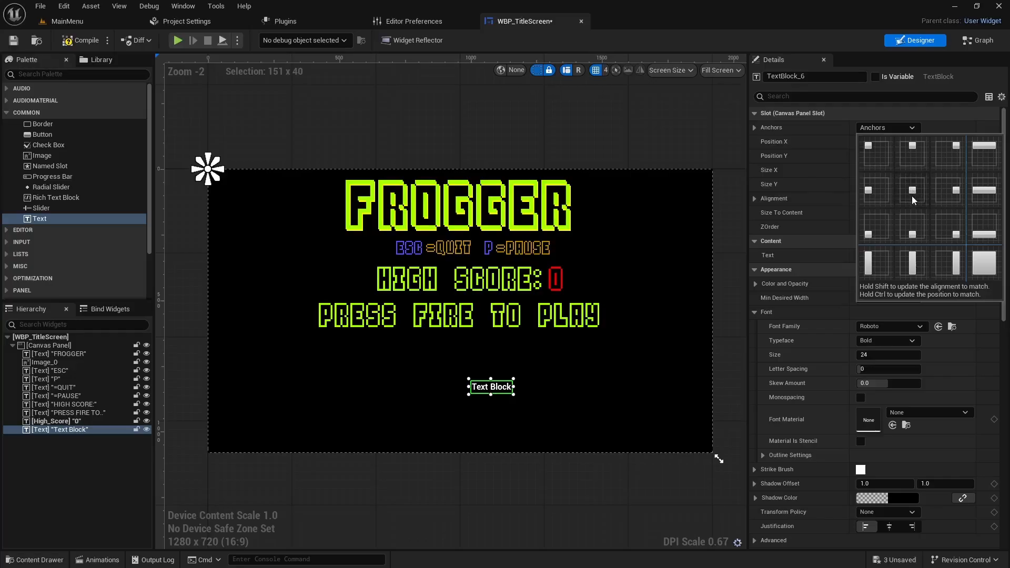
{"action": "left_click", "coordinate": [911, 196]}
{"action": "left_click", "coordinate": [893, 129]}
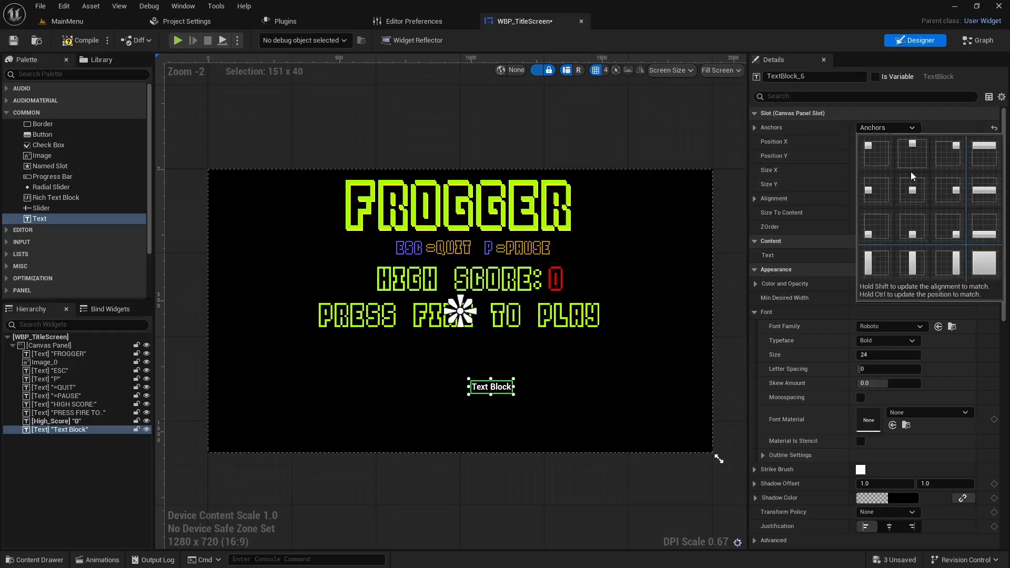
{"action": "left_click", "coordinate": [914, 193], "text": "ctrl"}
{"action": "left_click", "coordinate": [889, 128]}
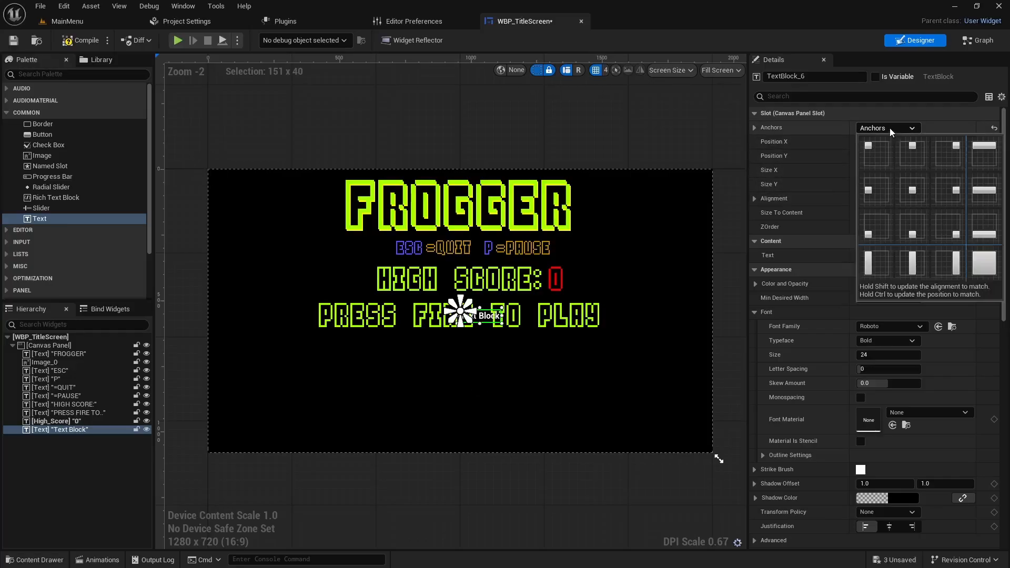
{"action": "left_click", "coordinate": [915, 194], "text": "ctrl+shift"}
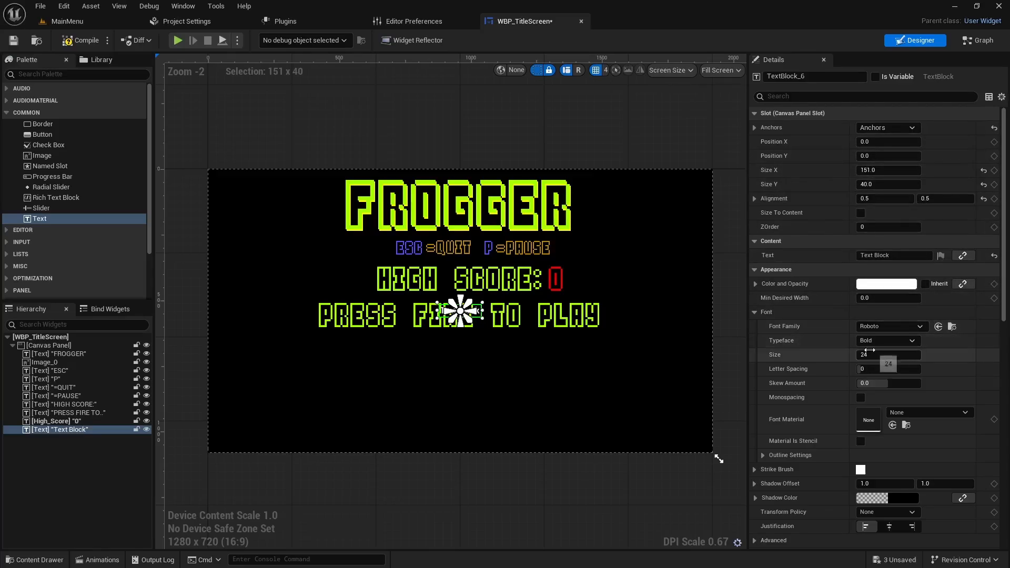
Replace the new text block's content with the line COPYRIGHT 1981 SEGA ENTERPRISES, INC
{"action": "left_click", "coordinate": [889, 255]}
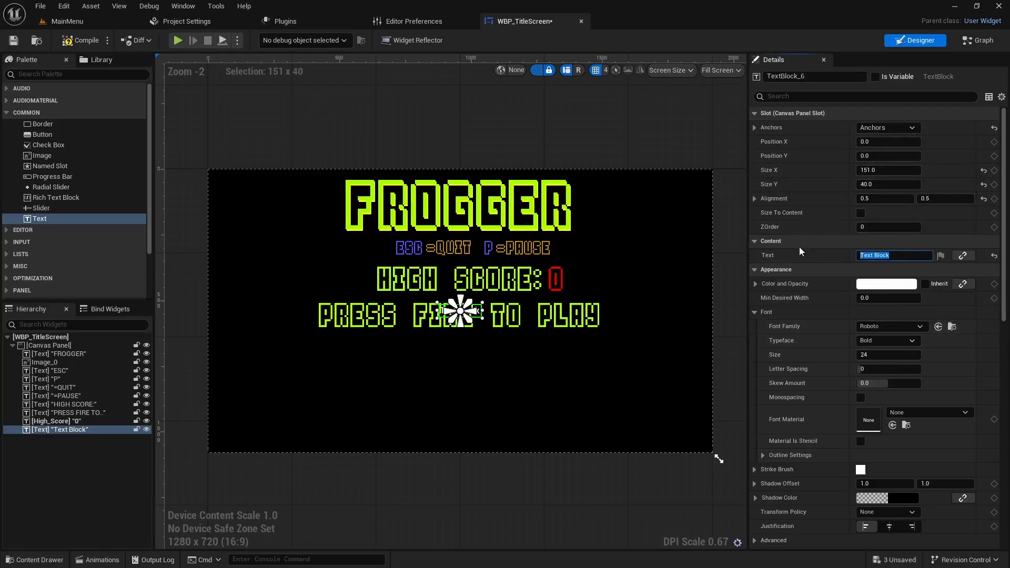
{"action": "type", "text": "c"}
{"action": "key", "text": "BackSpace"}
{"action": "type", "text": "Copyright"}
{"action": "key", "text": "BackSpace"}
{"action": "key", "text": "Caps_Lock"}
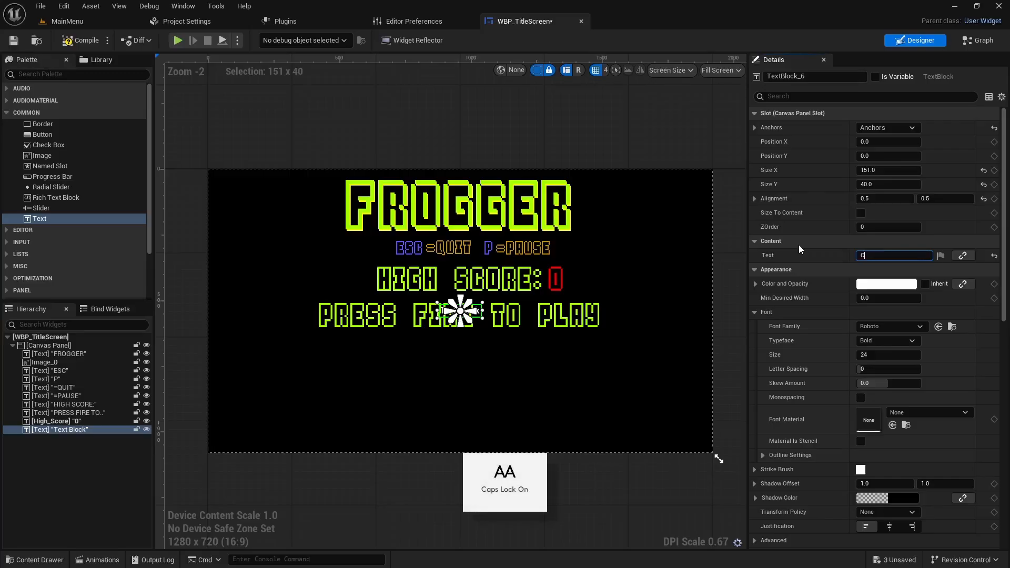
{"action": "type", "text": "OPYRIGHT 1"}
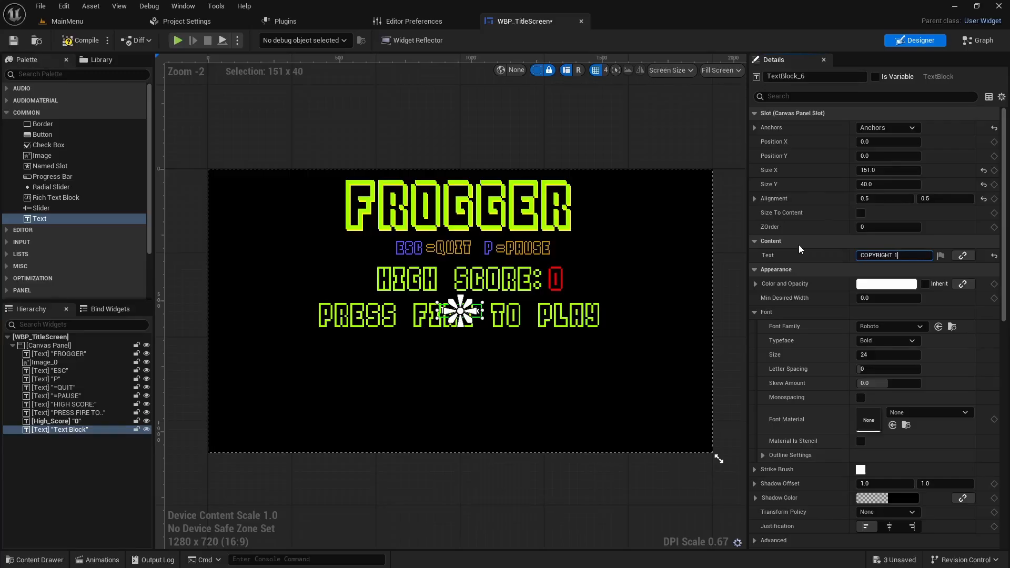
{"action": "type", "text": "981 SEGA ENT"}
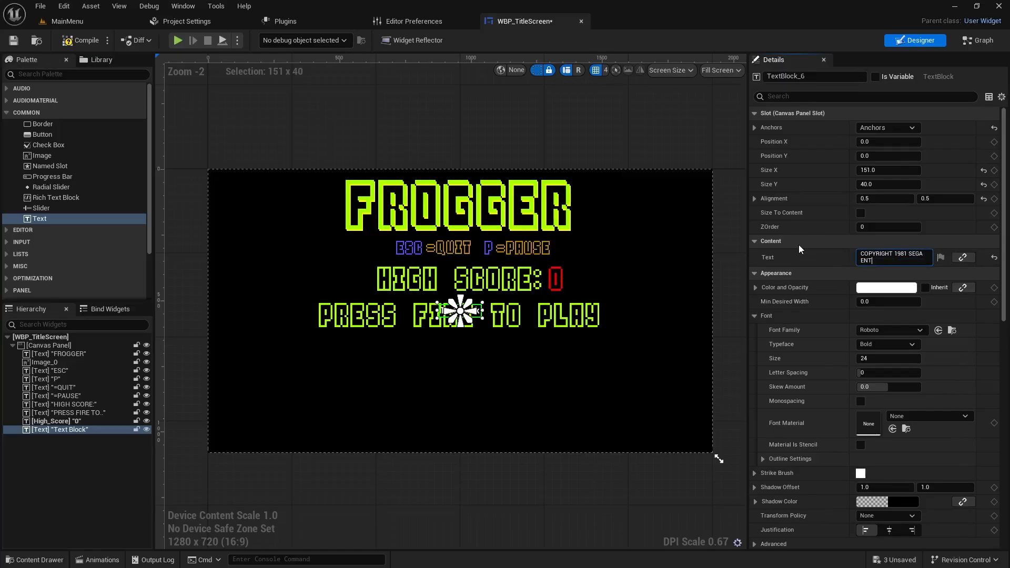
{"action": "type", "text": "ERPRISES. INC"}
{"action": "key", "text": "BackSpace"}
{"action": "key", "text": "BackSpace"}
{"action": "key", "text": "BackSpace"}
{"action": "type", "text": ", INC."}
{"action": "key", "text": "shift+Return"}
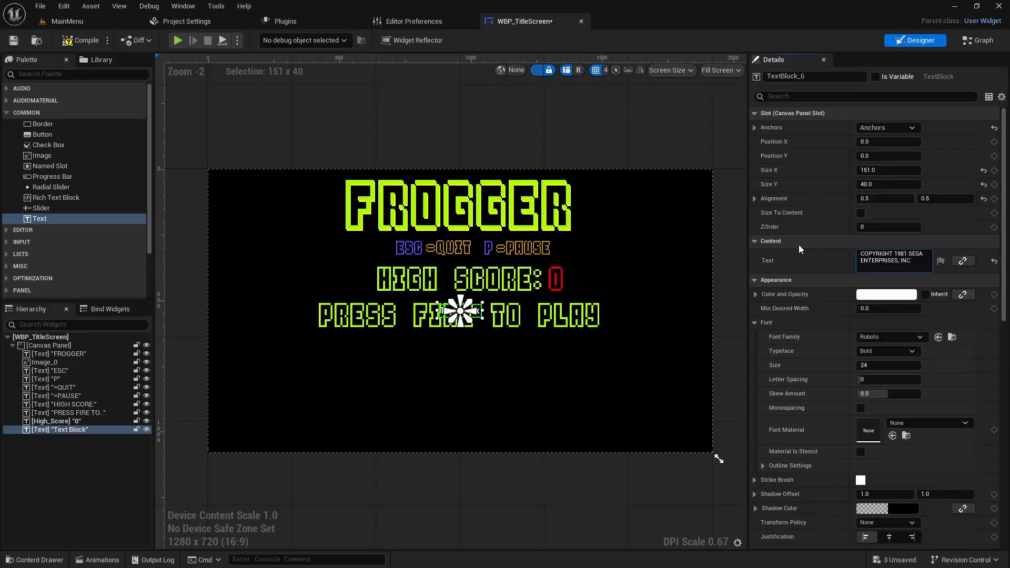
Below a blank line, add BY, the author's full name, YOUTUBE TUTORIAL, and the author's town and state on separate lines
{"action": "key", "text": "shift+Return"}
{"action": "type", "text": "BY"}
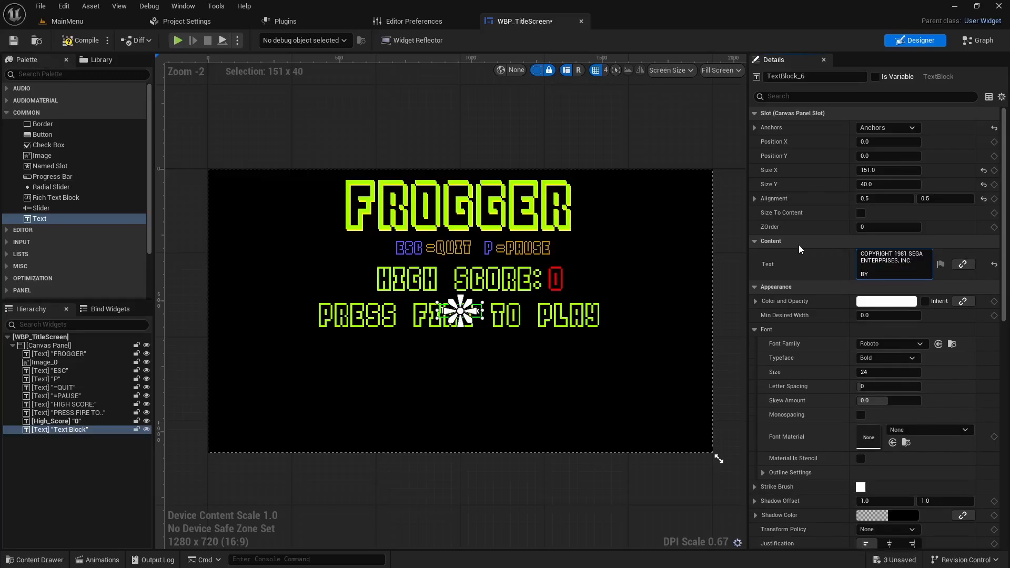
{"action": "key", "text": "shift+Return"}
{"action": "type", "text": "TITUS BRAY"}
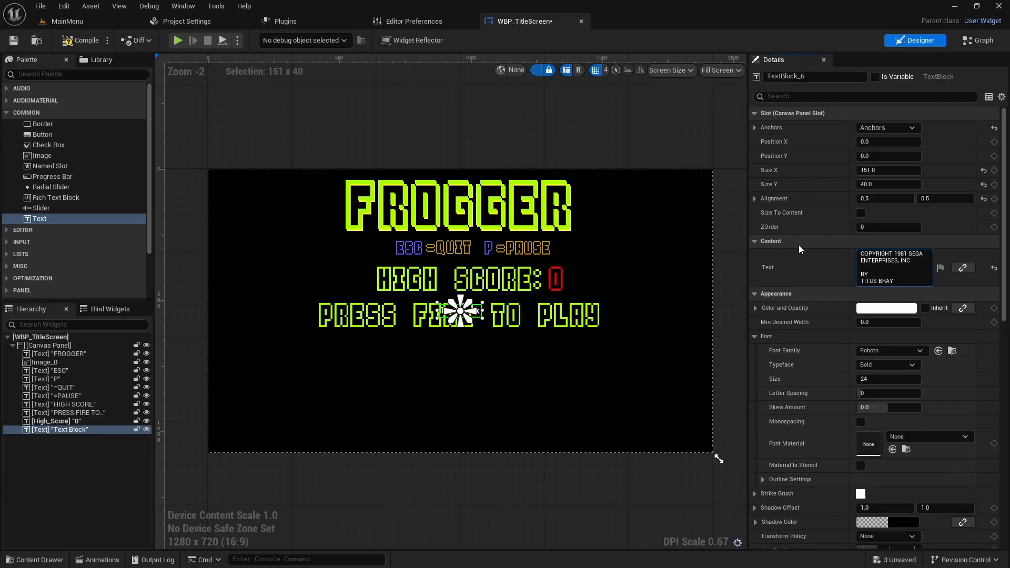
{"action": "key", "text": "shift+Return"}
{"action": "type", "text": "YOUTUB"}
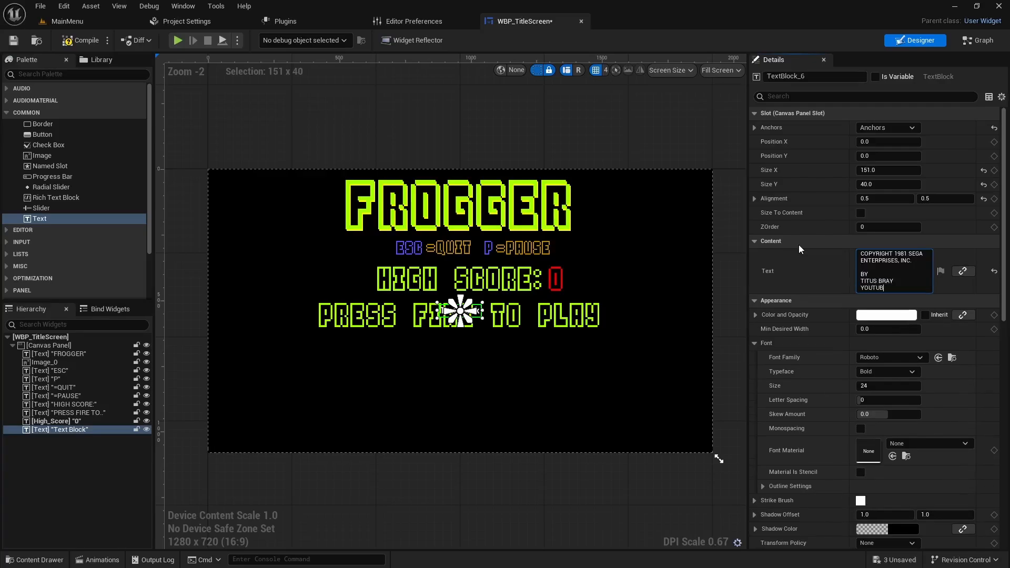
{"action": "type", "text": "E TUTORIAL"}
{"action": "key", "text": "shift+Return"}
{"action": "type", "text": "OAKH"}
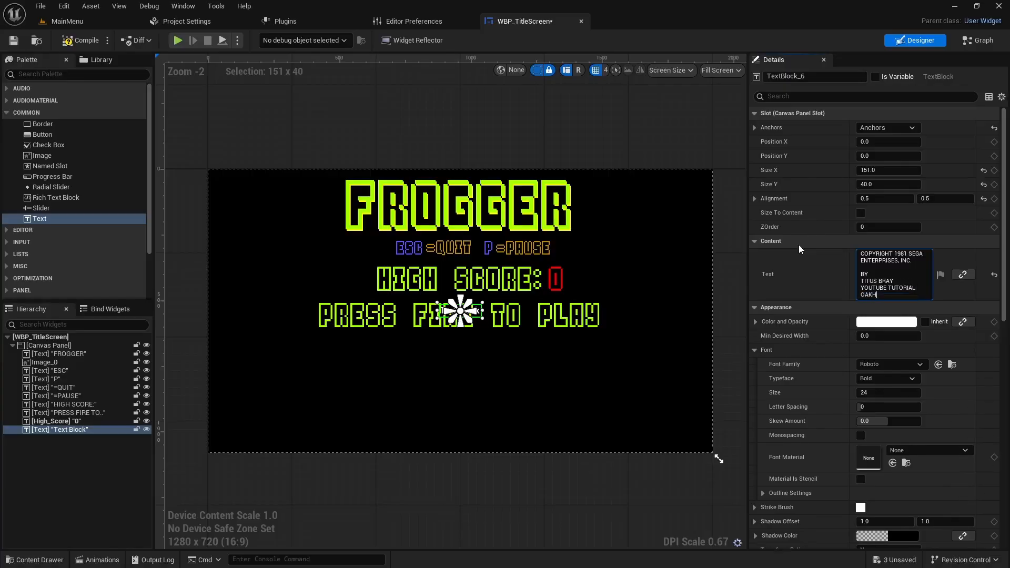
{"action": "type", "text": "URST, CAL"}
{"action": "key", "text": "Return"}
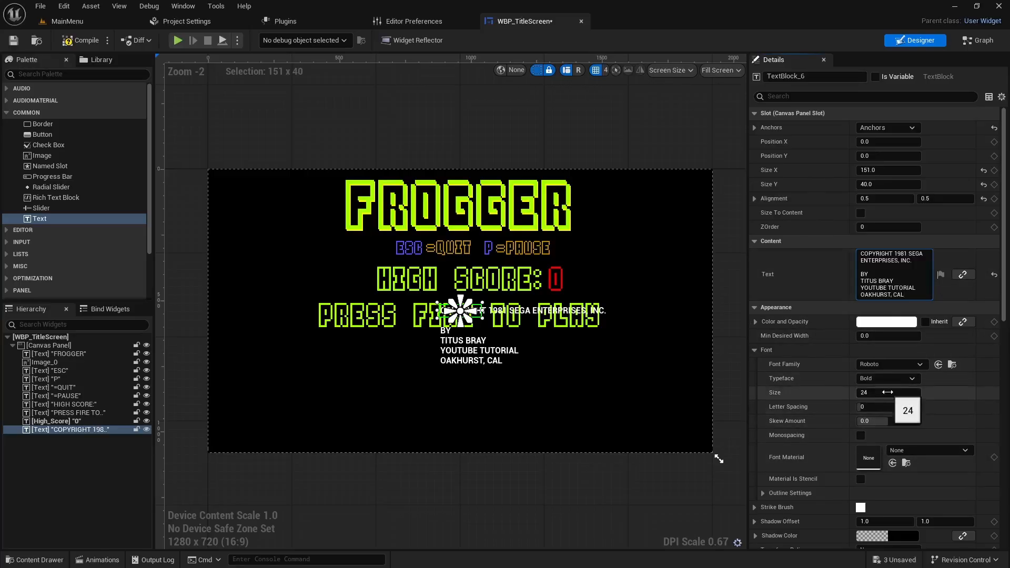
Center-justify the lines of the copyright text
{"action": "scroll", "coordinate": [878, 387], "scroll_direction": "down", "scroll_amount": 2}
{"action": "scroll", "coordinate": [879, 388], "scroll_direction": "down", "scroll_amount": 2}
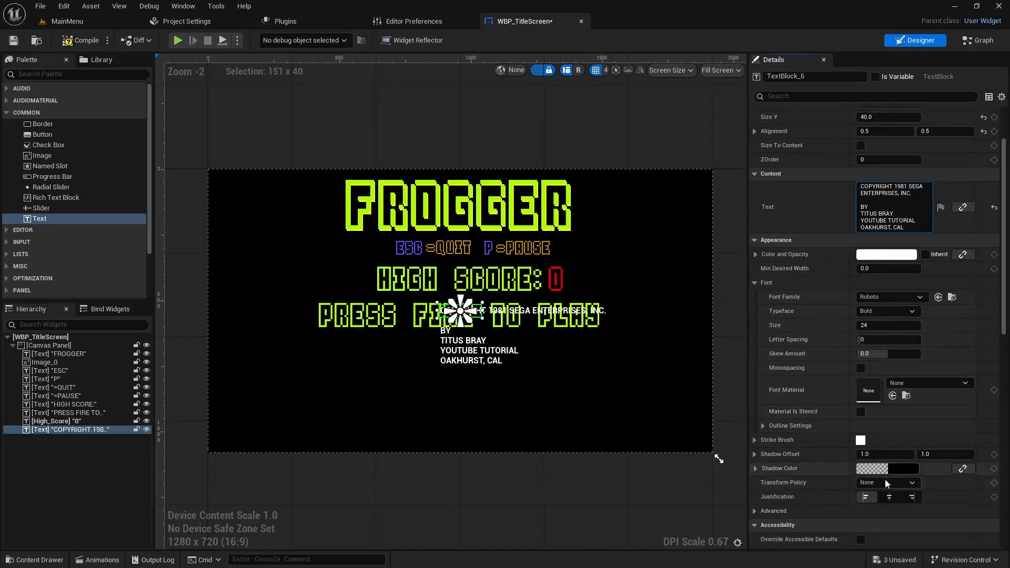
{"action": "left_click", "coordinate": [888, 498]}
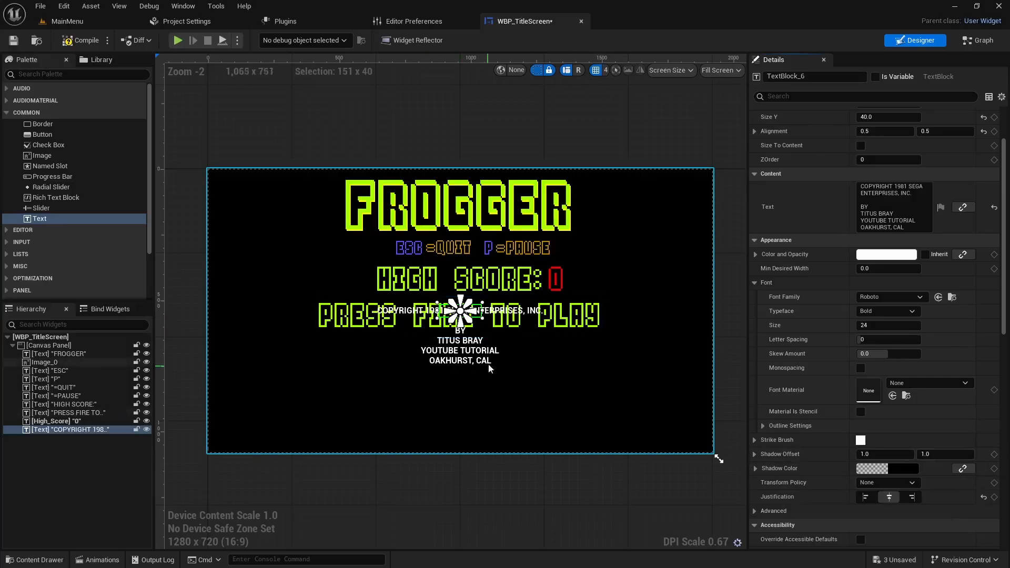
Enable Size To Content for the copyright text and set its Position Y to about 252
{"action": "scroll", "coordinate": [873, 260], "scroll_direction": "up", "scroll_amount": 3}
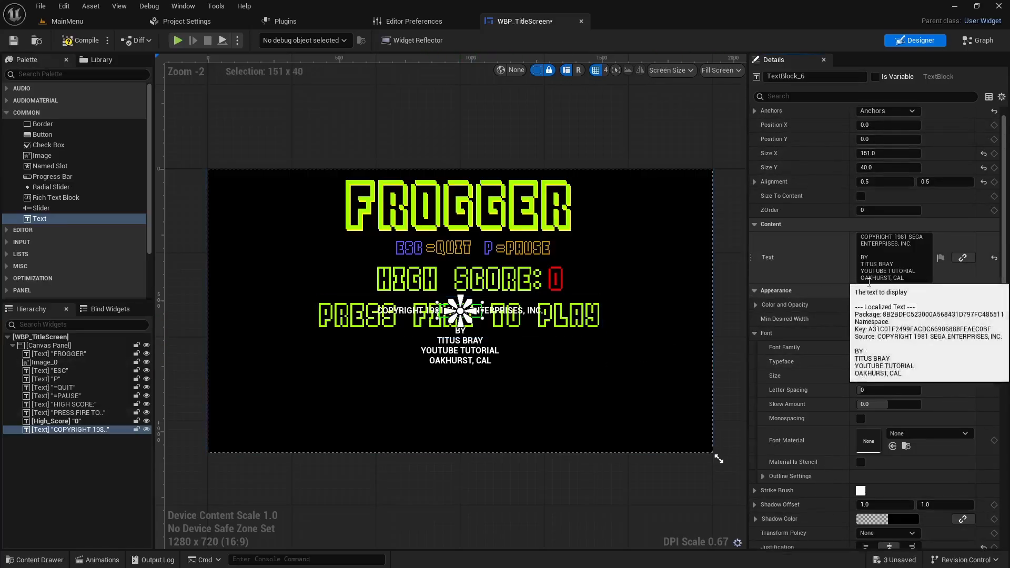
{"action": "left_click_drag", "start_coordinate": [887, 138], "coordinate": [951, 137]}
{"action": "left_click", "coordinate": [860, 197]}
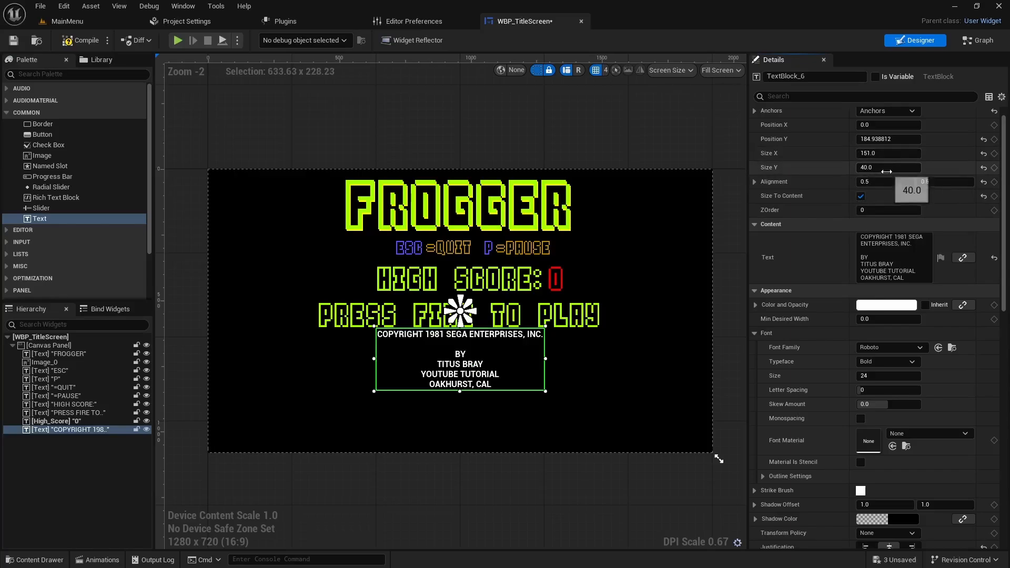
{"action": "mouse_move", "coordinate": [894, 139]}
{"action": "left_mouse_down"}
{"action": "mouse_move", "coordinate": [936, 139]}
{"action": "mouse_move", "coordinate": [910, 138]}
{"action": "left_mouse_up"}
Give the copyright text the pixel_Font family and set its font size to 48
{"action": "left_click", "coordinate": [875, 350]}
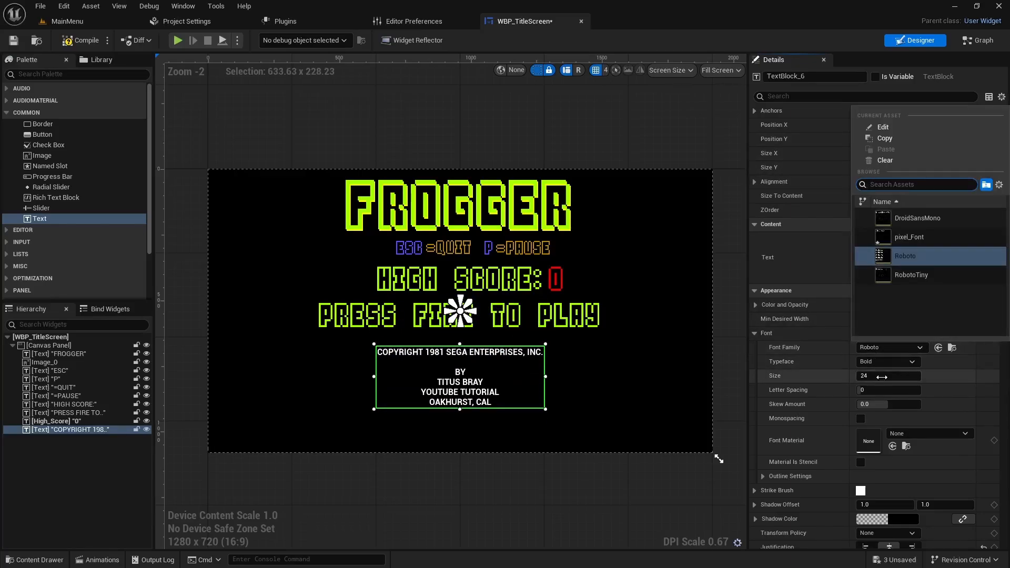
{"action": "left_click", "coordinate": [904, 247]}
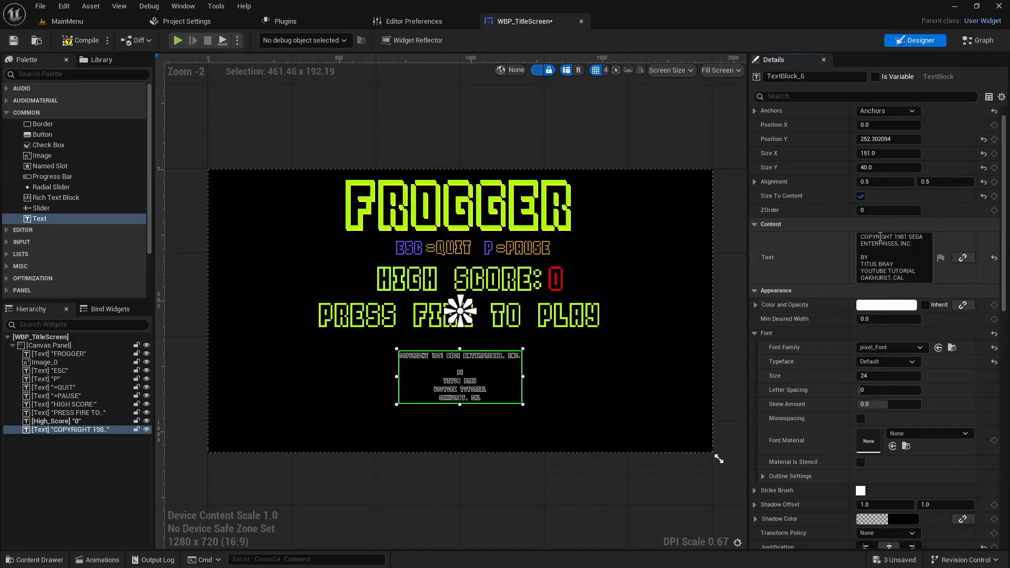
{"action": "left_click", "coordinate": [889, 376]}
{"action": "type", "text": "56"}
{"action": "key", "text": "Return"}
{"action": "type", "text": "40"}
{"action": "key", "text": "Return"}
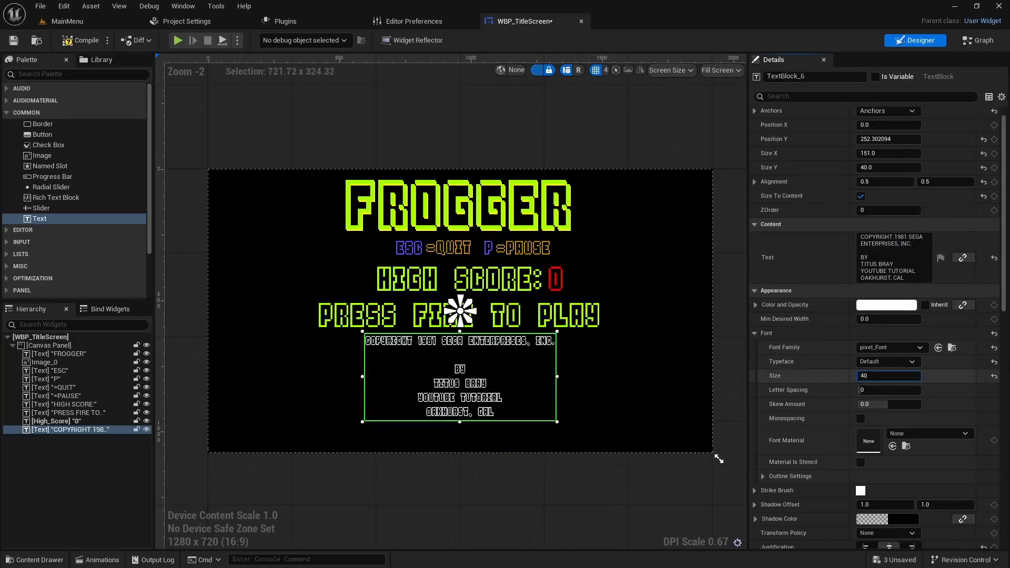
{"action": "type", "text": "48"}
{"action": "key", "text": "Return"}
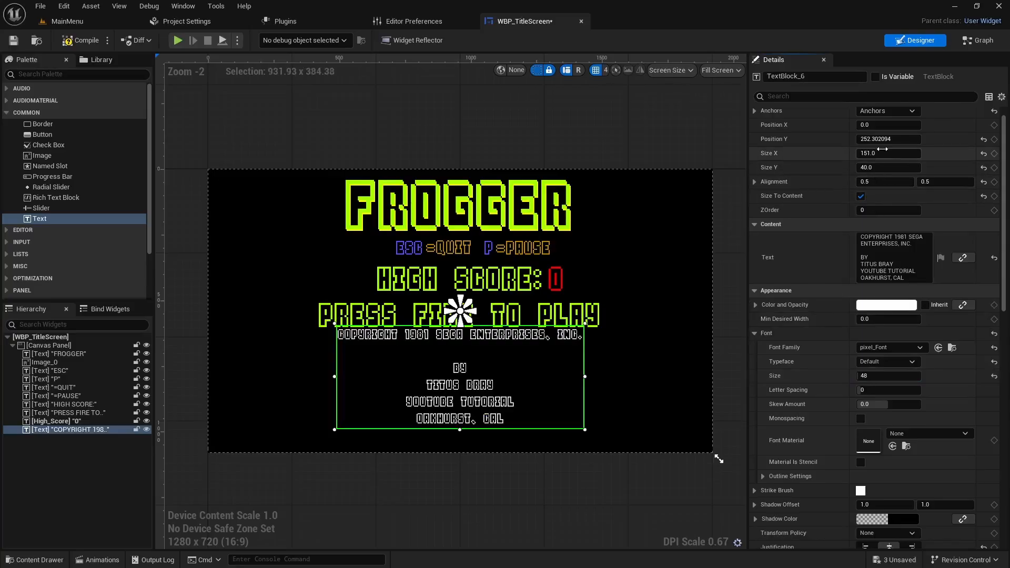
Lower the copyright text further below PRESS FIRE TO PLAY, to a Position Y of about 321
{"action": "left_click_drag", "start_coordinate": [889, 139], "coordinate": [884, 140]}
{"action": "left_click", "coordinate": [885, 140]}
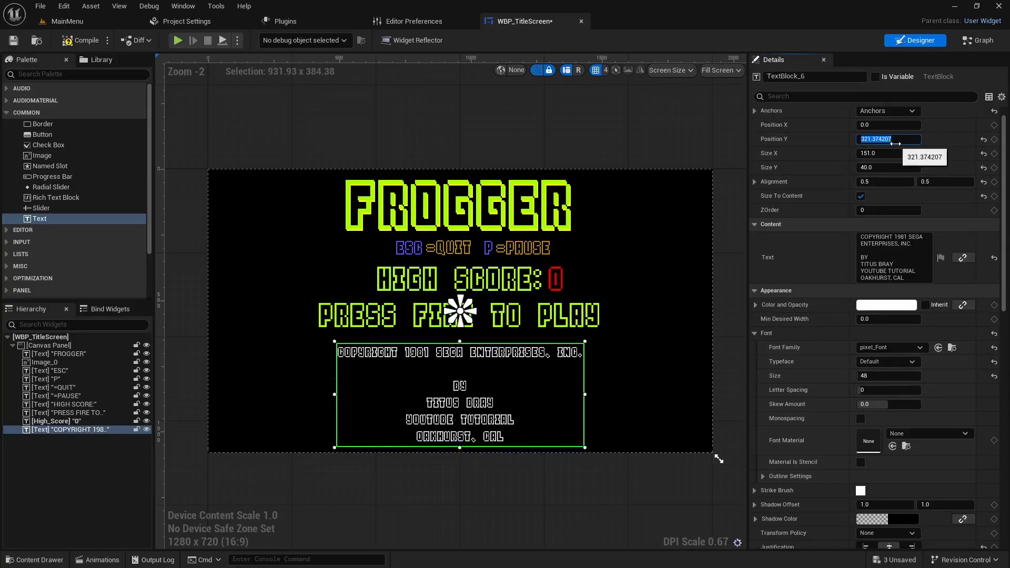
Round the copyright text's Position Y to exactly 321
{"action": "type", "text": "321"}
{"action": "key", "text": "Return"}
{"action": "key", "text": "Caps_Lock"}
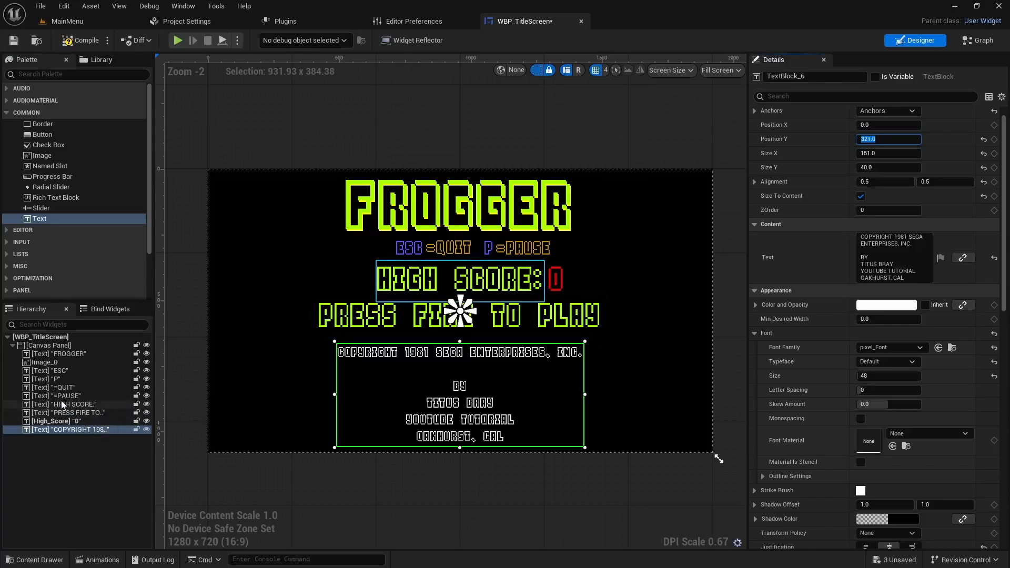
Add a custom event named Update High Score to the widget's event graph, below Event Tick
{"action": "left_click", "coordinate": [62, 422]}
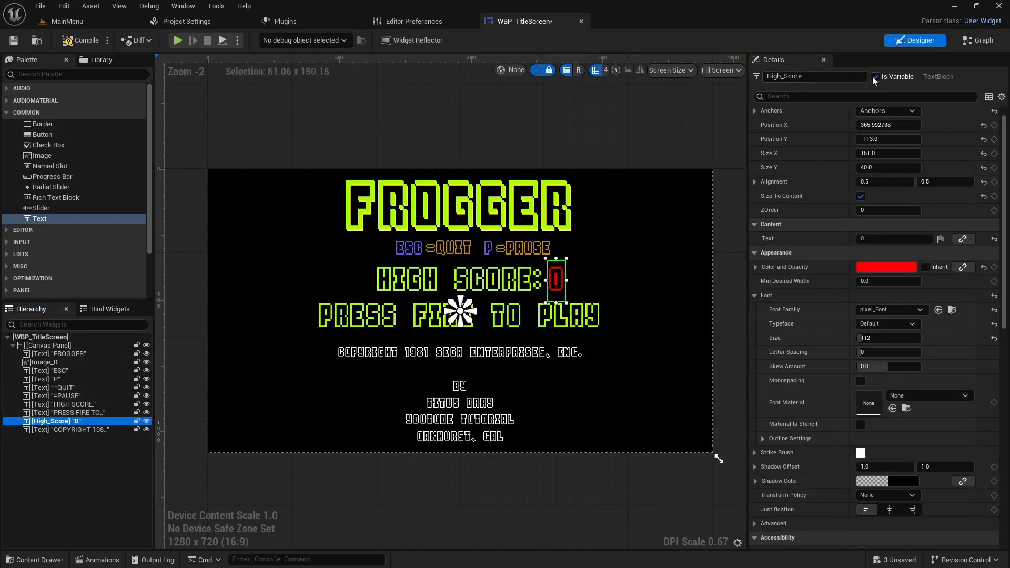
{"action": "left_click", "coordinate": [980, 42]}
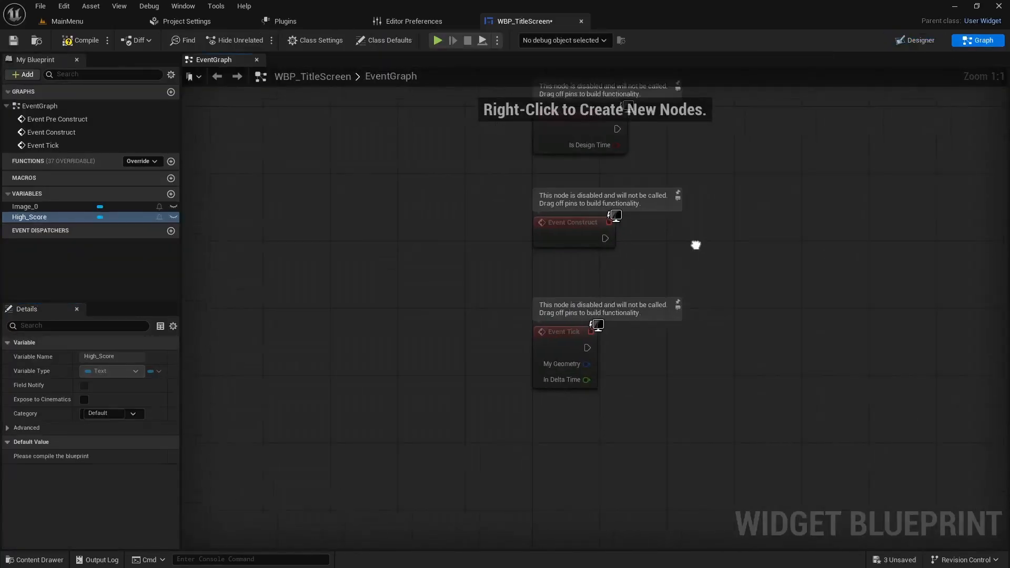
{"action": "right_click", "coordinate": [478, 359]}
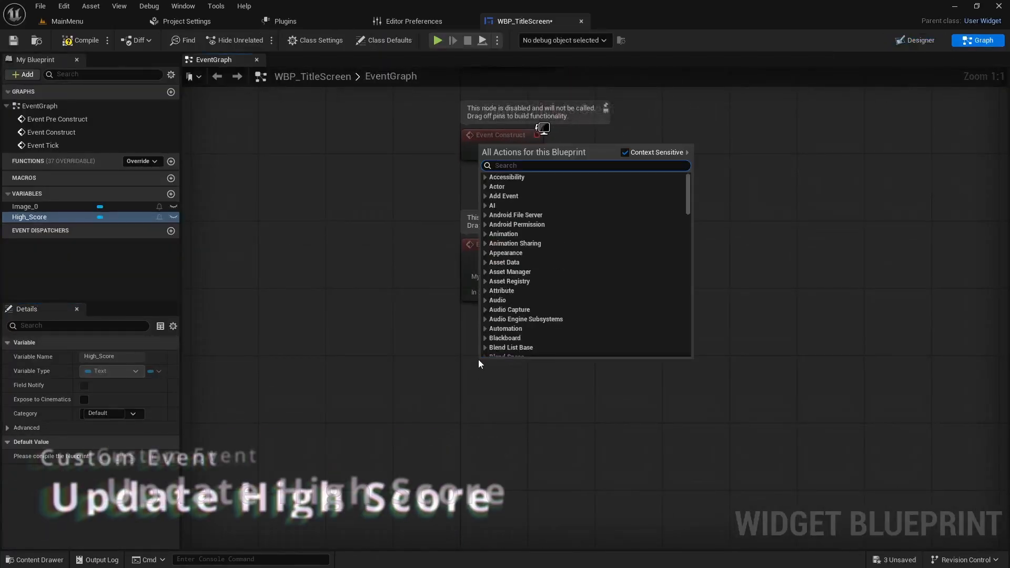
{"action": "type", "text": "custom"}
{"action": "key", "text": "Return"}
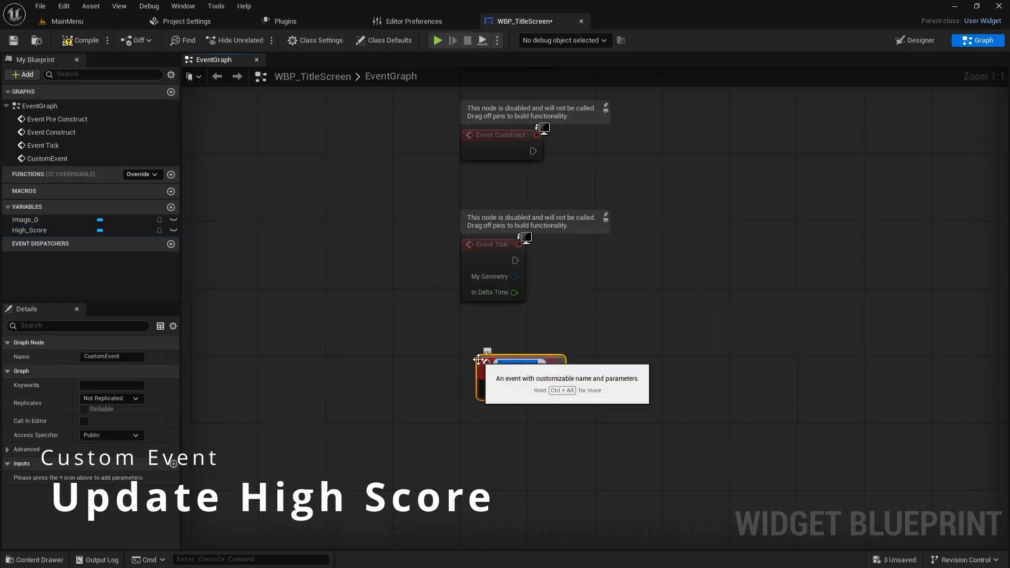
{"action": "type", "text": "Update High Score"}
{"action": "key", "text": "Return"}
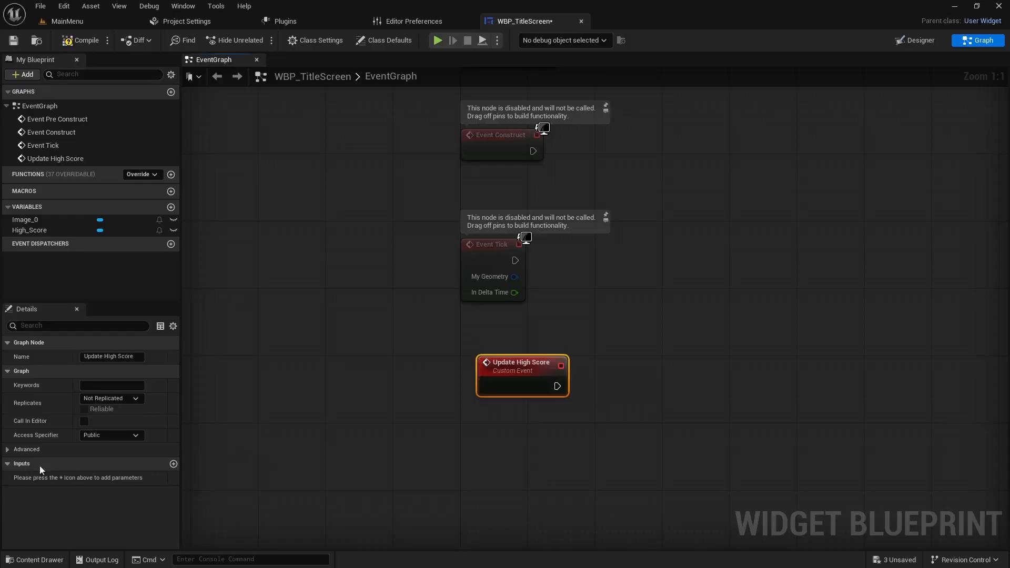
Give the Update High Score event a Float input named High_Score and compile the widget
{"action": "left_click", "coordinate": [173, 464]}
{"action": "left_click", "coordinate": [42, 477]}
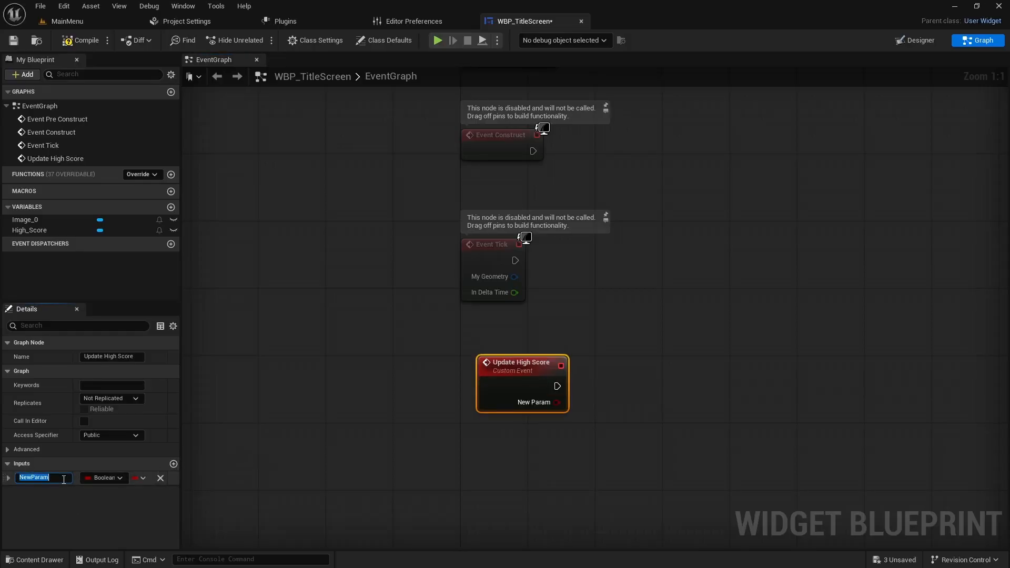
{"action": "type", "text": "High_Score"}
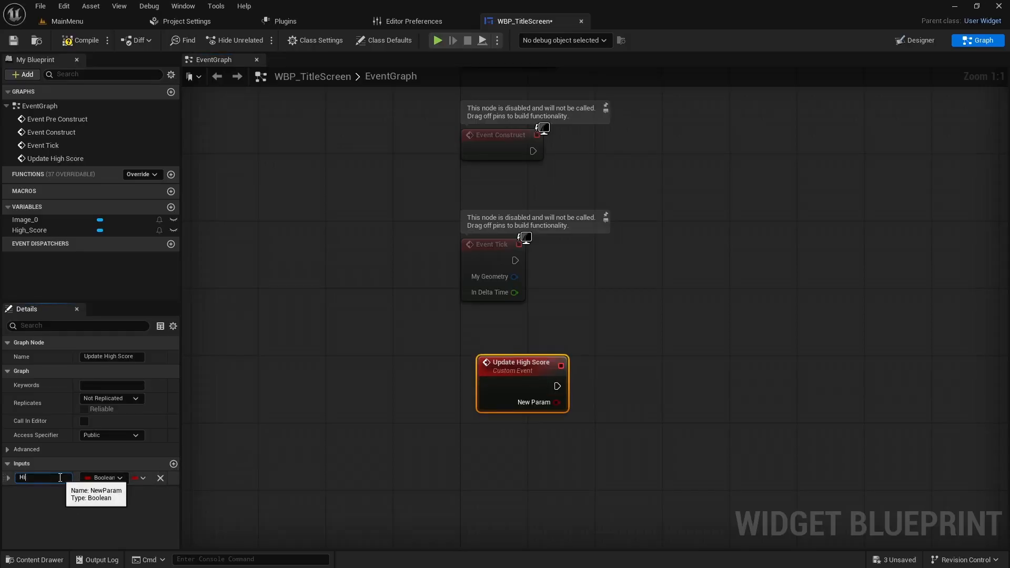
{"action": "key", "text": "Return"}
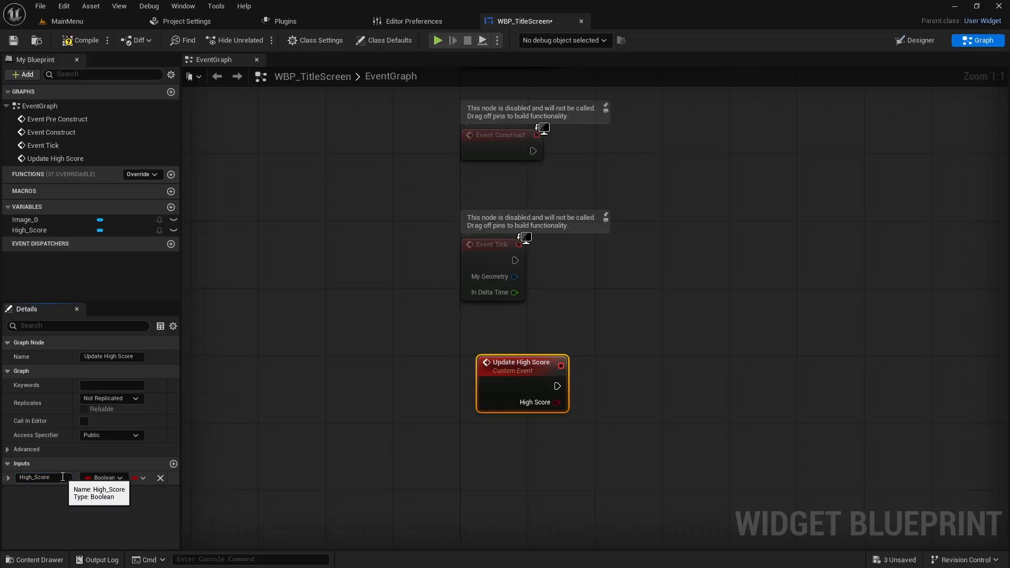
{"action": "left_click", "coordinate": [97, 478]}
{"action": "left_click", "coordinate": [121, 322]}
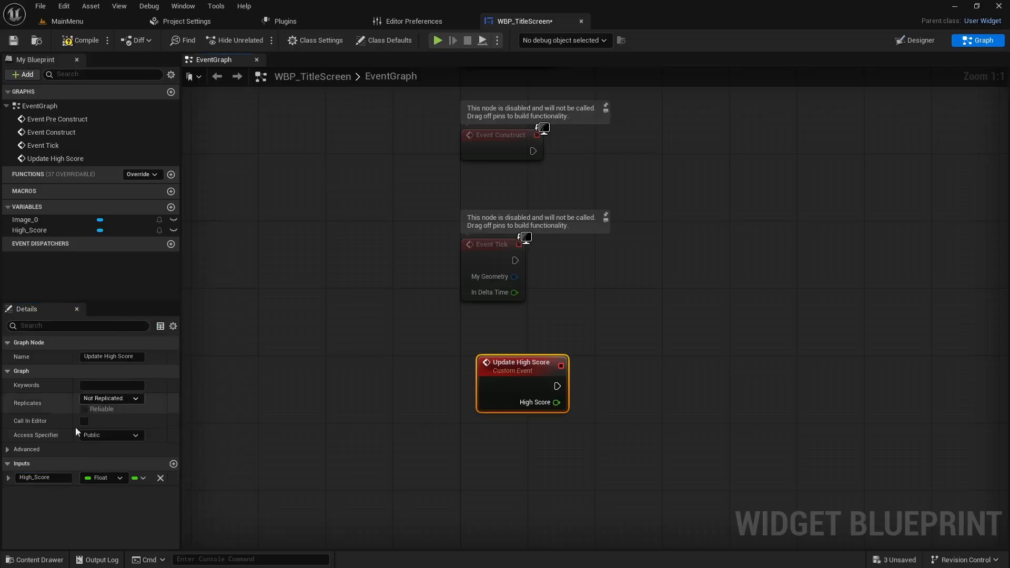
{"action": "left_click", "coordinate": [80, 40]}
Place a reference to the High_Score text beside the event and add a SetText (Text) node from it
{"action": "right_click_drag", "start_coordinate": [568, 425], "coordinate": [506, 410]}
{"action": "left_click_drag", "start_coordinate": [451, 351], "coordinate": [434, 361]}
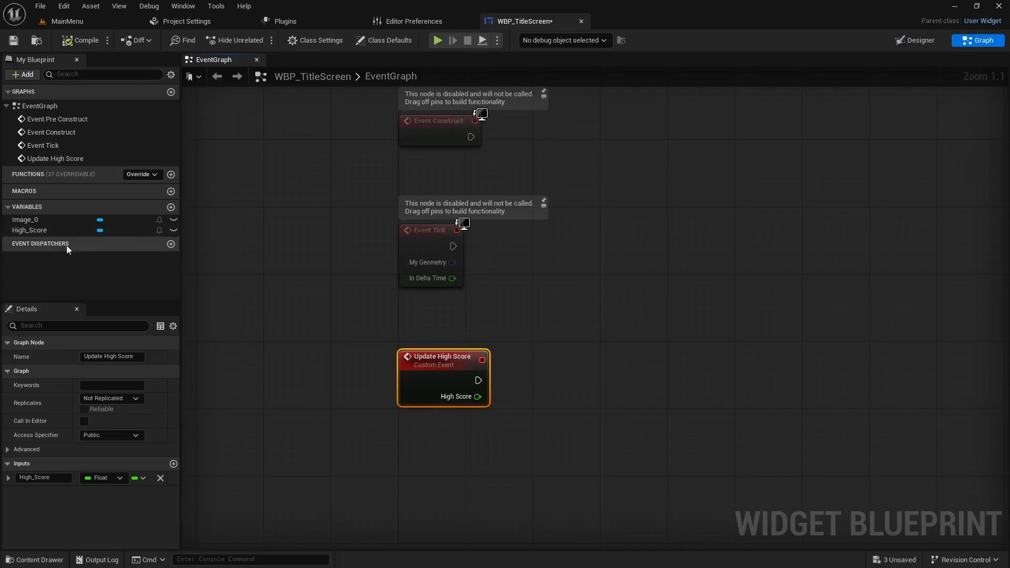
{"action": "left_click", "coordinate": [27, 230]}
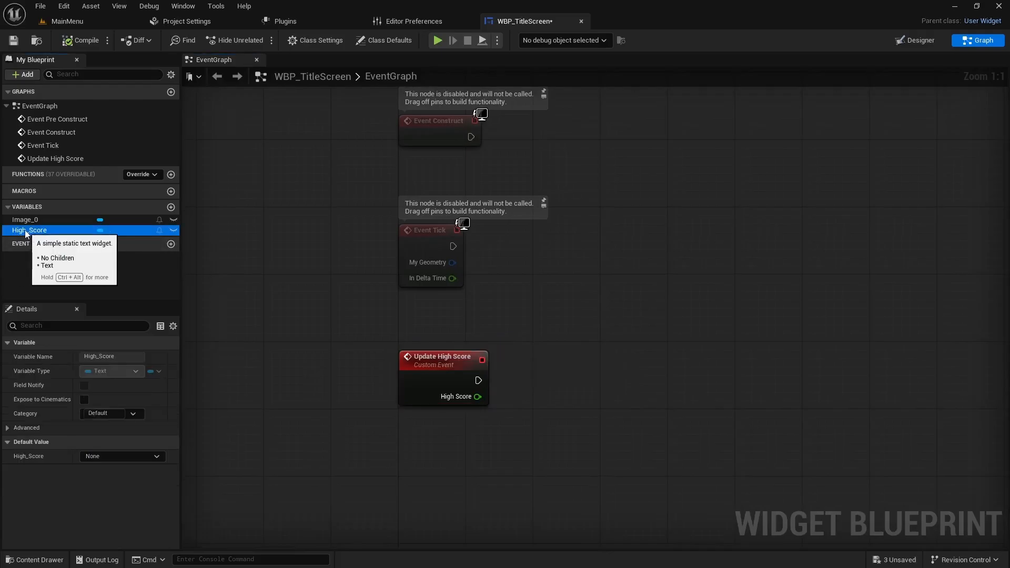
{"action": "left_click_drag", "start_coordinate": [25, 230], "coordinate": [621, 349]}
{"action": "type", "text": "set text"}
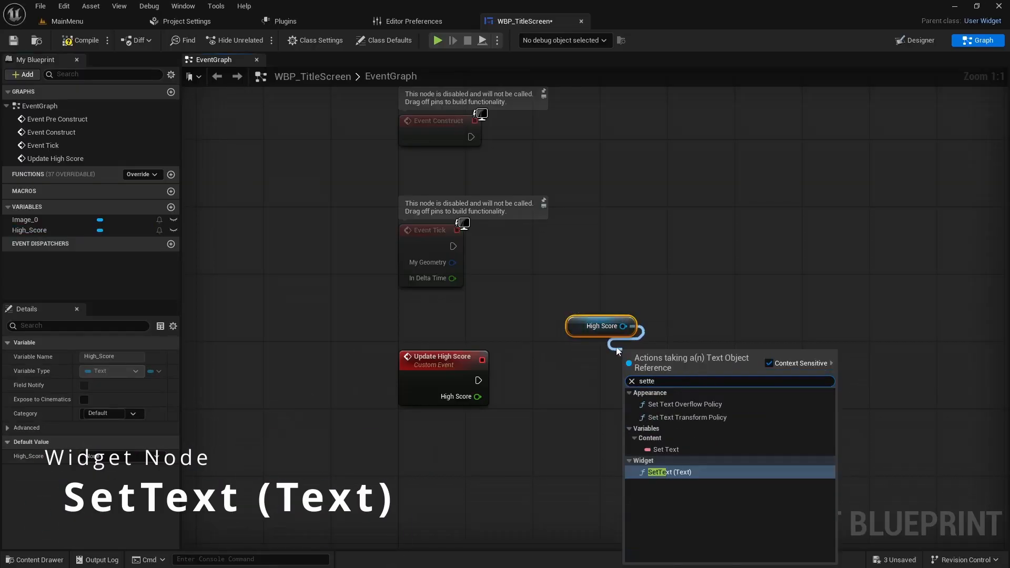
{"action": "left_click", "coordinate": [672, 475]}
Feed the event's High Score value into SetText's In Text through a To Text (Float) conversion placed beneath it
{"action": "left_click_drag", "start_coordinate": [663, 377], "coordinate": [620, 368]}
{"action": "left_click_drag", "start_coordinate": [480, 398], "coordinate": [585, 397]}
{"action": "left_click_drag", "start_coordinate": [535, 348], "coordinate": [626, 415]}
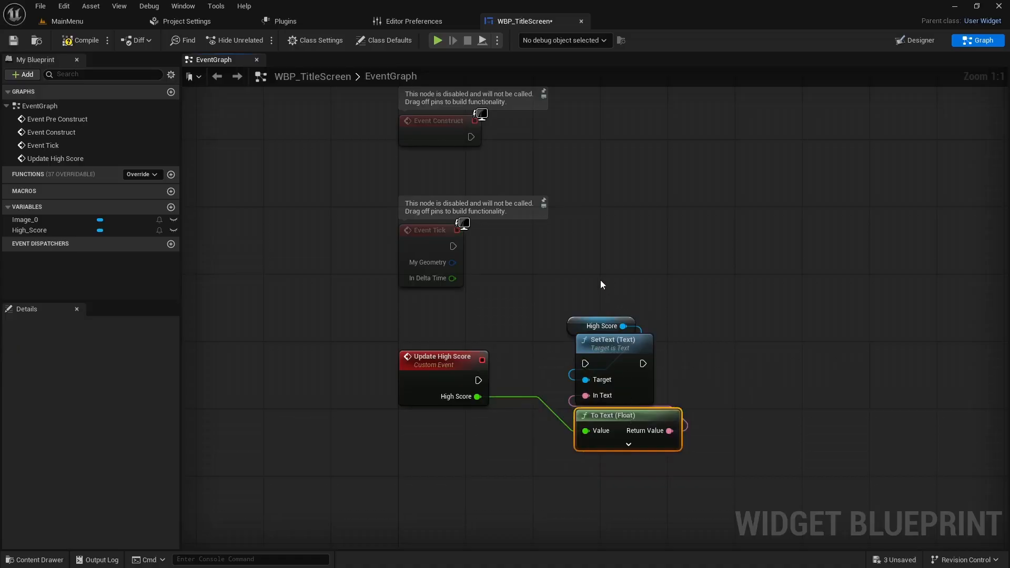
Move the High Score, SetText and To Text nodes closer to Update High Score, wire its execution into SetText and save
{"action": "left_click_drag", "start_coordinate": [601, 280], "coordinate": [624, 424]}
{"action": "left_click_drag", "start_coordinate": [621, 345], "coordinate": [597, 345]}
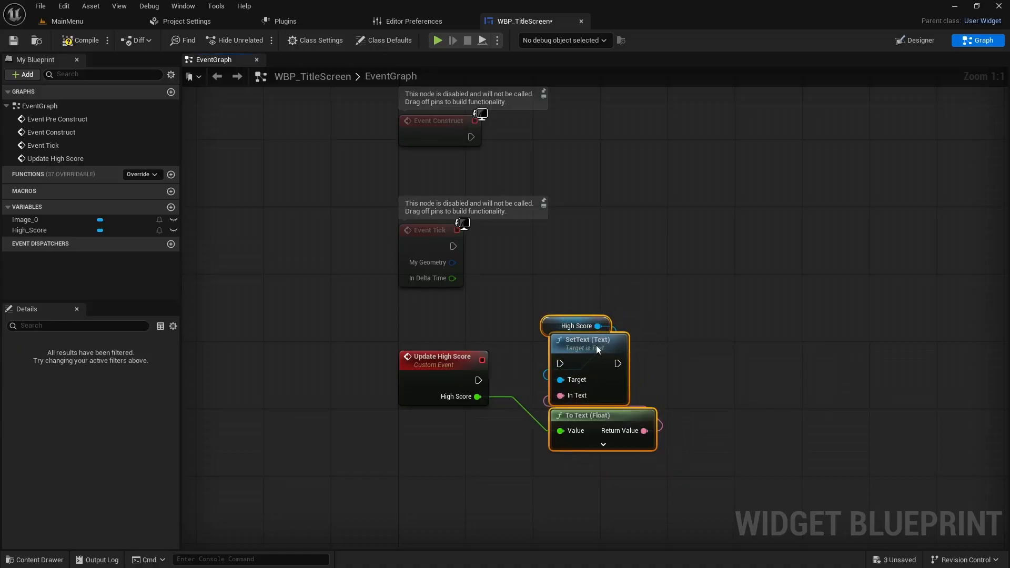
{"action": "left_click_drag", "start_coordinate": [478, 380], "coordinate": [561, 364]}
{"action": "left_click", "coordinate": [18, 40]}
{"action": "left_click_drag", "start_coordinate": [390, 451], "coordinate": [645, 342]}
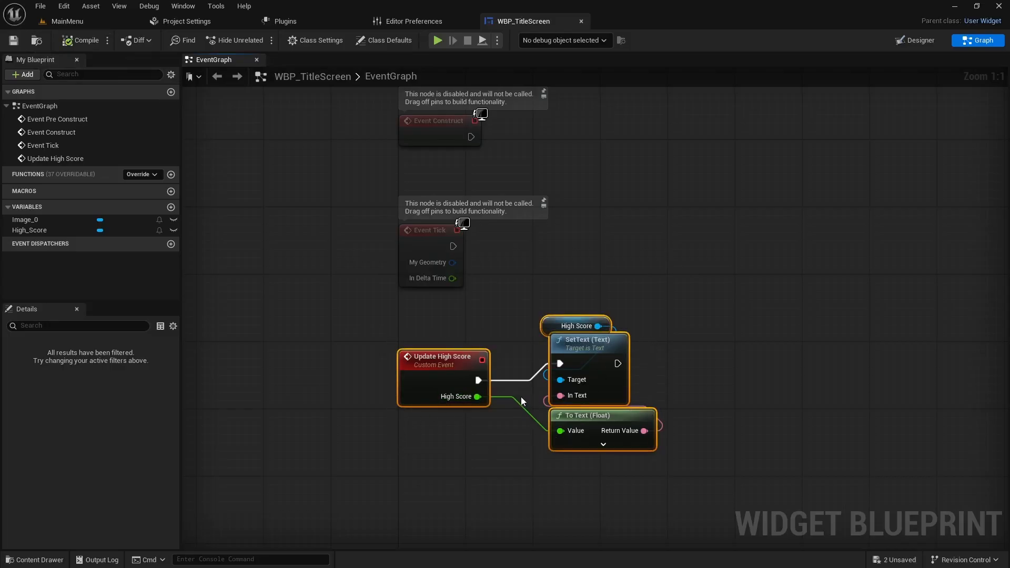
Create a new widget animation named FadeOut in the designer
{"action": "left_click", "coordinate": [929, 40]}
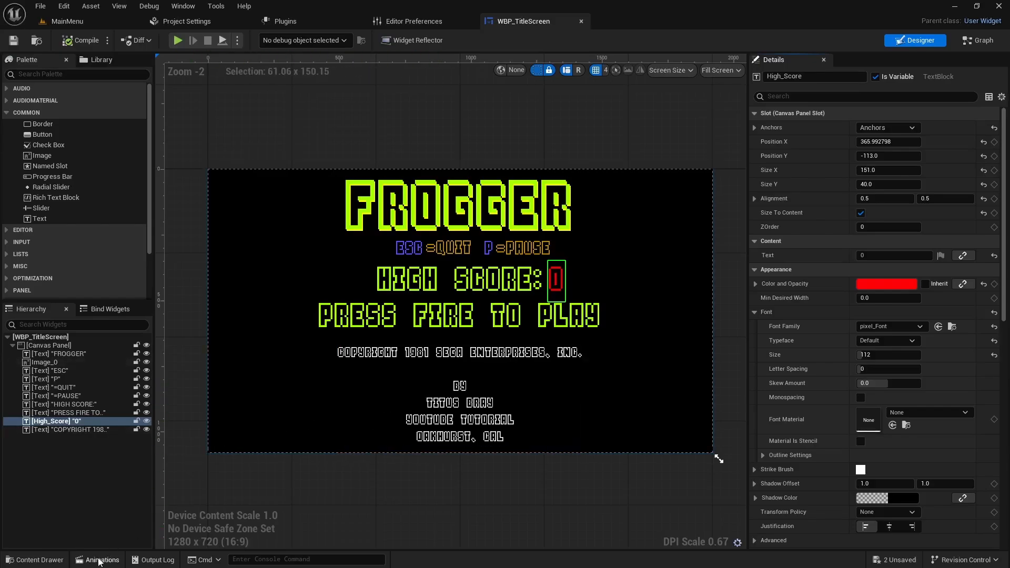
{"action": "left_click", "coordinate": [104, 561]}
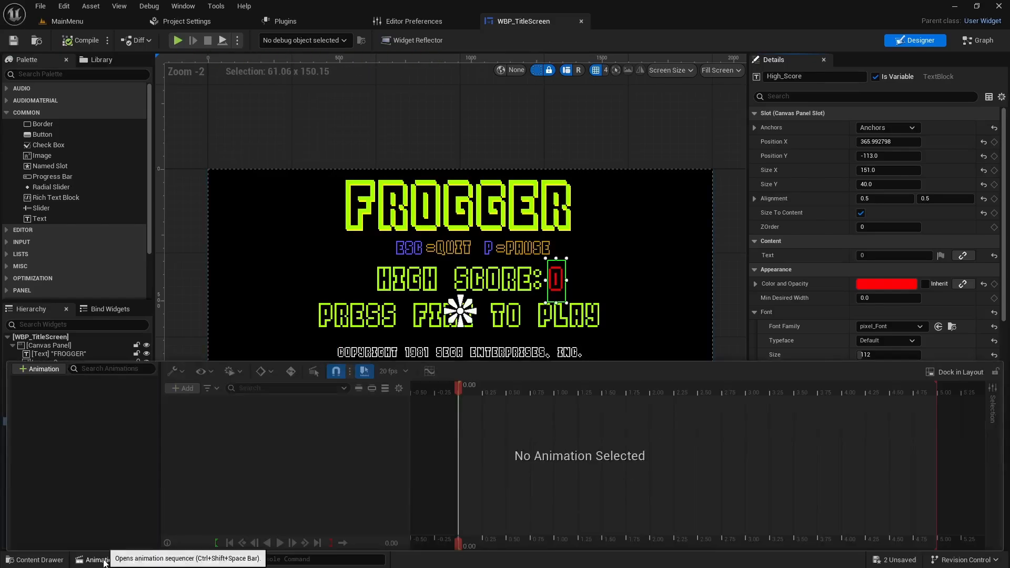
{"action": "left_click", "coordinate": [48, 370]}
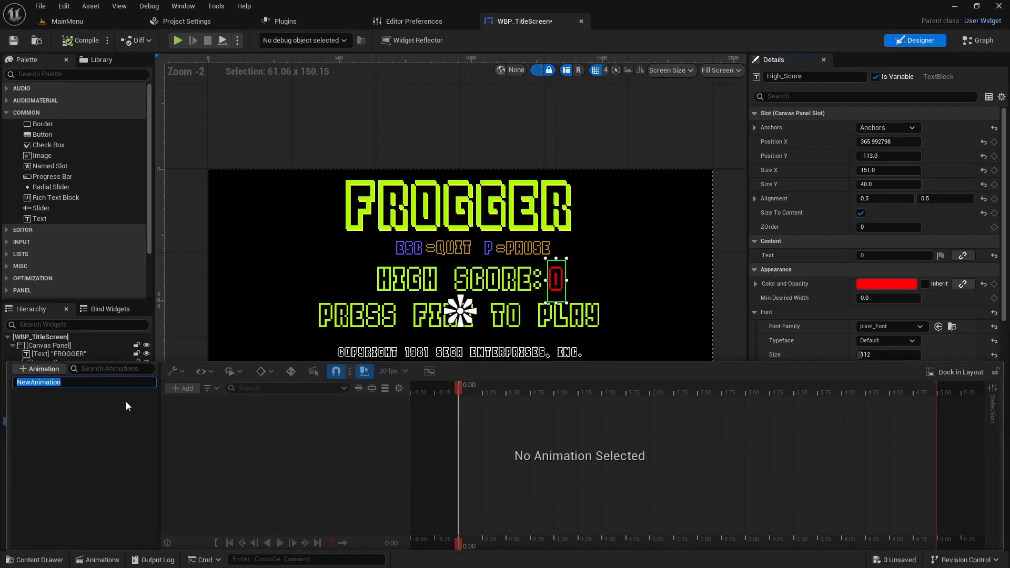
{"action": "type", "text": "FadeOut"}
{"action": "key", "text": "Return"}
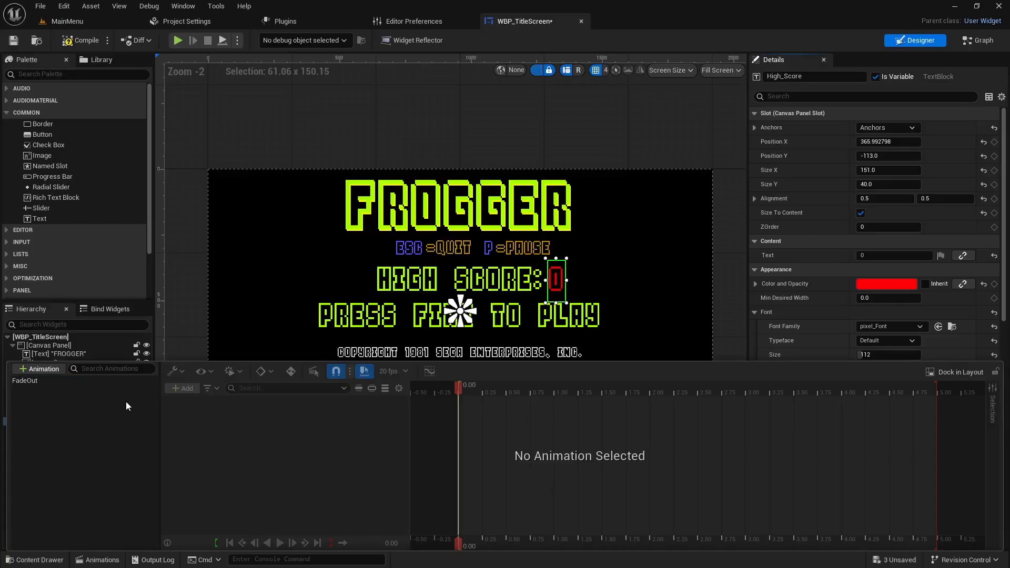
Add a track for the whole widget ([[This]]) to the FadeOut animation with a Render Opacity property track
{"action": "left_click", "coordinate": [31, 382]}
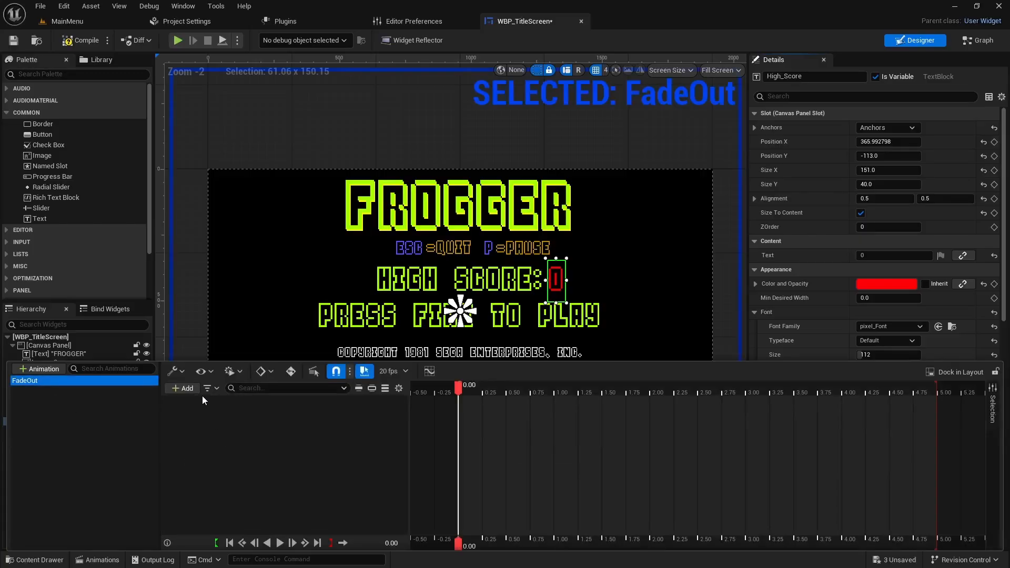
{"action": "left_click", "coordinate": [186, 389]}
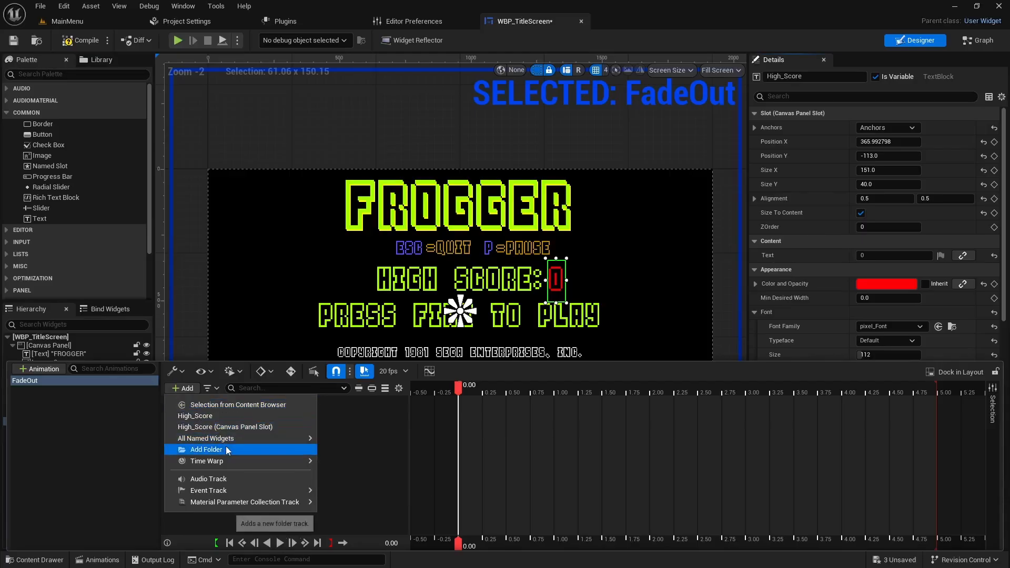
{"action": "mouse_move", "coordinate": [232, 441]}
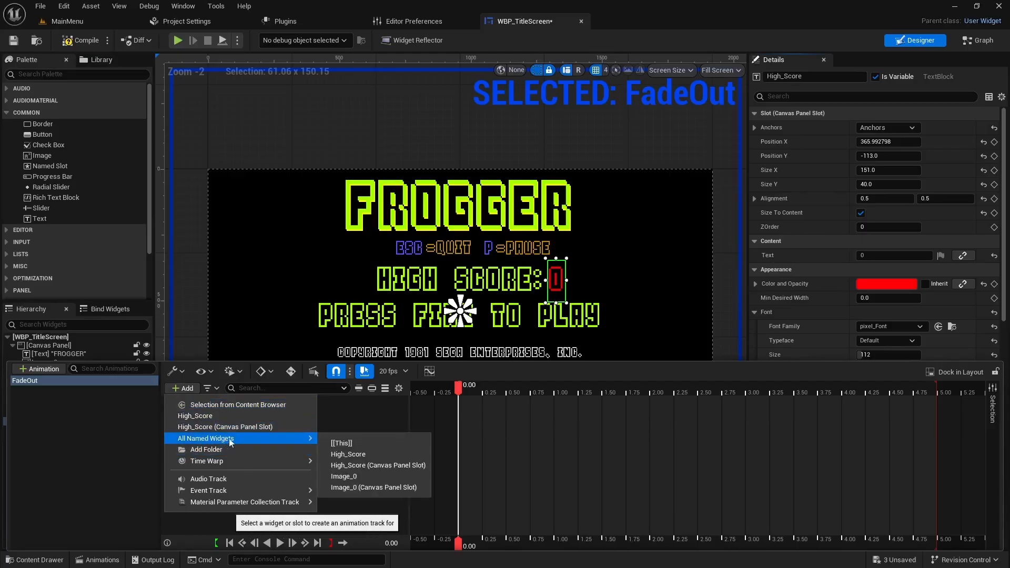
{"action": "left_click", "coordinate": [344, 444]}
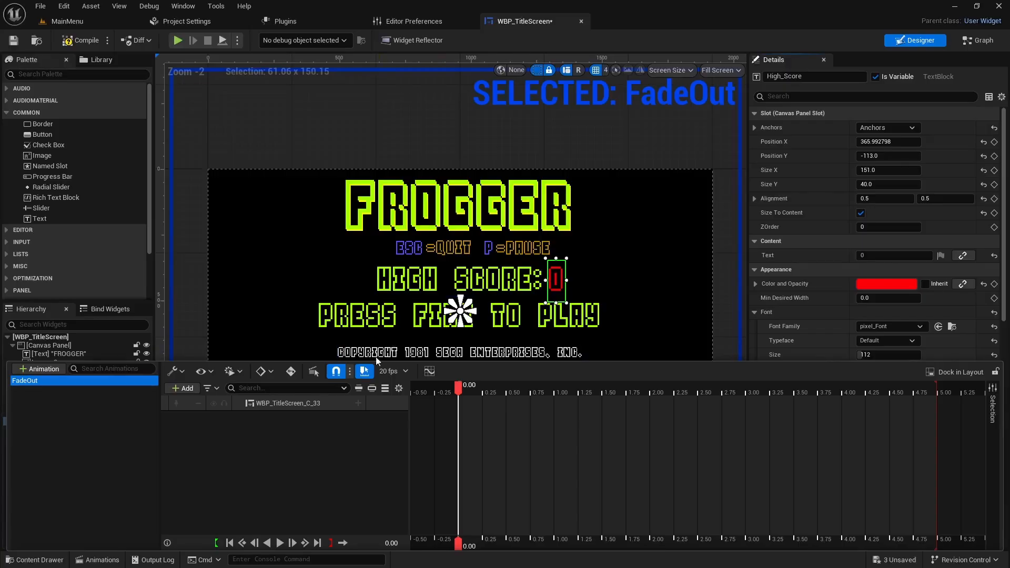
{"action": "left_click", "coordinate": [358, 403]}
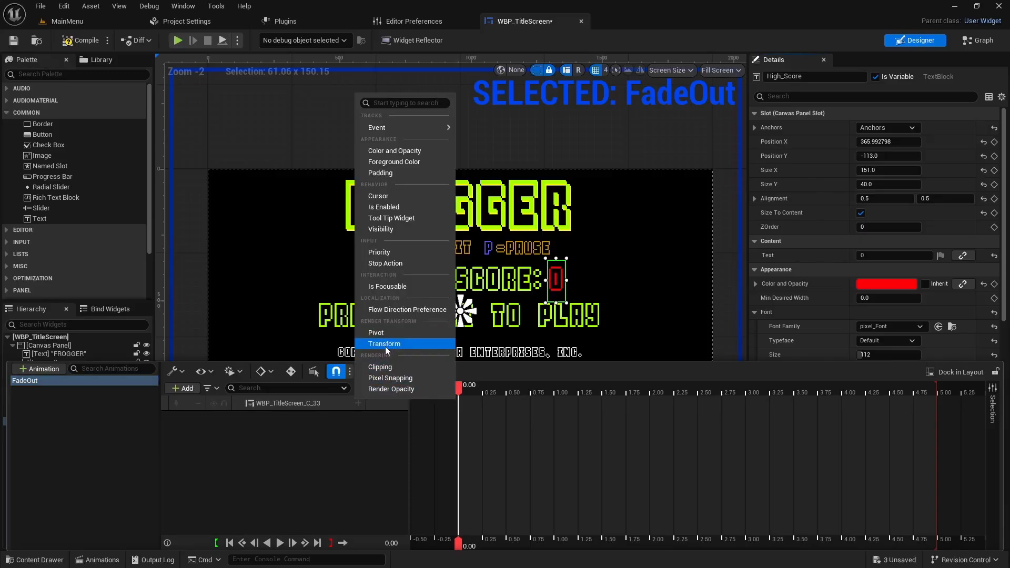
{"action": "left_click", "coordinate": [384, 389]}
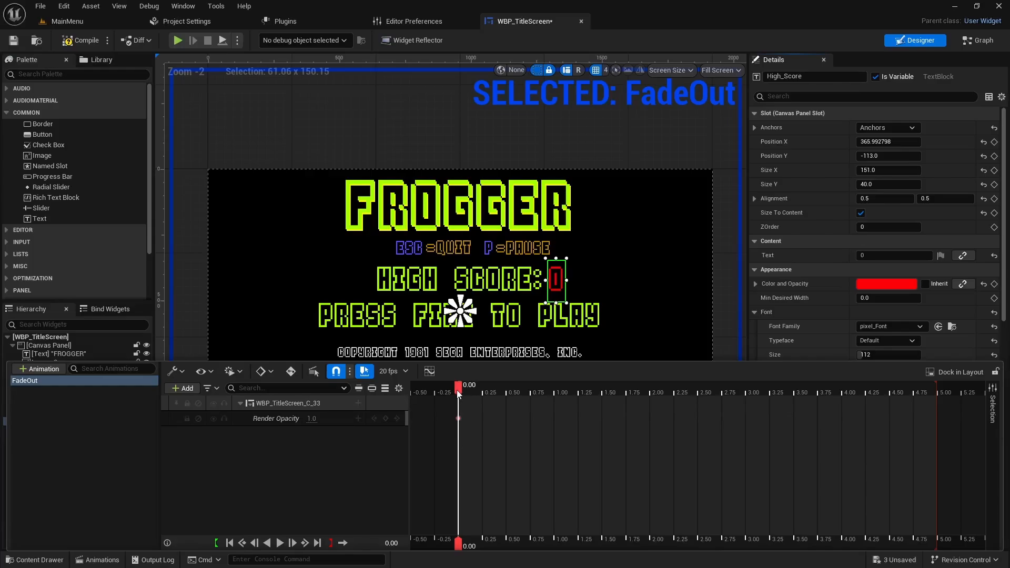
Key the Render Opacity at 0 at the 2.00 second mark of FadeOut, then compile and save the widget
{"action": "left_click_drag", "start_coordinate": [458, 393], "coordinate": [649, 396]}
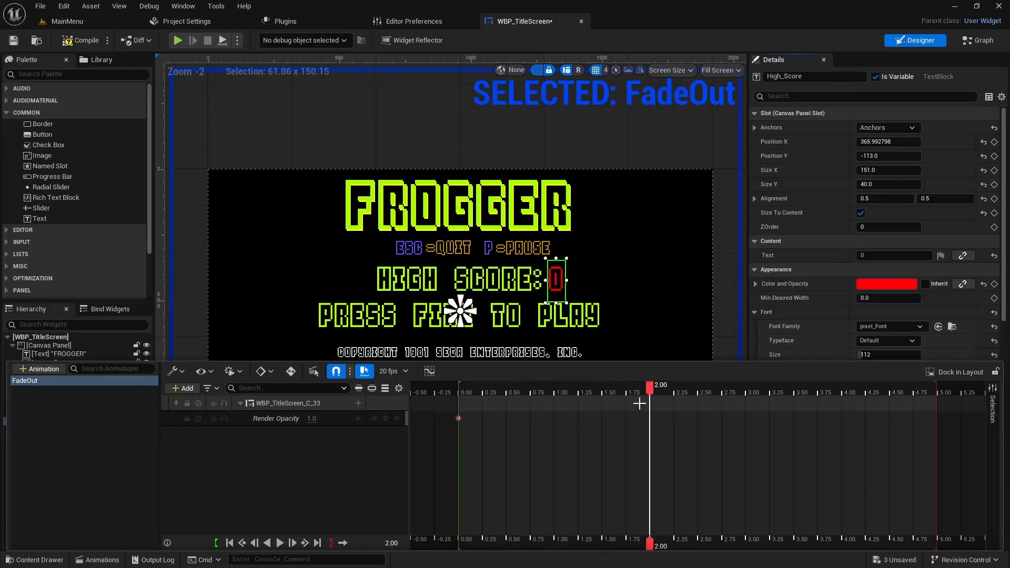
{"action": "left_click", "coordinate": [312, 419]}
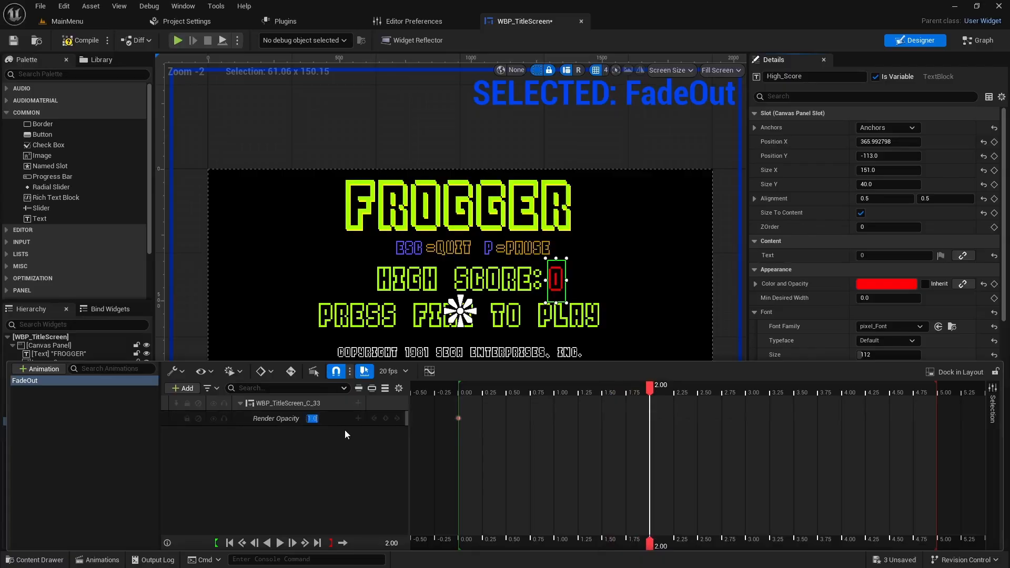
{"action": "type", "text": "0"}
{"action": "key", "text": "Return"}
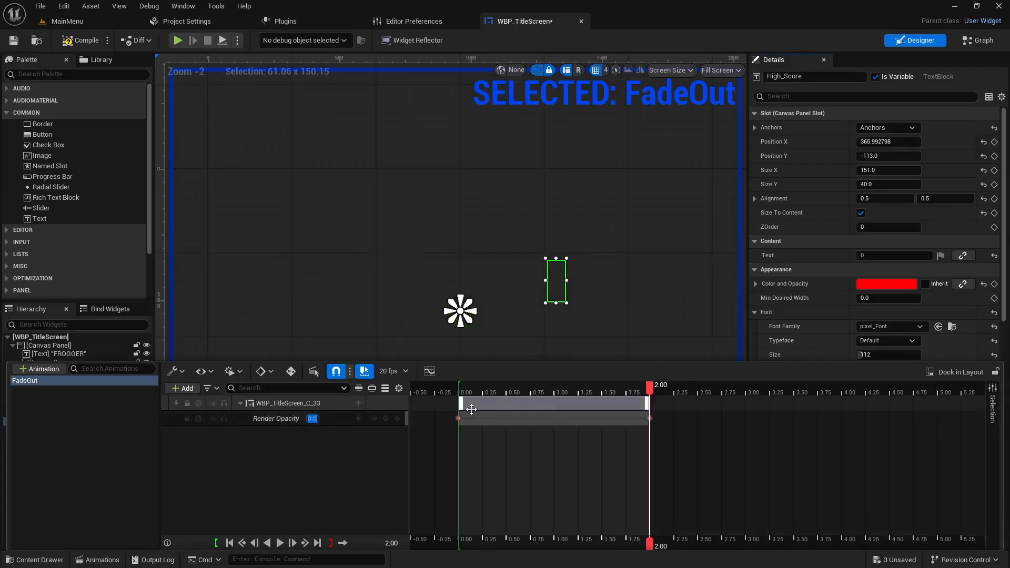
{"action": "mouse_move", "coordinate": [649, 390]}
{"action": "left_mouse_down"}
{"action": "mouse_move", "coordinate": [460, 389]}
{"action": "mouse_move", "coordinate": [649, 402]}
{"action": "left_mouse_up"}
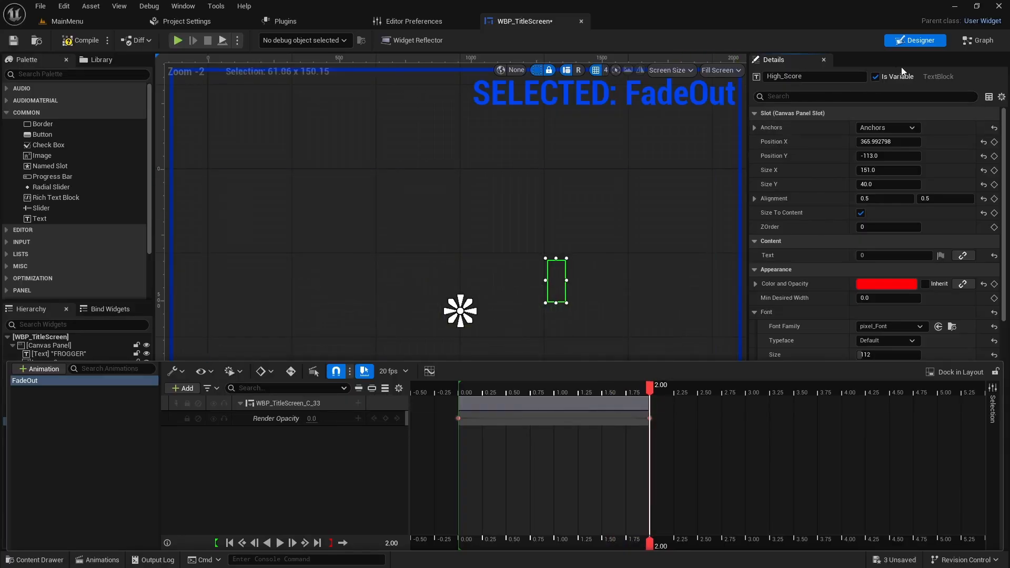
{"action": "left_click", "coordinate": [83, 45]}
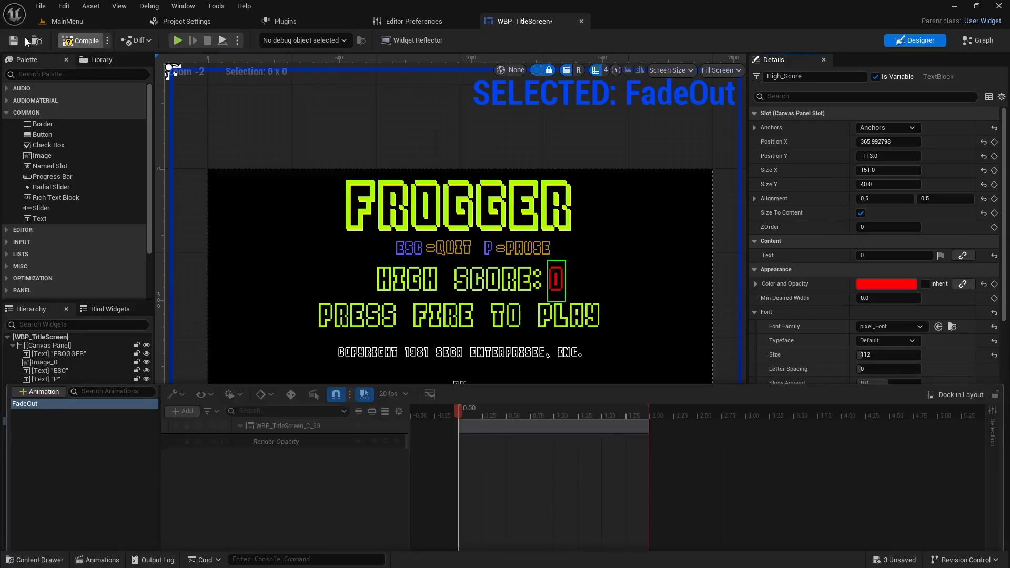
{"action": "left_click", "coordinate": [14, 41]}
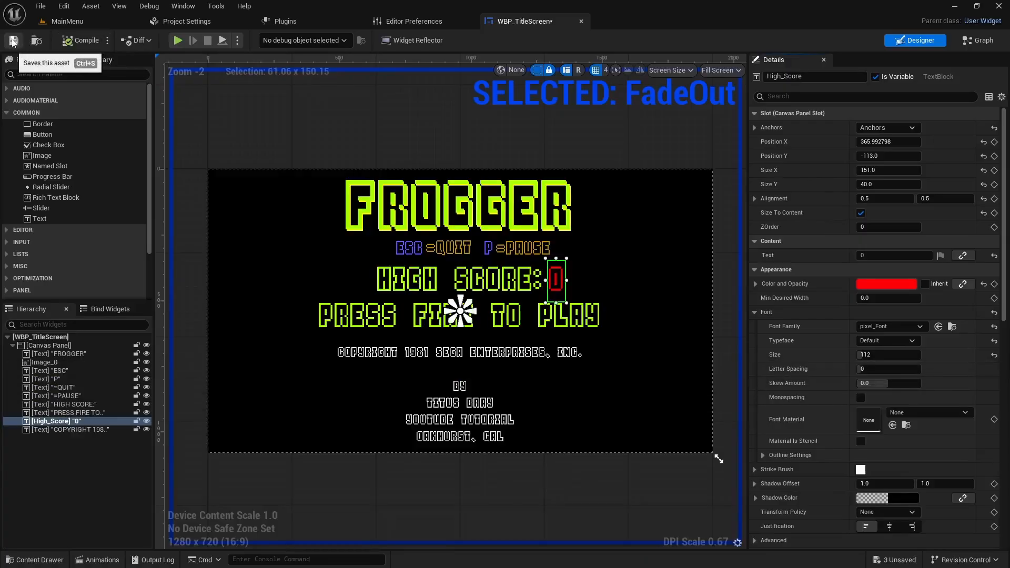
Add a custom event named PlayFadeOut to the widget's event graph, placed below the Update High Score event
{"action": "left_click", "coordinate": [975, 42]}
{"action": "right_click_drag", "start_coordinate": [558, 390], "coordinate": [553, 253]}
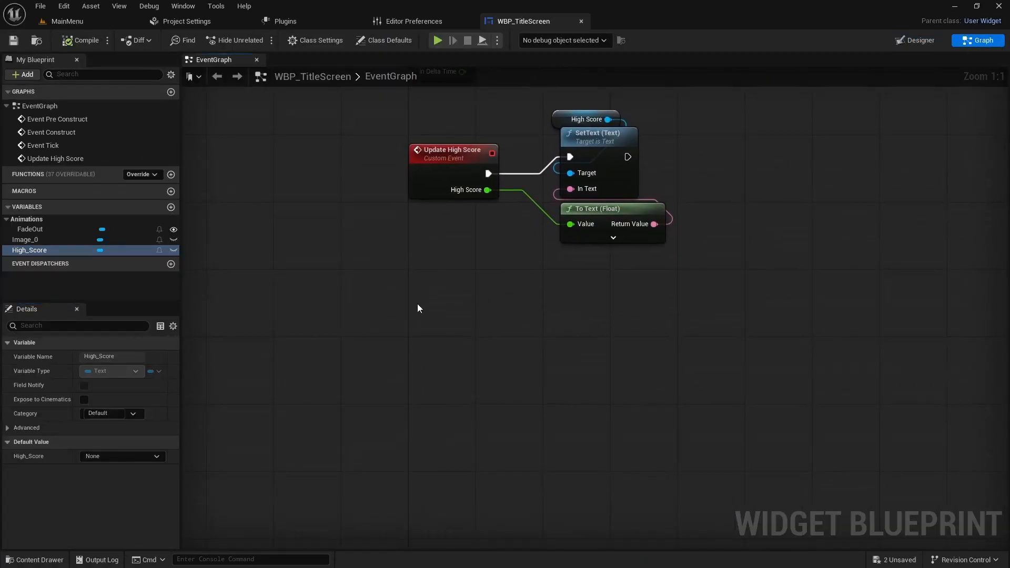
{"action": "right_click", "coordinate": [424, 318]}
{"action": "type", "text": "custo"}
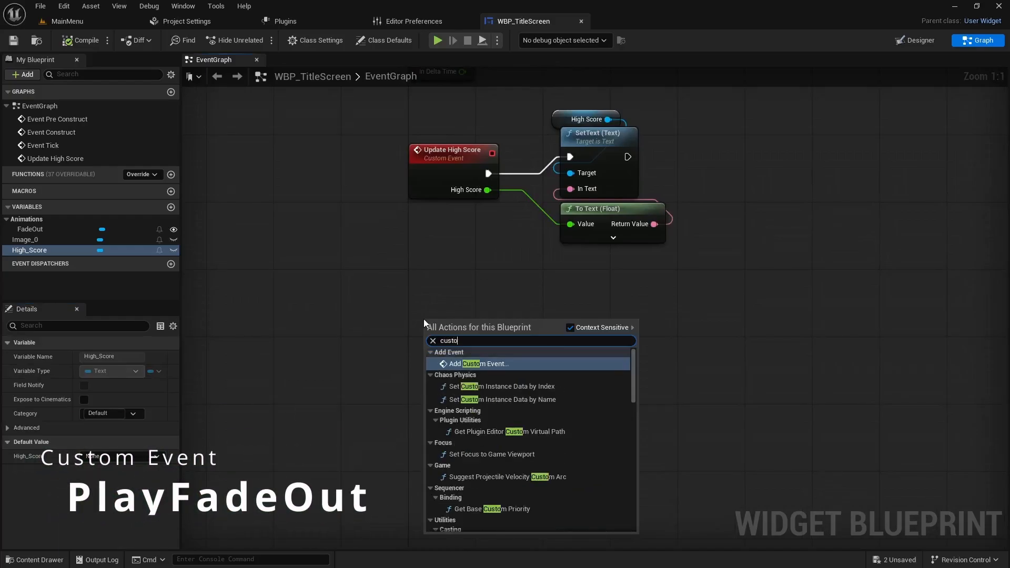
{"action": "key", "text": "Return"}
{"action": "type", "text": "Play"}
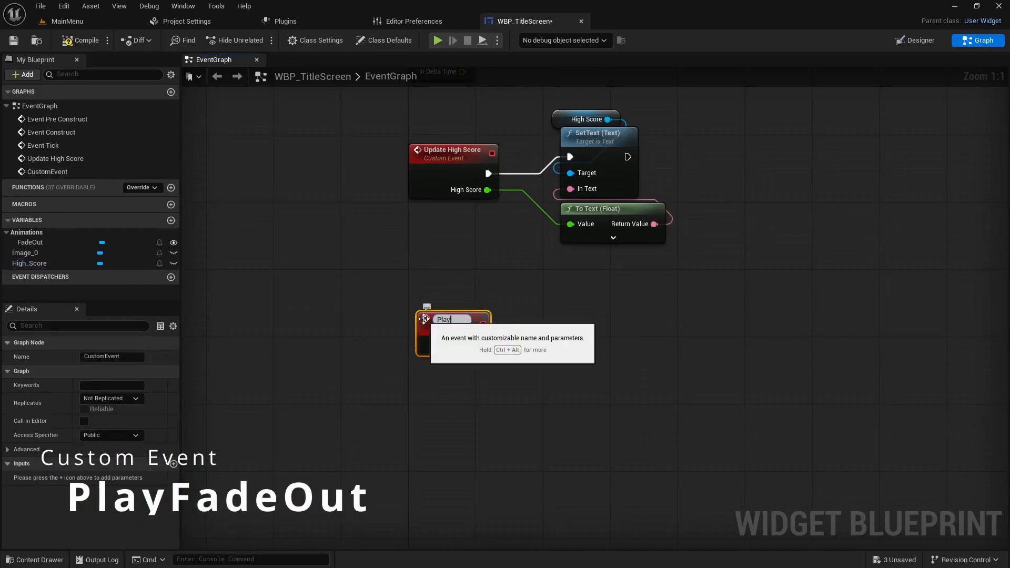
{"action": "type", "text": "Ani"}
{"action": "key", "text": "ctrl+z"}
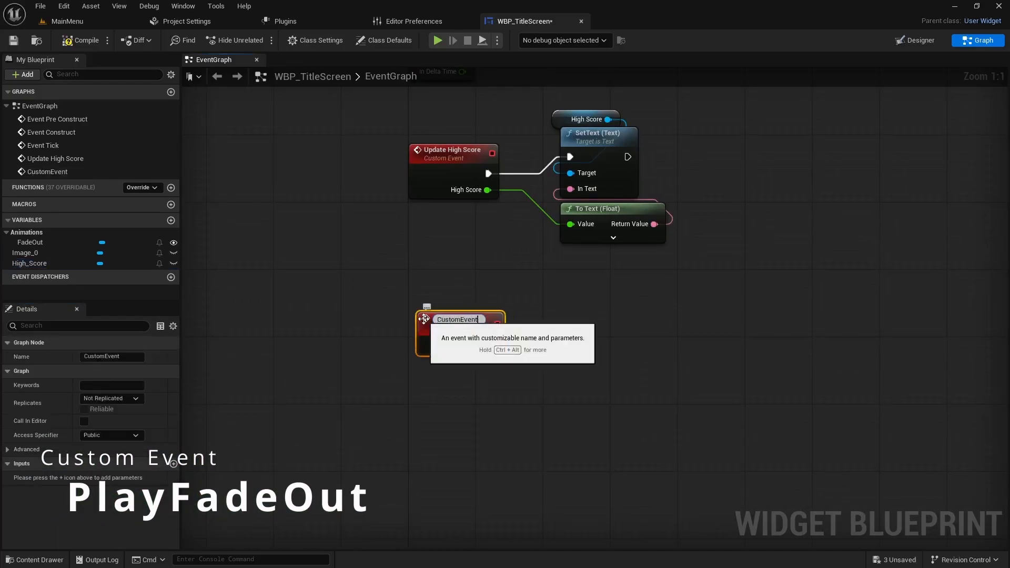
{"action": "key", "text": "BackSpace"}
{"action": "key", "text": "BackSpace"}
{"action": "key", "text": "BackSpace"}
{"action": "key", "text": "BackSpace"}
{"action": "key", "text": "BackSpace"}
{"action": "key", "text": "BackSpace"}
{"action": "key", "text": "BackSpace"}
{"action": "key", "text": "BackSpace"}
{"action": "key", "text": "BackSpace"}
{"action": "key", "text": "BackSpace"}
{"action": "type", "text": "PlayFadeOut"}
{"action": "key", "text": "Return"}
{"action": "left_click_drag", "start_coordinate": [424, 319], "coordinate": [429, 351]}
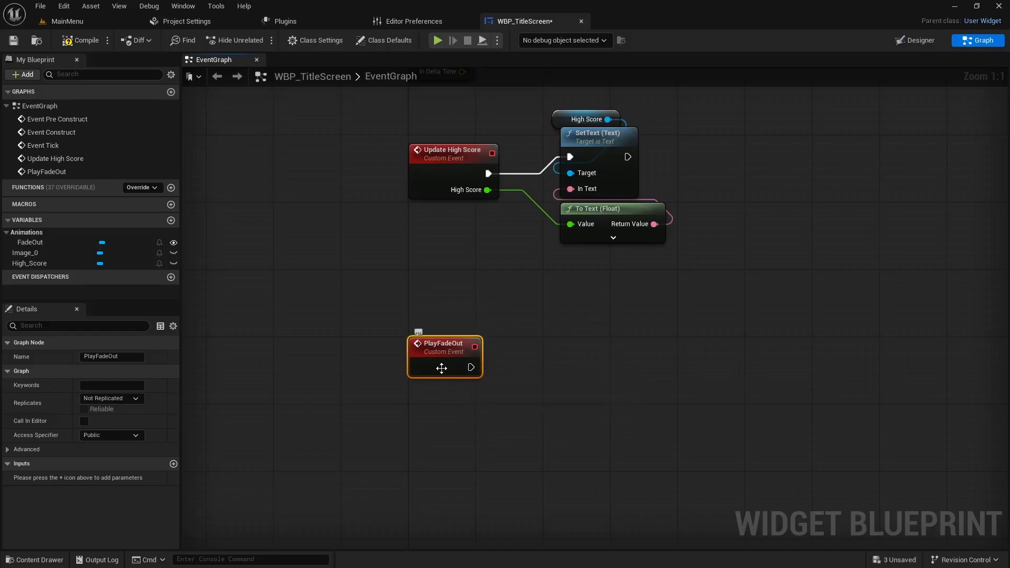
Add a Play Animation node fed by the FadeOut animation reference and wire PlayFadeOut's execution into it
{"action": "left_click_drag", "start_coordinate": [40, 242], "coordinate": [577, 343]}
{"action": "left_click", "coordinate": [571, 335]}
{"action": "type", "text": "play animation"}
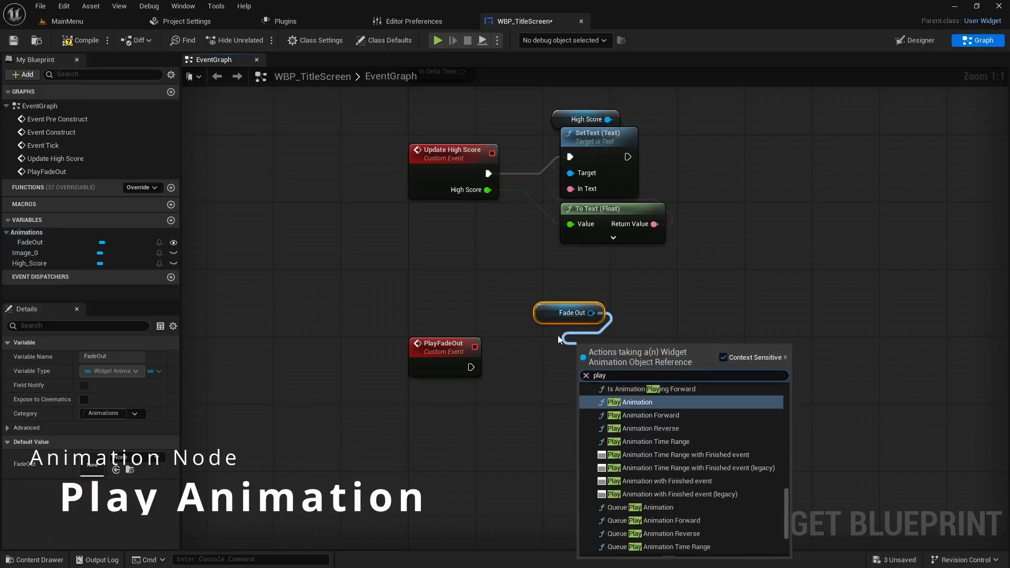
{"action": "key", "text": "Return"}
{"action": "left_click_drag", "start_coordinate": [594, 348], "coordinate": [560, 330]}
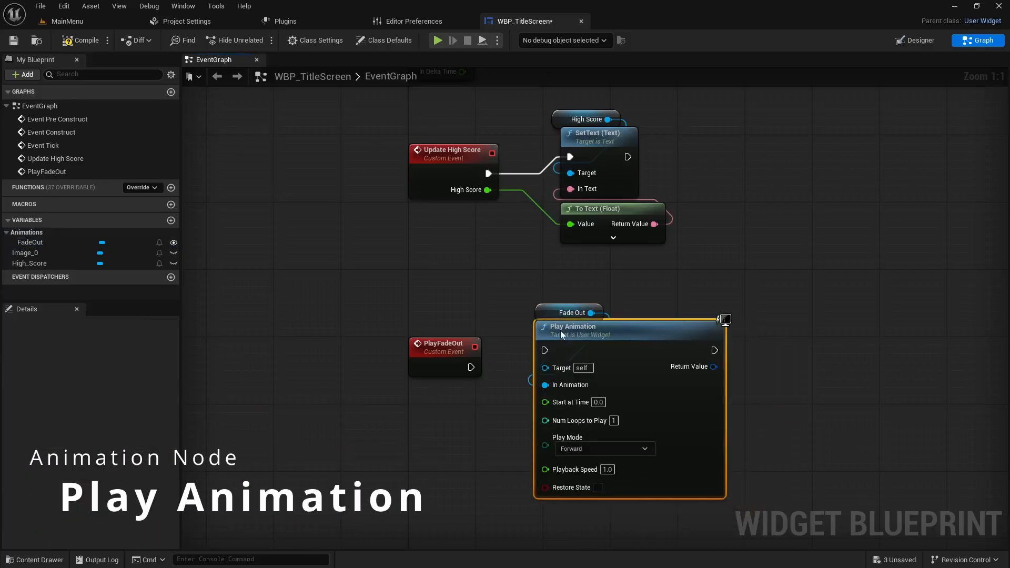
{"action": "left_click_drag", "start_coordinate": [472, 367], "coordinate": [545, 351]}
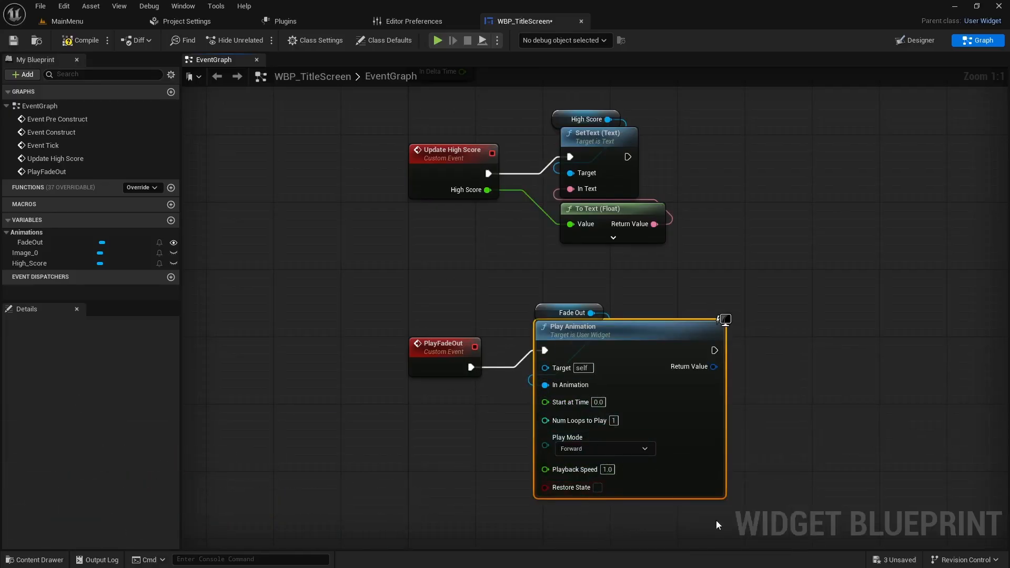
Add a Delay node with a duration of 2.0 after the Play Animation node
{"action": "right_click_drag", "start_coordinate": [746, 455], "coordinate": [609, 433]}
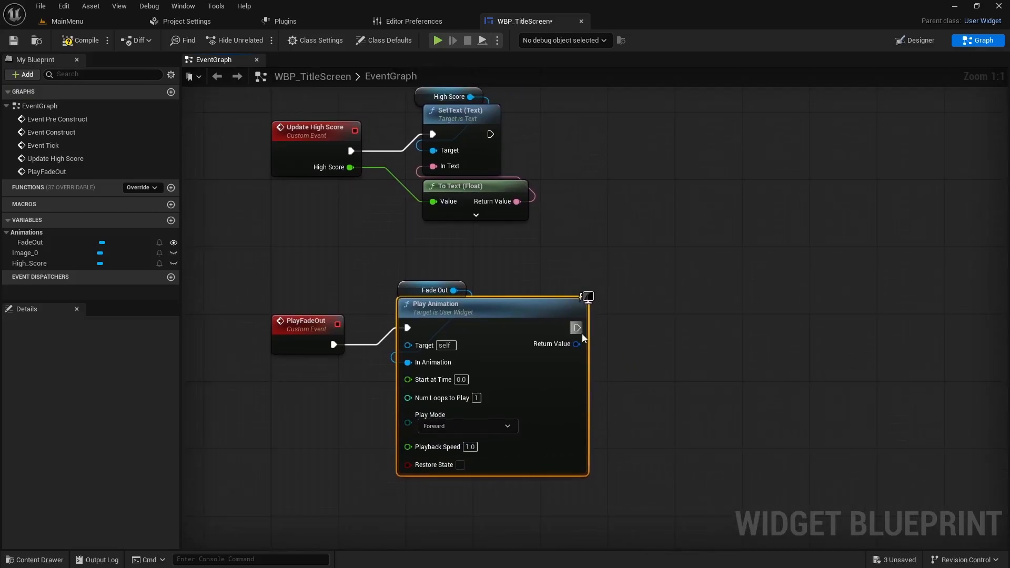
{"action": "left_click_drag", "start_coordinate": [577, 328], "coordinate": [638, 345]}
{"action": "type", "text": "de"}
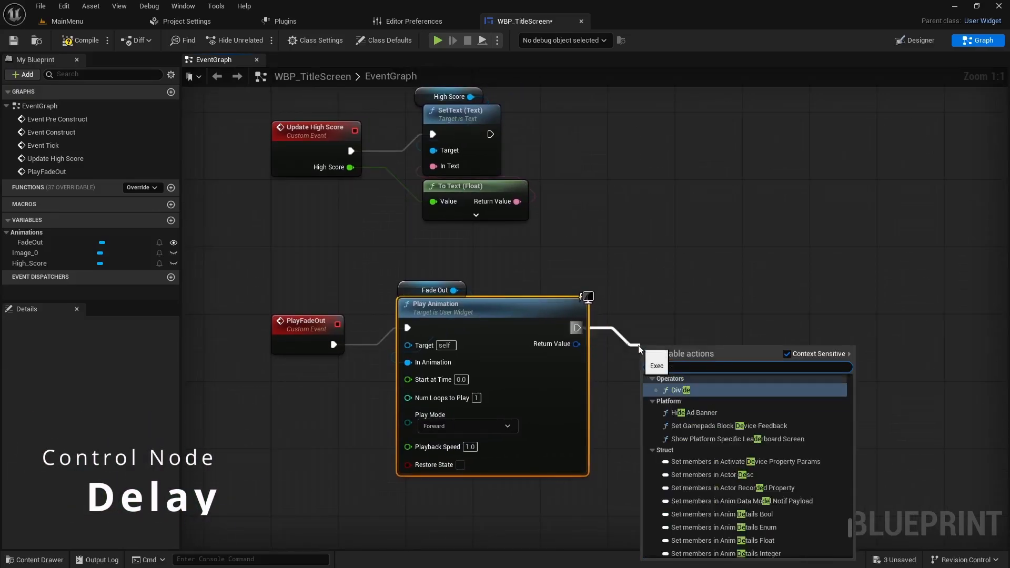
{"action": "type", "text": "lay"}
{"action": "key", "text": "Return"}
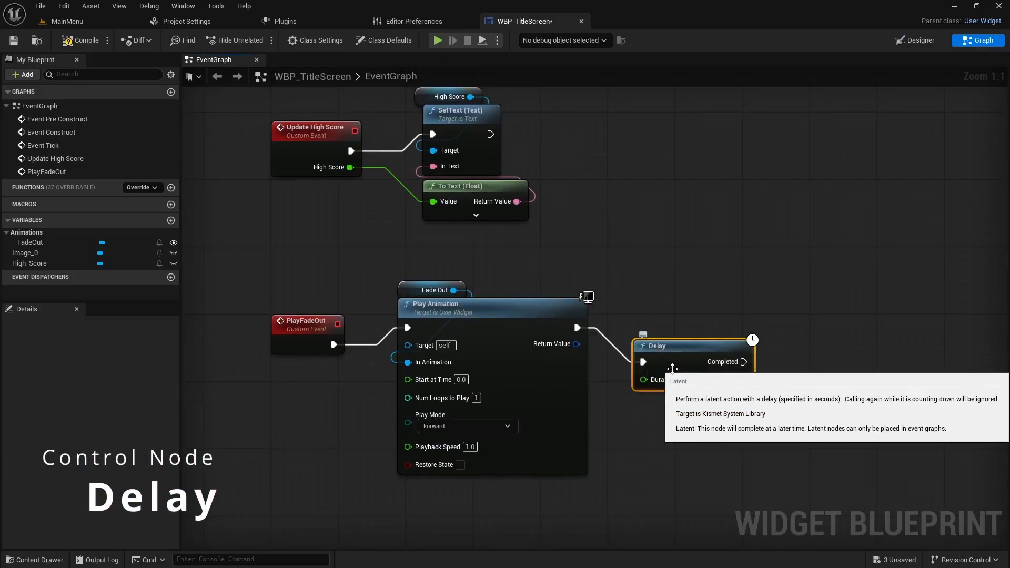
{"action": "left_click", "coordinate": [685, 379]}
{"action": "type", "text": "2"}
{"action": "key", "text": "Return"}
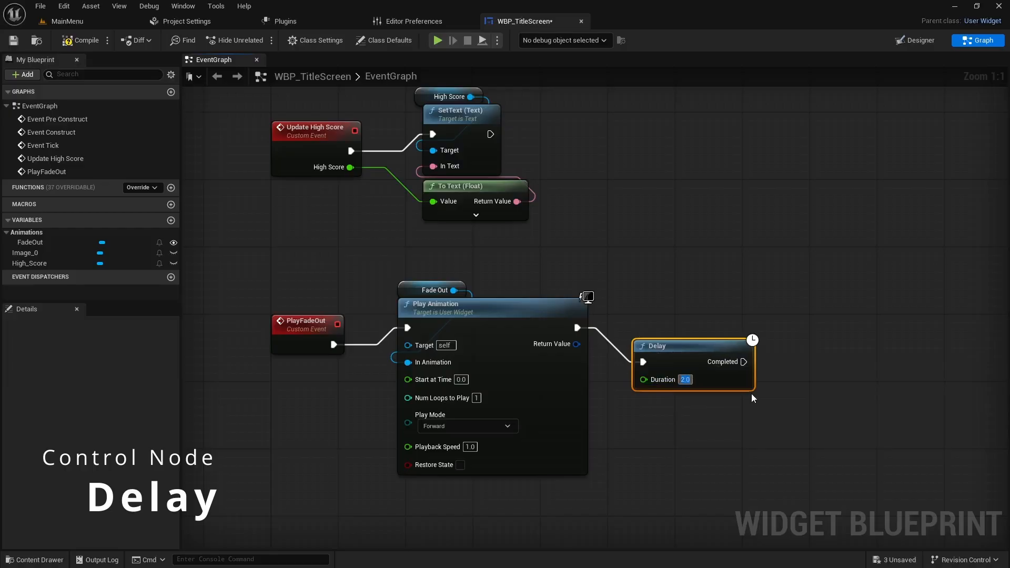
Delete the Delay node that follows Play Animation
{"action": "right_click_drag", "start_coordinate": [763, 434], "coordinate": [692, 422]}
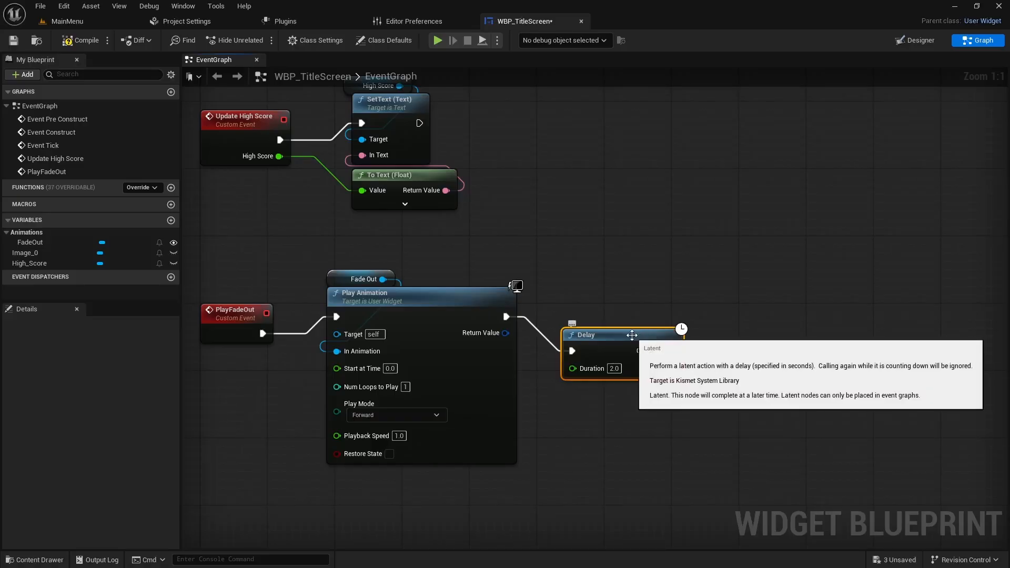
{"action": "key", "text": "Delete"}
{"action": "right_click_drag", "start_coordinate": [558, 371], "coordinate": [642, 371]}
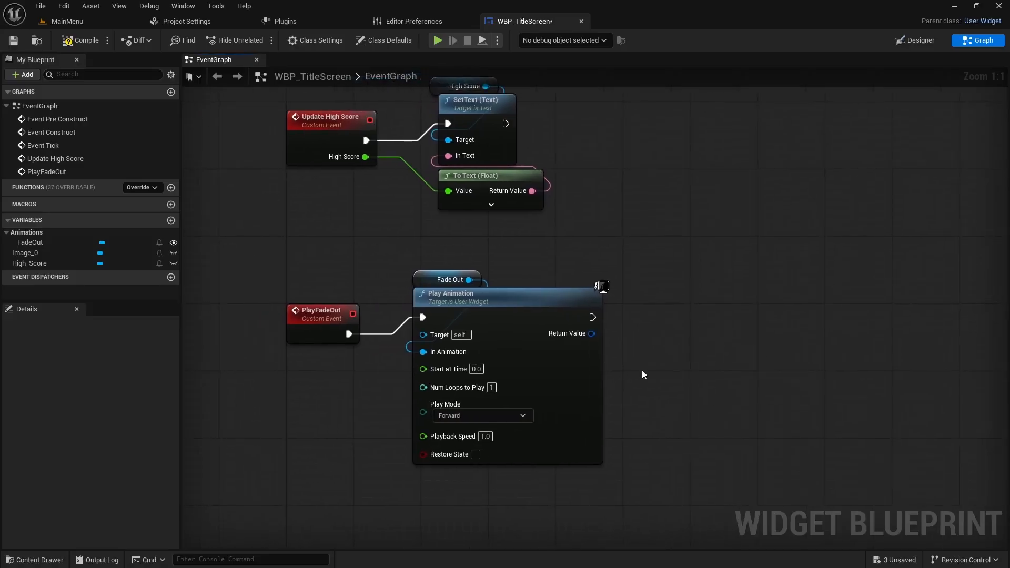
{"action": "left_click_drag", "start_coordinate": [333, 237], "coordinate": [555, 435]}
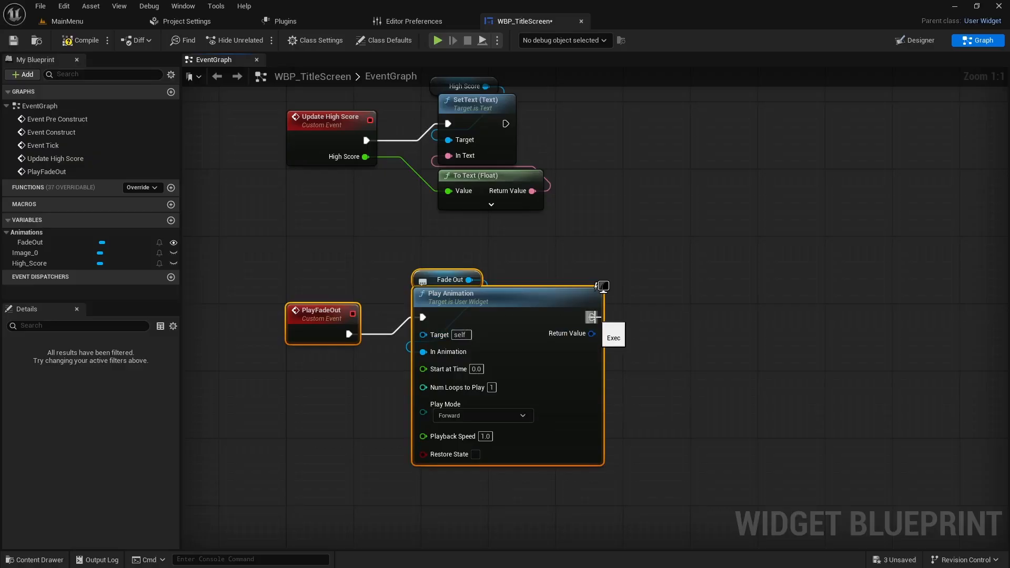
{"action": "left_click_drag", "start_coordinate": [592, 317], "coordinate": [664, 349]}
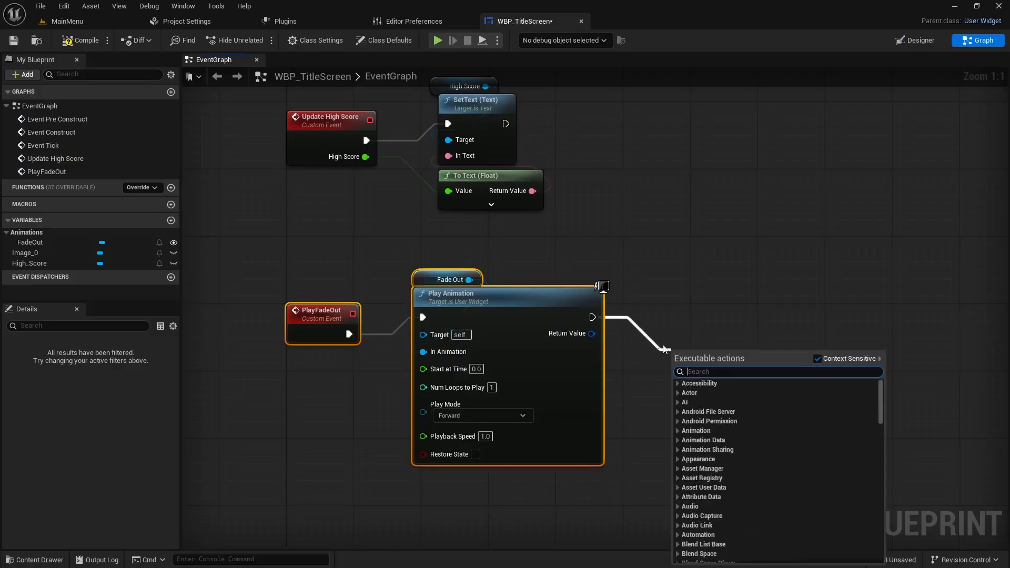
{"action": "type", "text": "open"}
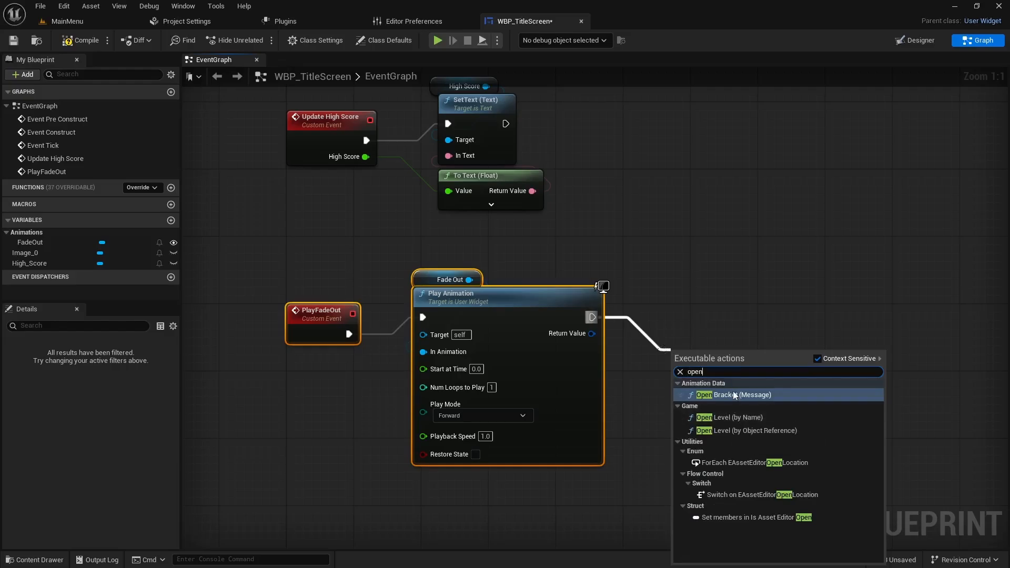
{"action": "left_click", "coordinate": [737, 318]}
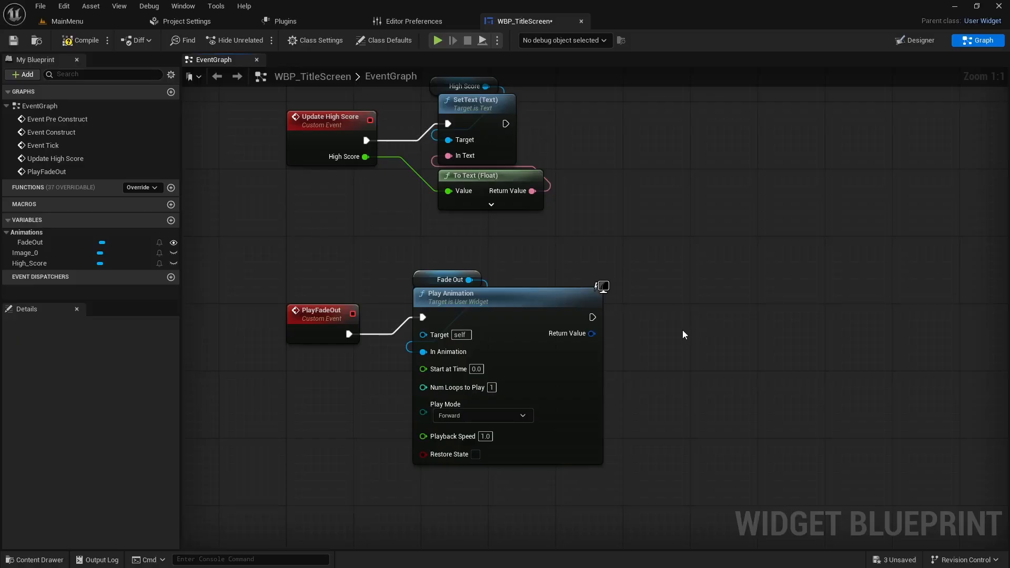
Save the title screen widget and open the BP_GameManager blueprint from the _Blueprints folder
{"action": "left_click", "coordinate": [21, 40]}
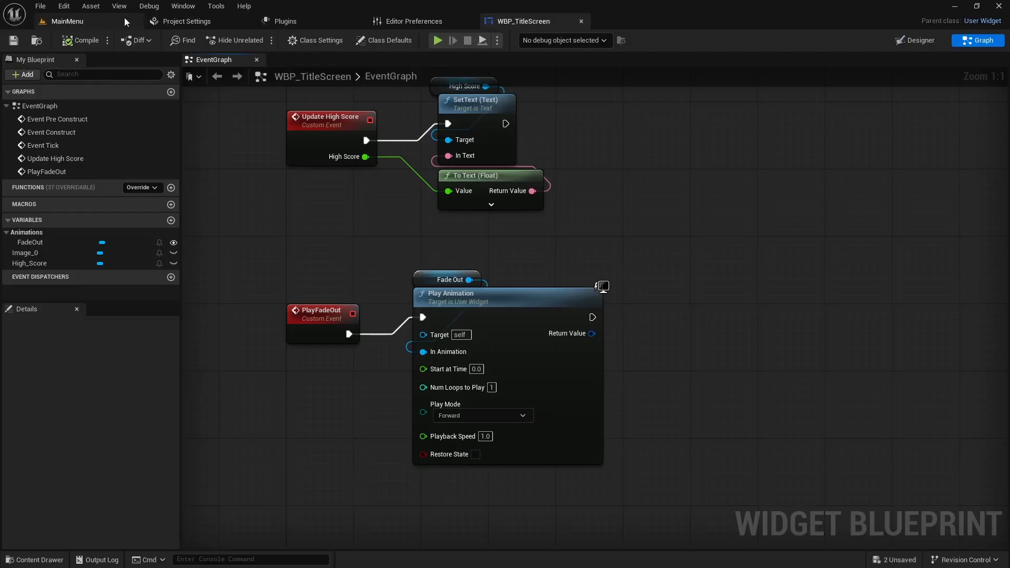
{"action": "left_click", "coordinate": [68, 21]}
{"action": "key", "text": "ctrl+space"}
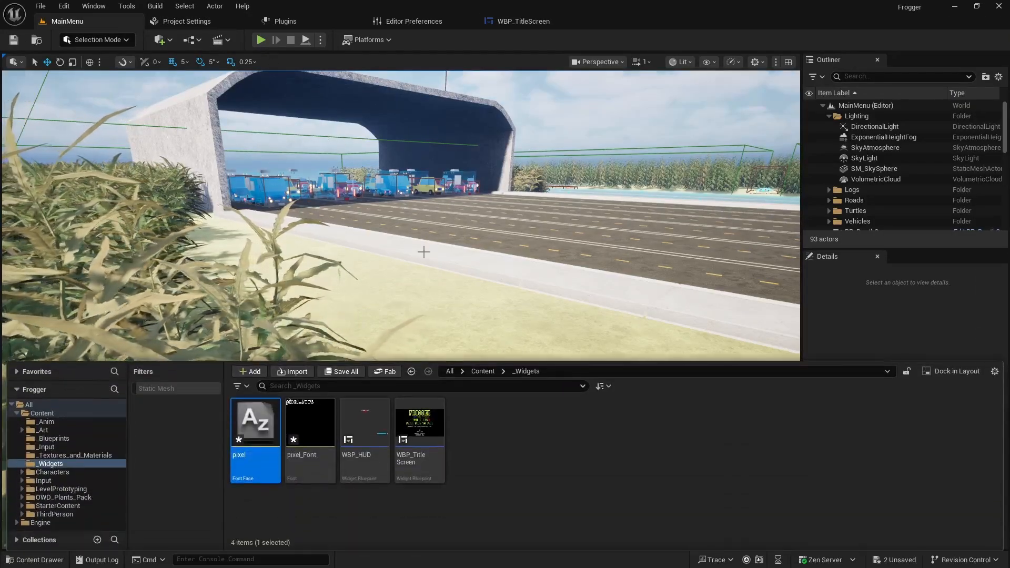
{"action": "left_click", "coordinate": [50, 440]}
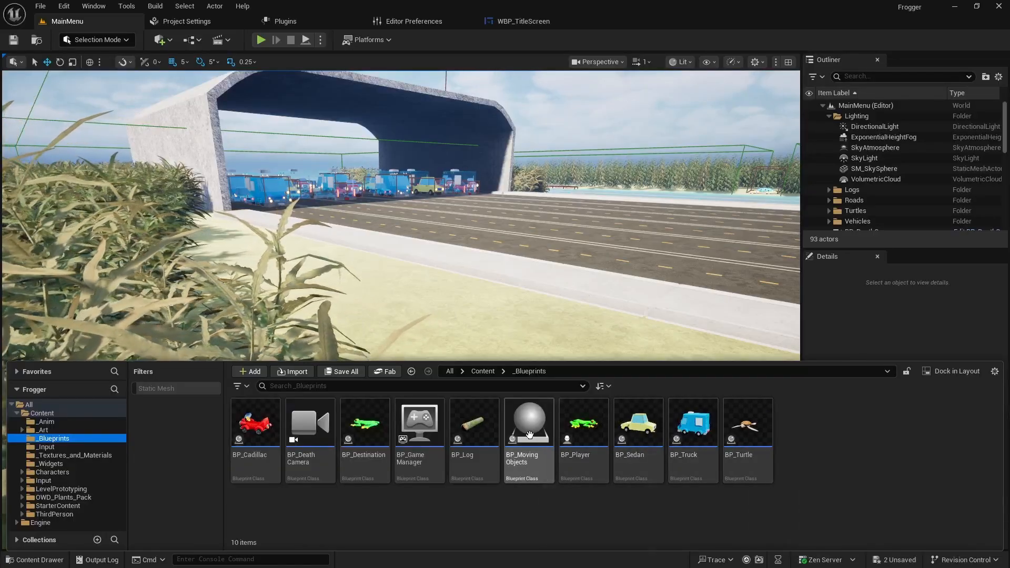
{"action": "left_click", "coordinate": [426, 436]}
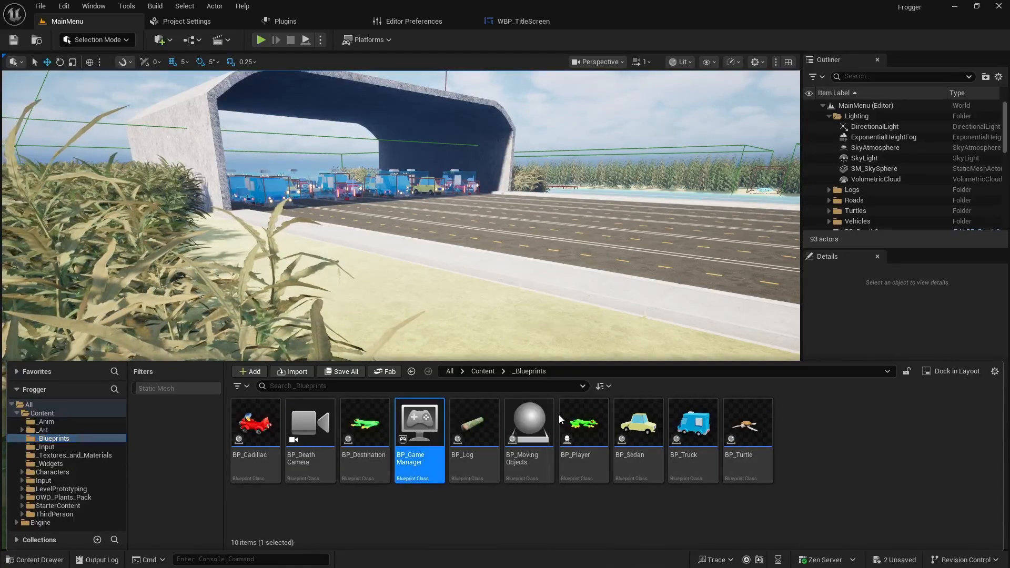
{"action": "key", "text": "Return"}
Examine the Event BeginPlay chain that creates the HUD widget in the event graph and briefly run the game to check the HUD
{"action": "scroll", "coordinate": [490, 357], "scroll_direction": "down", "scroll_amount": 2}
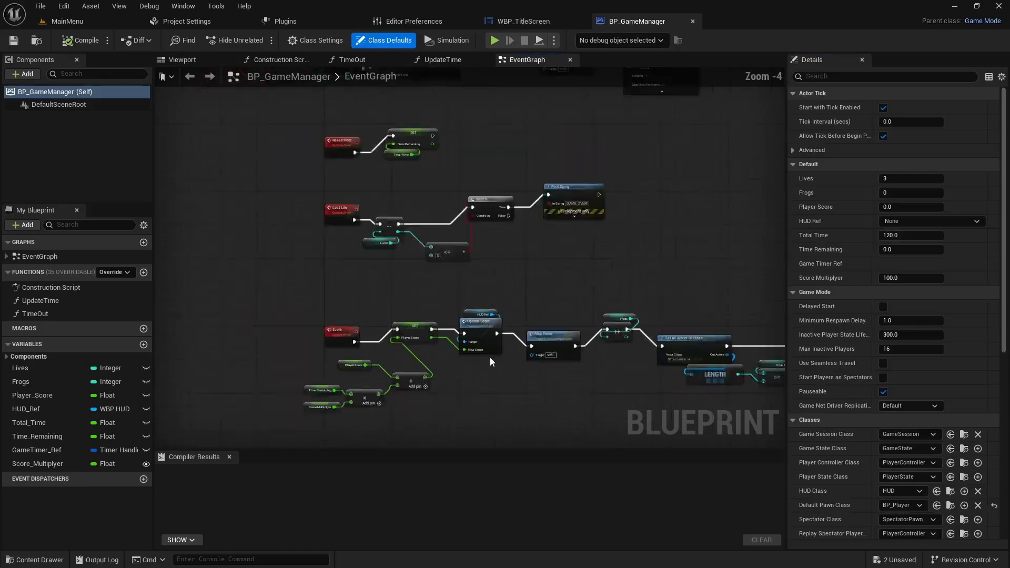
{"action": "scroll", "coordinate": [490, 357], "scroll_direction": "up", "scroll_amount": 4}
{"action": "right_click_drag", "start_coordinate": [422, 353], "coordinate": [482, 95]}
{"action": "left_click", "coordinate": [453, 232]}
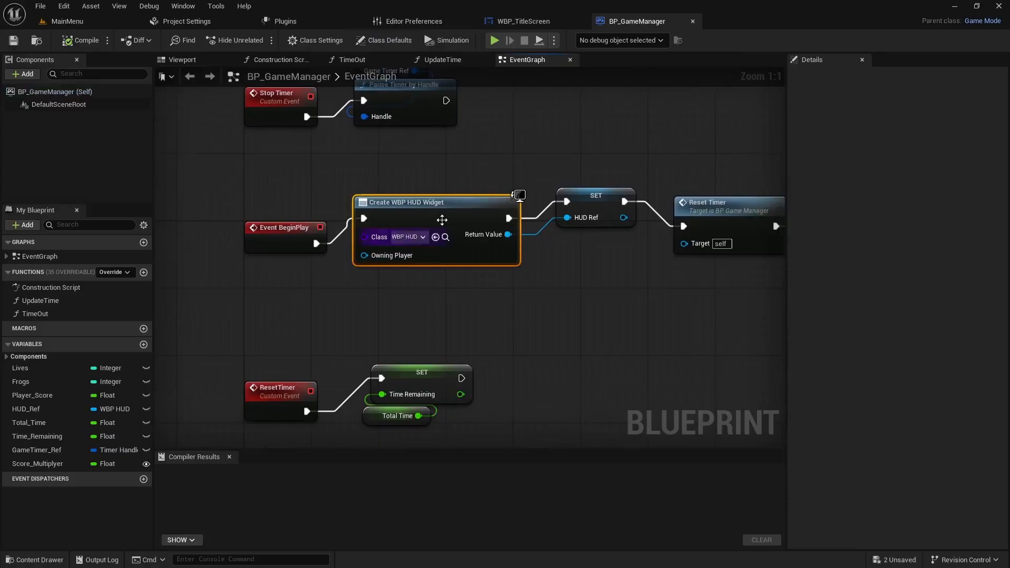
{"action": "left_click", "coordinate": [495, 41]}
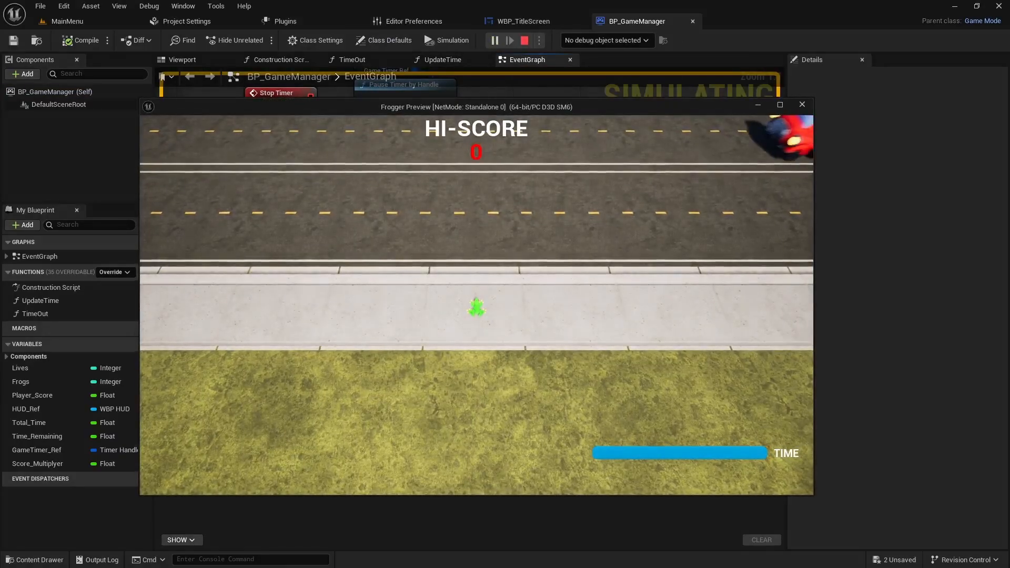
{"action": "key", "text": "Escape"}
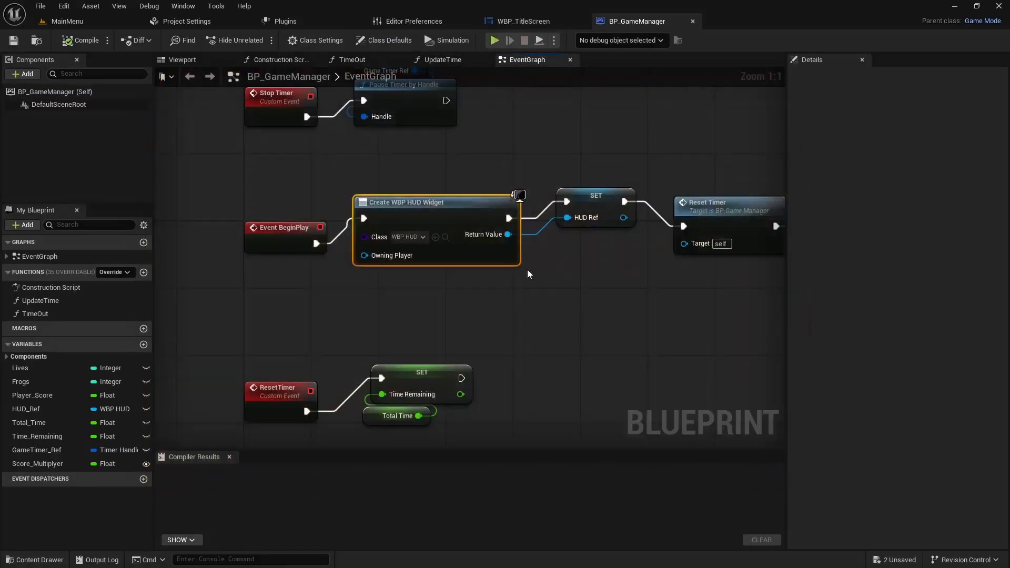
{"action": "right_click_drag", "start_coordinate": [505, 307], "coordinate": [547, 309]}
{"action": "right_click_drag", "start_coordinate": [604, 333], "coordinate": [313, 309]}
{"action": "scroll", "coordinate": [487, 329], "scroll_direction": "down", "scroll_amount": 1}
{"action": "right_click_drag", "start_coordinate": [489, 328], "coordinate": [723, 336]}
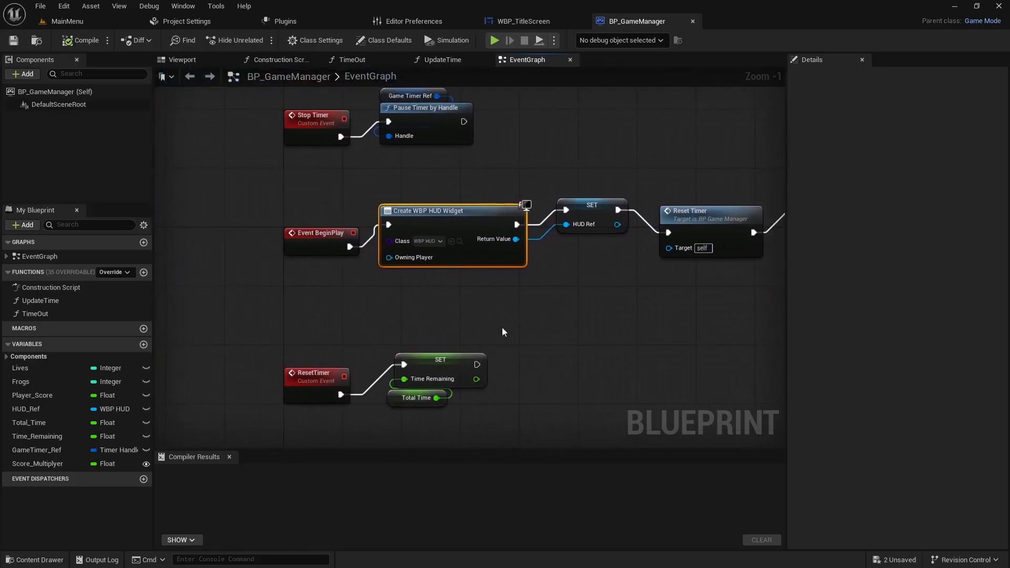
Disconnect Event BeginPlay from the Create WBP HUD Widget node and move the event into free space further left in the graph
{"action": "left_click", "coordinate": [388, 225], "text": "alt"}
{"action": "right_click_drag", "start_coordinate": [454, 305], "coordinate": [507, 364]}
{"action": "scroll", "coordinate": [475, 276], "scroll_direction": "down", "scroll_amount": 2}
{"action": "right_click_drag", "start_coordinate": [353, 302], "coordinate": [567, 272]}
{"action": "left_click_drag", "start_coordinate": [567, 272], "coordinate": [413, 258]}
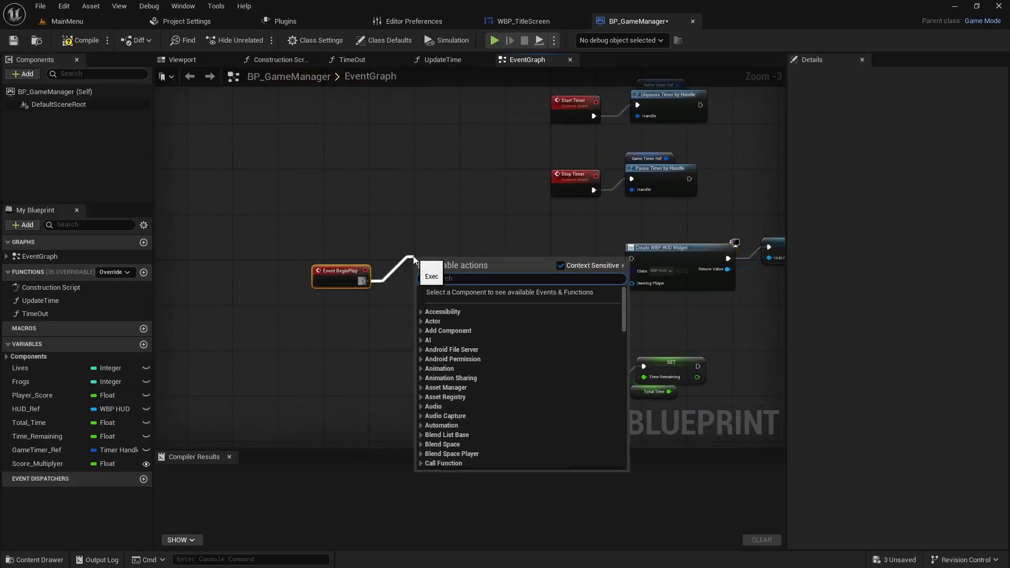
Add a Create Widget node after Event BeginPlay, move both nodes clear of the others and set its class to WBP_TitleScreen
{"action": "type", "text": "create"}
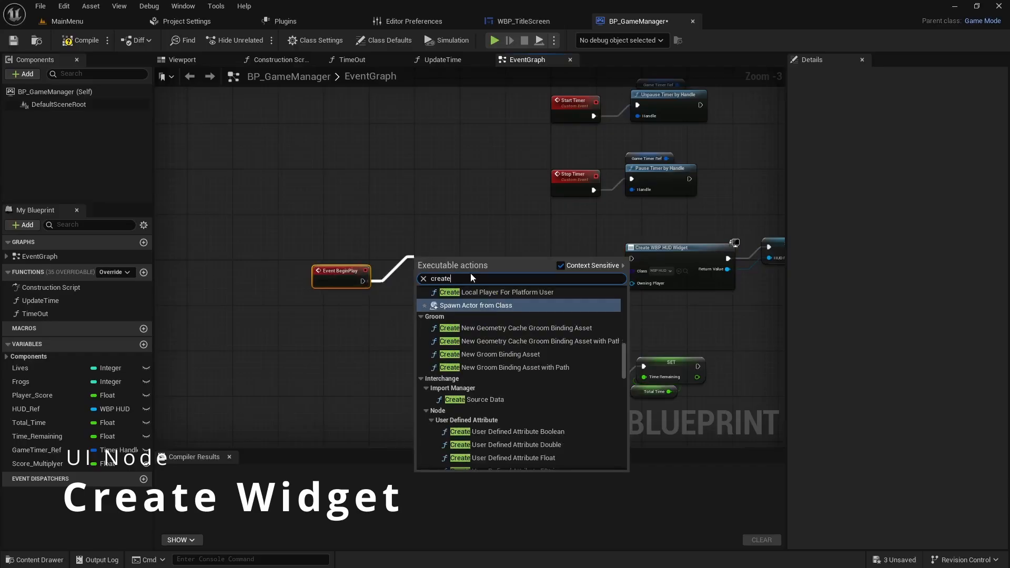
{"action": "type", "text": " widget"}
{"action": "key", "text": "Return"}
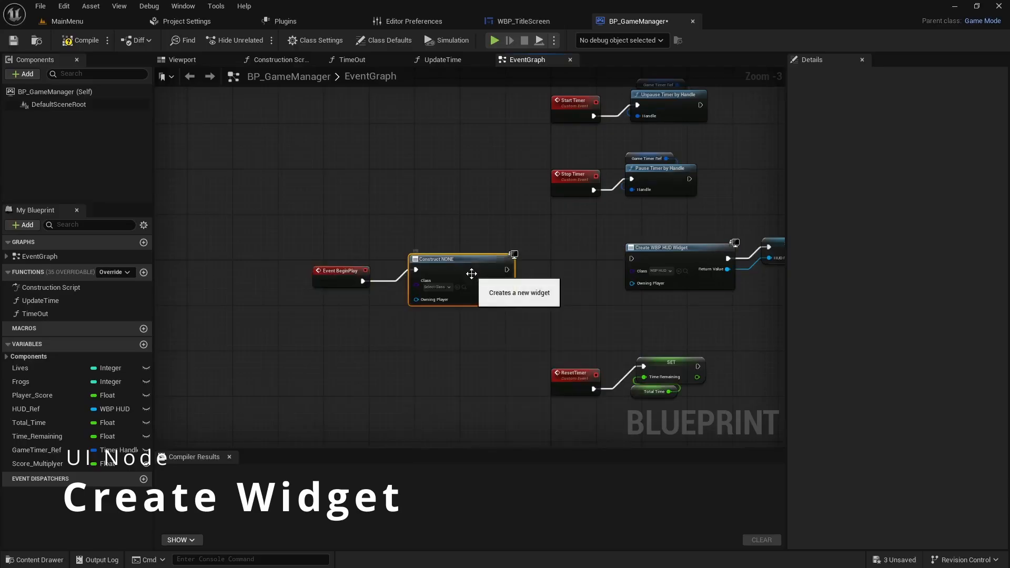
{"action": "left_click_drag", "start_coordinate": [337, 298], "coordinate": [378, 280]}
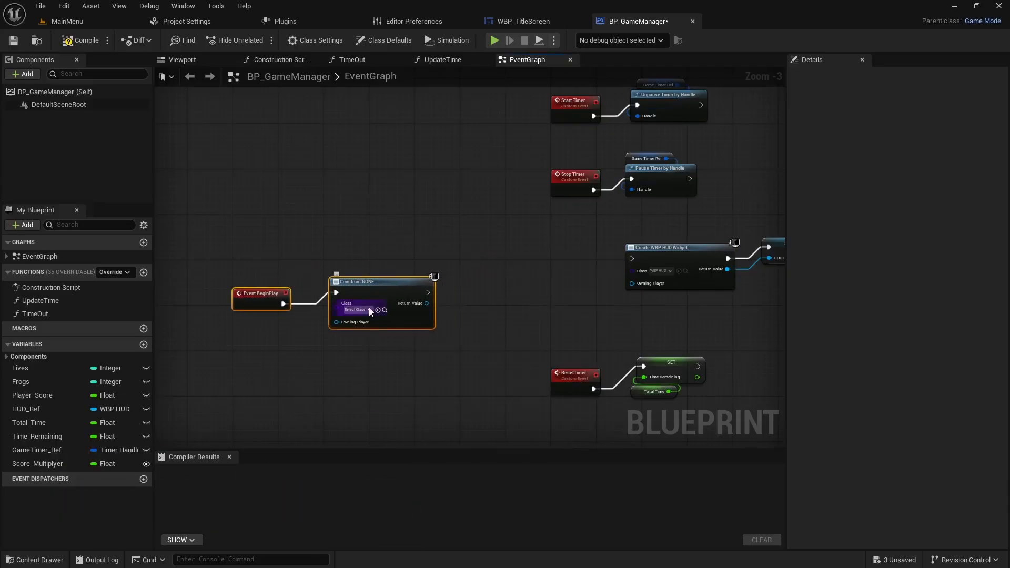
{"action": "left_click", "coordinate": [368, 310]}
{"action": "type", "text": "wbp"}
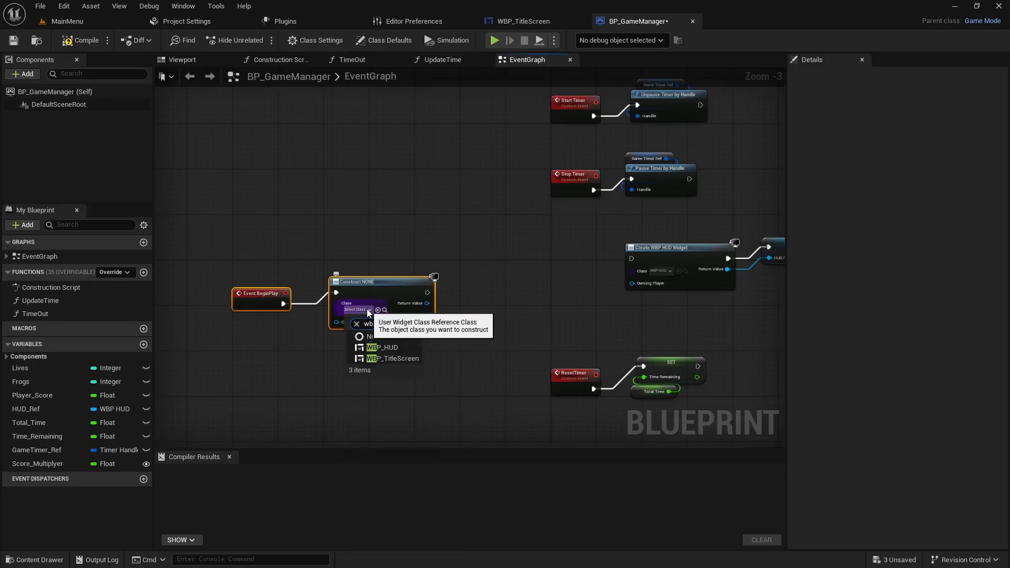
{"action": "left_click", "coordinate": [383, 358]}
Promote the Create WBP Title Screen Widget node's return value to a new variable named TitleScreen_Ref
{"action": "right_click_drag", "start_coordinate": [435, 316], "coordinate": [410, 320]}
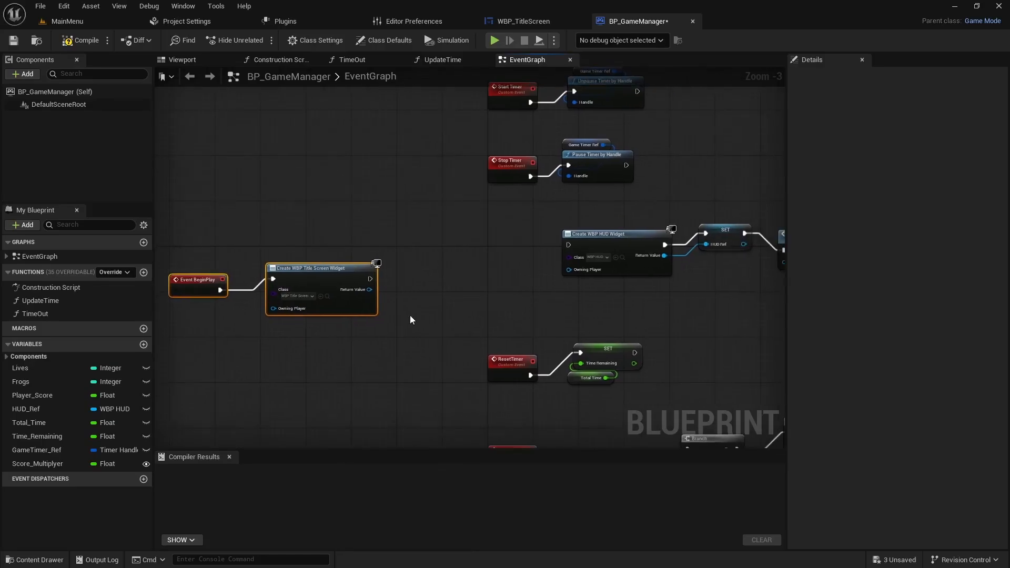
{"action": "right_click", "coordinate": [374, 293]}
{"action": "left_click", "coordinate": [415, 322]}
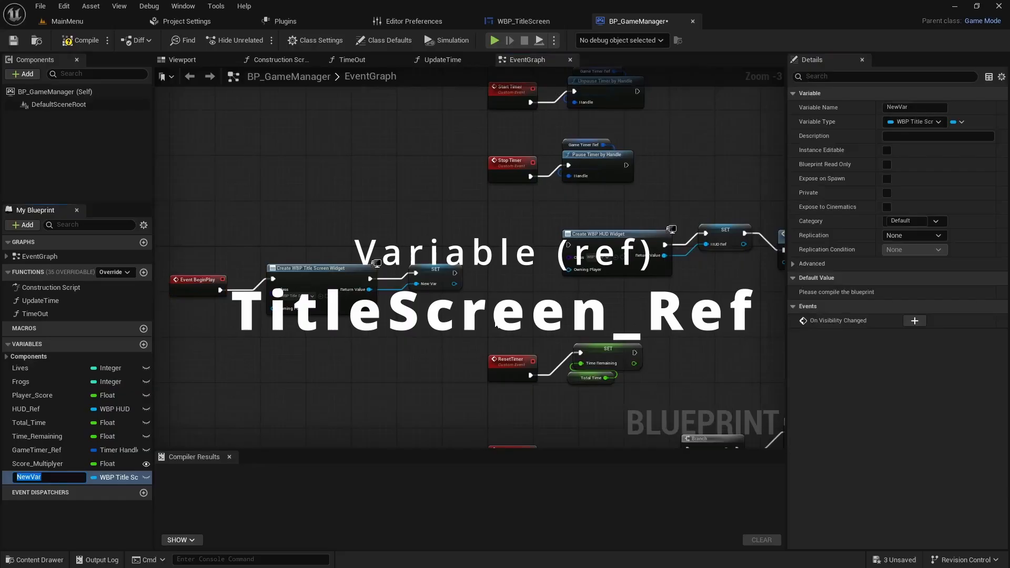
{"action": "type", "text": "TitleScreen"}
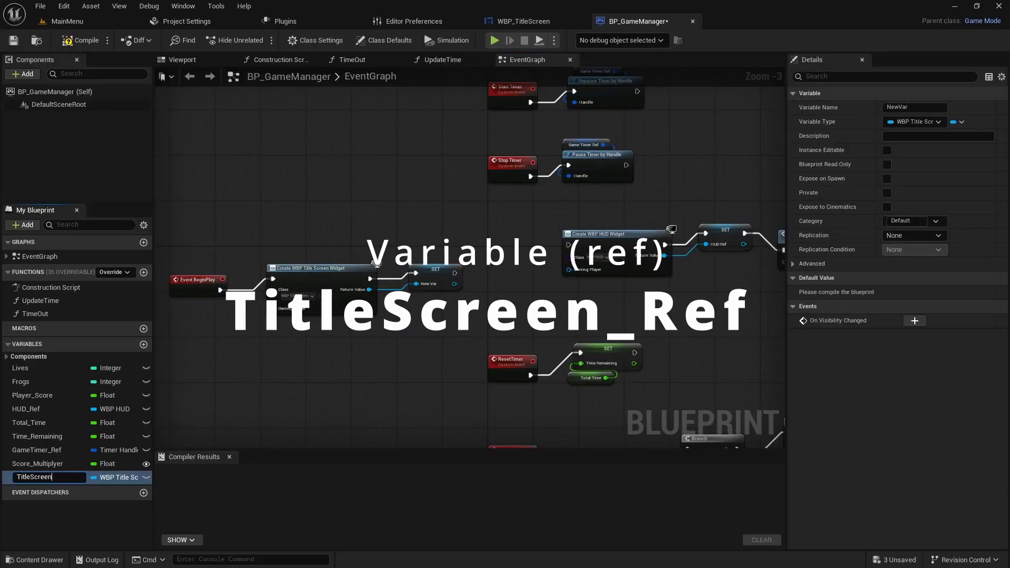
{"action": "type", "text": "_Ref"}
{"action": "key", "text": "Return"}
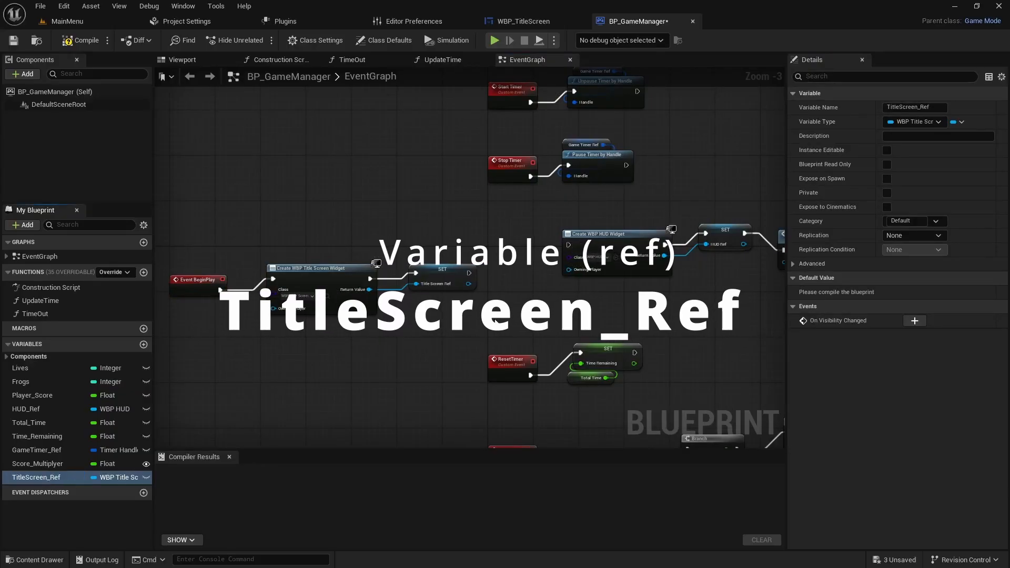
Compile and save the BP_GameManager blueprint
{"action": "right_click_drag", "start_coordinate": [537, 327], "coordinate": [540, 278]}
{"action": "right_click_drag", "start_coordinate": [231, 295], "coordinate": [278, 334]}
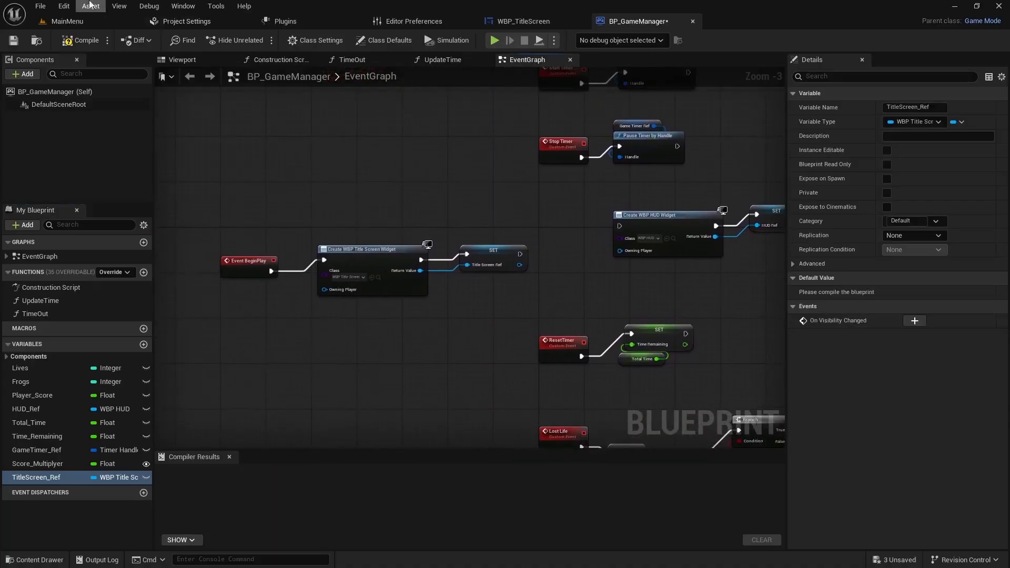
{"action": "left_click", "coordinate": [71, 40]}
{"action": "left_click", "coordinate": [13, 40]}
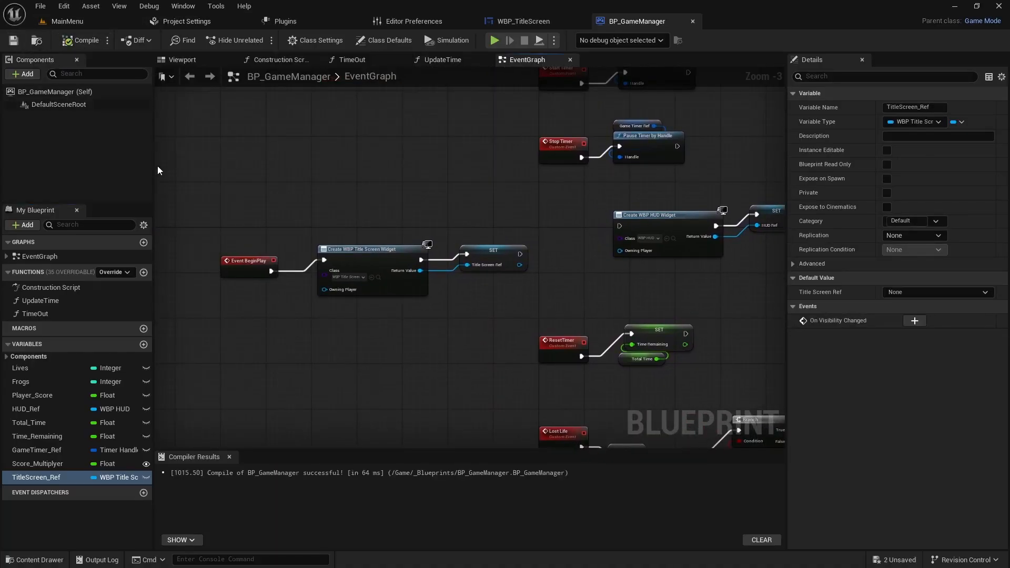
Open the BP_Player blueprint and locate the Event BeginPlay chain that adds the HUD widget to the viewport
{"action": "key", "text": "ctrl+space"}
{"action": "left_click", "coordinate": [582, 427]}
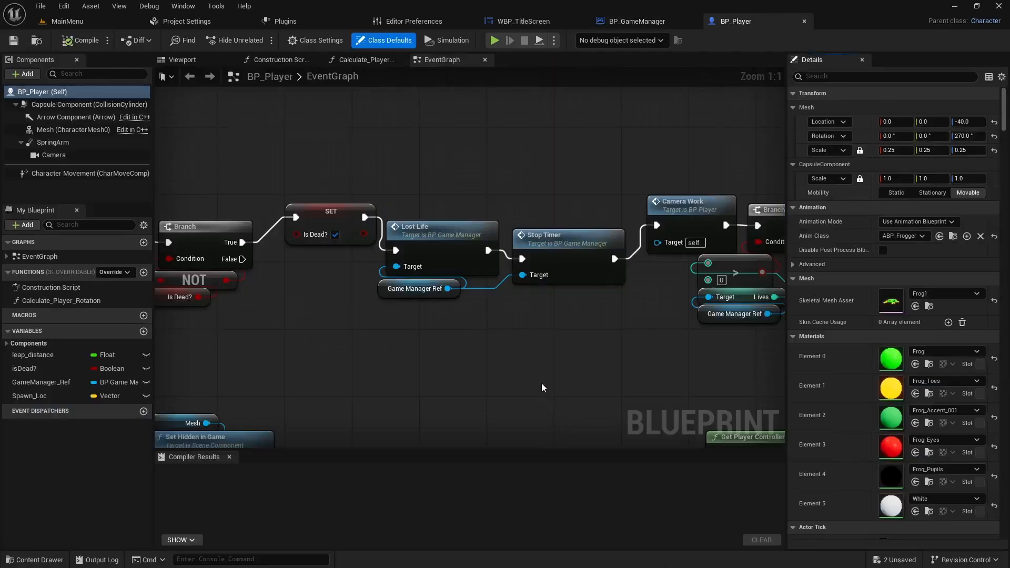
{"action": "right_click_drag", "start_coordinate": [420, 311], "coordinate": [639, 322]}
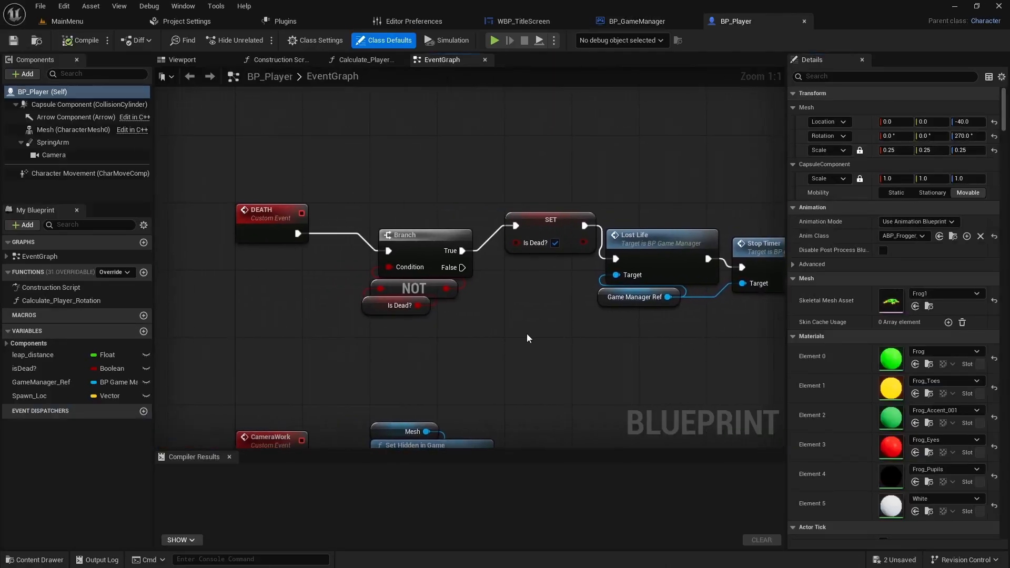
{"action": "scroll", "coordinate": [528, 340], "scroll_direction": "down", "scroll_amount": 2}
{"action": "right_click_drag", "start_coordinate": [521, 354], "coordinate": [550, 435]}
{"action": "right_click_drag", "start_coordinate": [442, 401], "coordinate": [440, 429]}
{"action": "right_click_drag", "start_coordinate": [416, 194], "coordinate": [410, 392]}
{"action": "right_click_drag", "start_coordinate": [428, 203], "coordinate": [417, 382]}
{"action": "right_click_drag", "start_coordinate": [424, 227], "coordinate": [415, 378]}
{"action": "right_click_drag", "start_coordinate": [421, 122], "coordinate": [424, 314]}
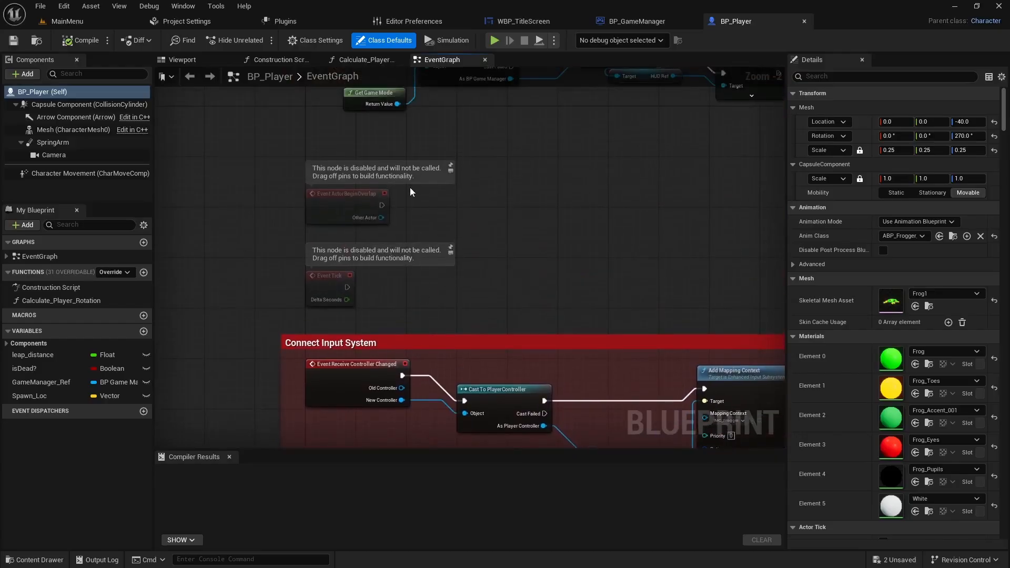
{"action": "right_click_drag", "start_coordinate": [412, 157], "coordinate": [360, 344]}
{"action": "scroll", "coordinate": [450, 257], "scroll_direction": "up", "scroll_amount": 2}
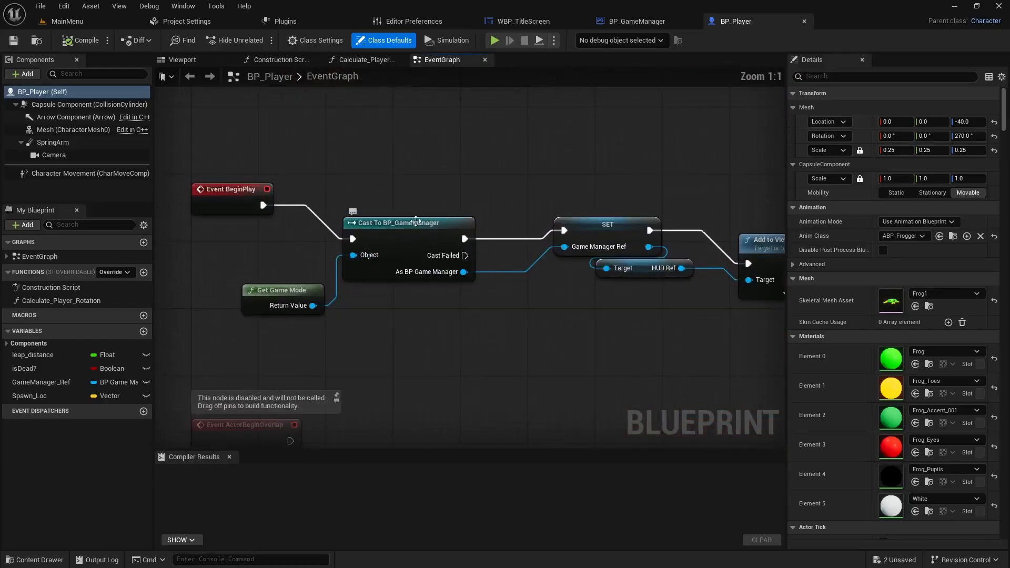
{"action": "left_click", "coordinate": [447, 256]}
{"action": "right_click_drag", "start_coordinate": [629, 232], "coordinate": [386, 179]}
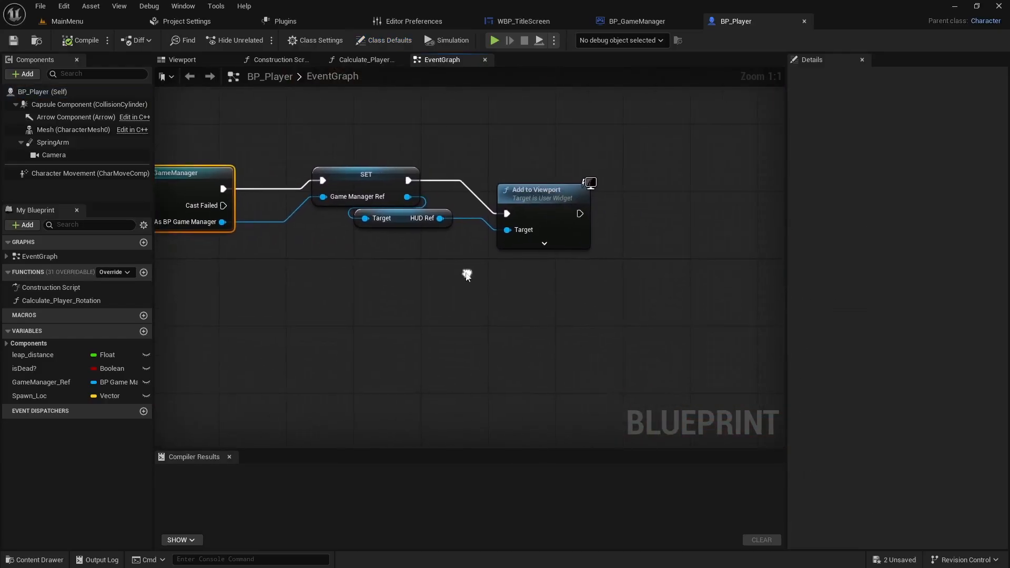
Move the HUD Ref node below the Game Manager Ref SET node and disconnect it from Add to Viewport's Target
{"action": "left_click", "coordinate": [400, 221]}
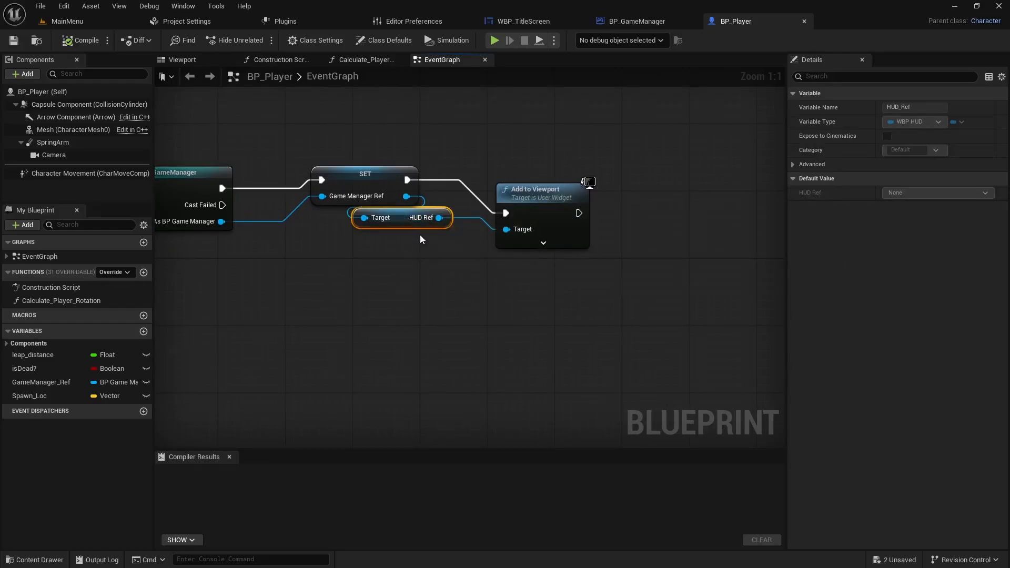
{"action": "left_click_drag", "start_coordinate": [399, 219], "coordinate": [359, 253]}
{"action": "left_click", "coordinate": [433, 253], "text": "alt"}
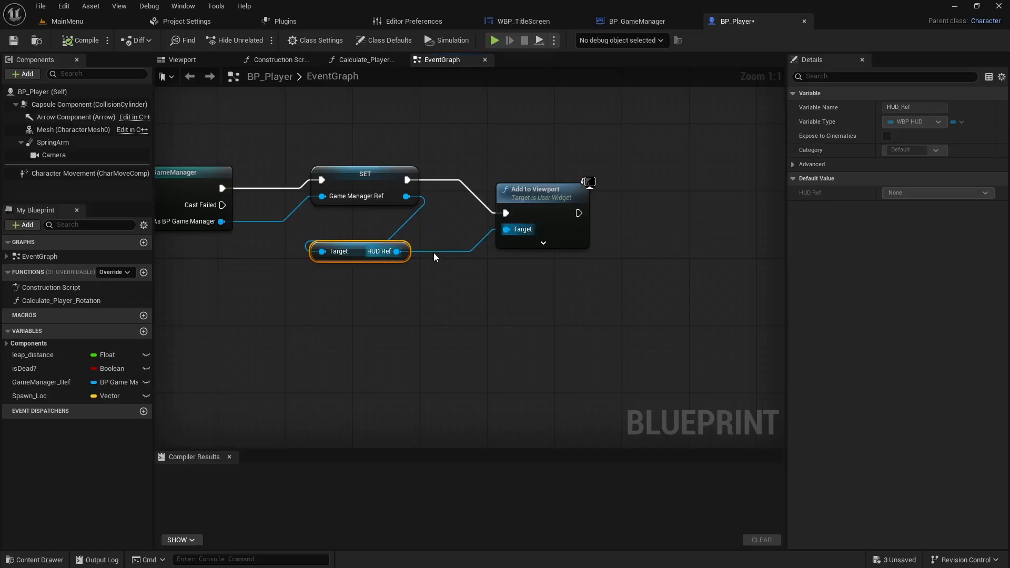
Add a Get Title Screen Ref node from the Game Manager Ref output and connect it to Add to Viewport's Target
{"action": "left_click_drag", "start_coordinate": [407, 196], "coordinate": [398, 279]}
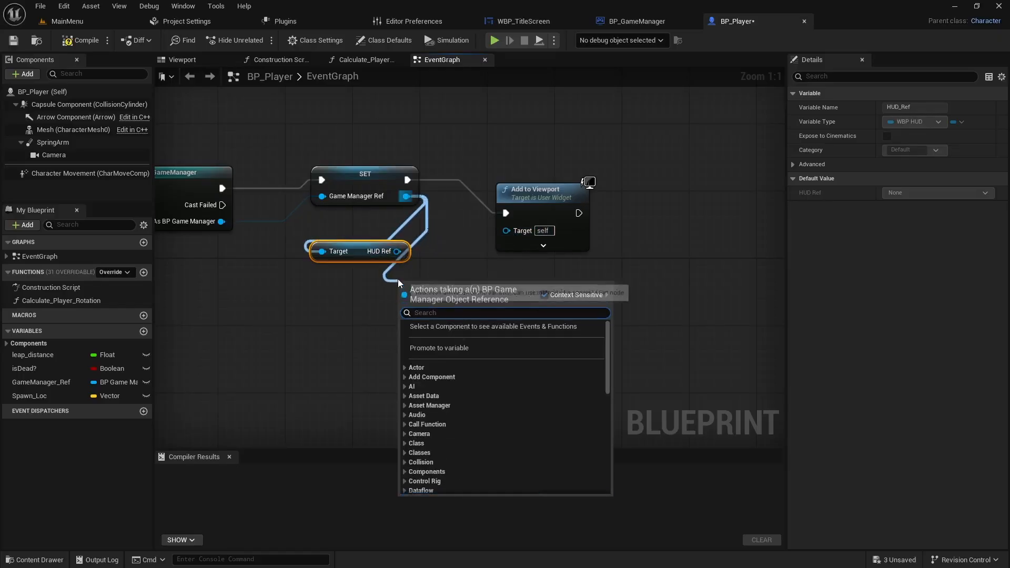
{"action": "type", "text": "titlesc"}
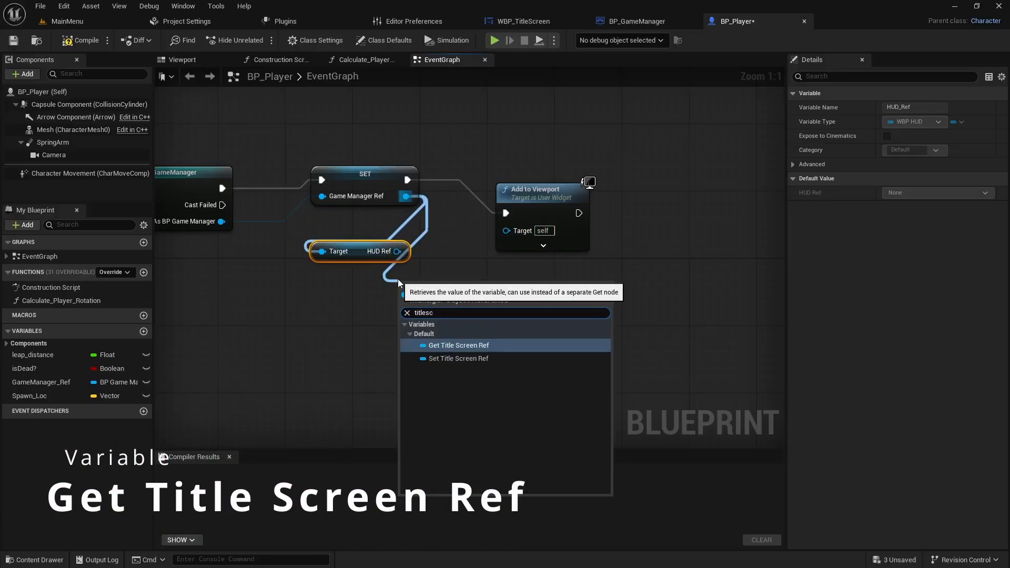
{"action": "left_click", "coordinate": [455, 345]}
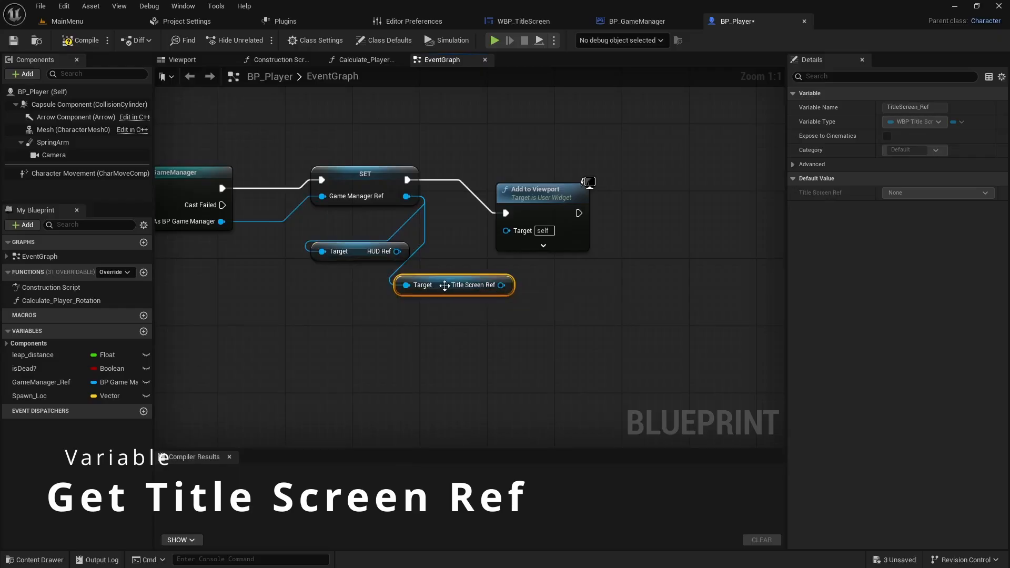
{"action": "left_click_drag", "start_coordinate": [444, 285], "coordinate": [513, 233]}
Compile and save BP_Player, and run the game from the MainMenu level to check the title screen
{"action": "left_click", "coordinate": [82, 40]}
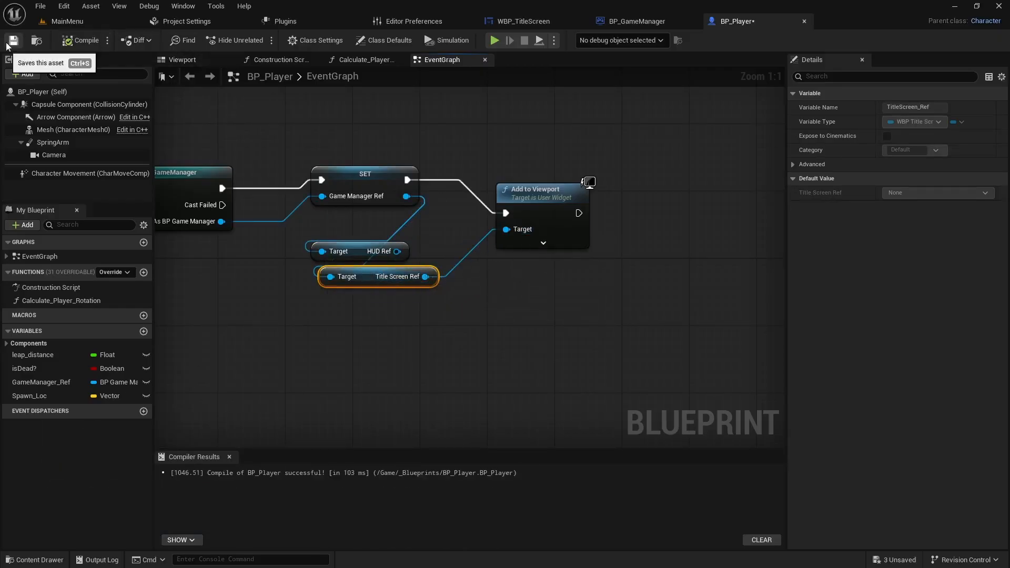
{"action": "left_click", "coordinate": [14, 40]}
{"action": "left_click", "coordinate": [92, 23]}
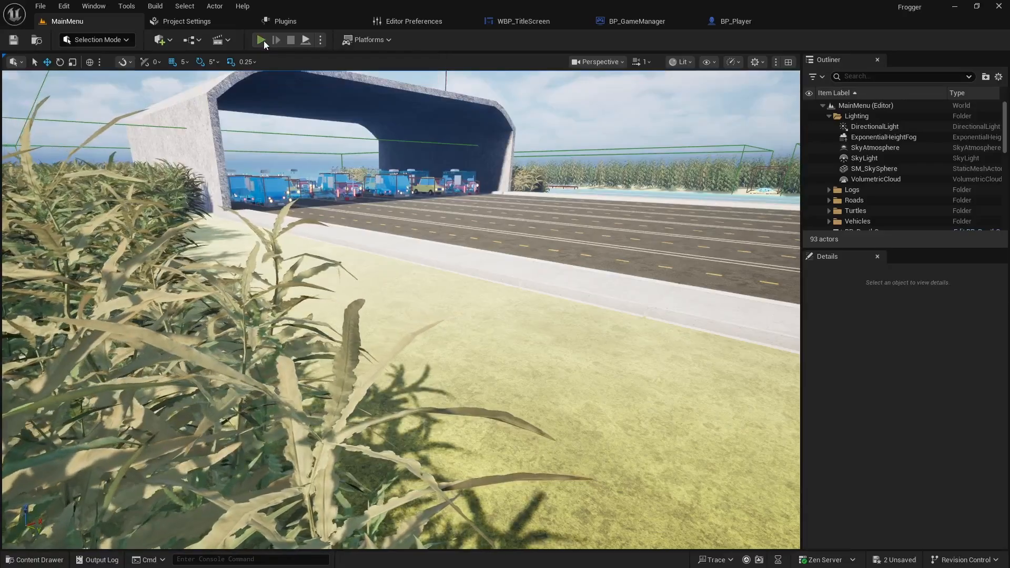
{"action": "left_click", "coordinate": [264, 40]}
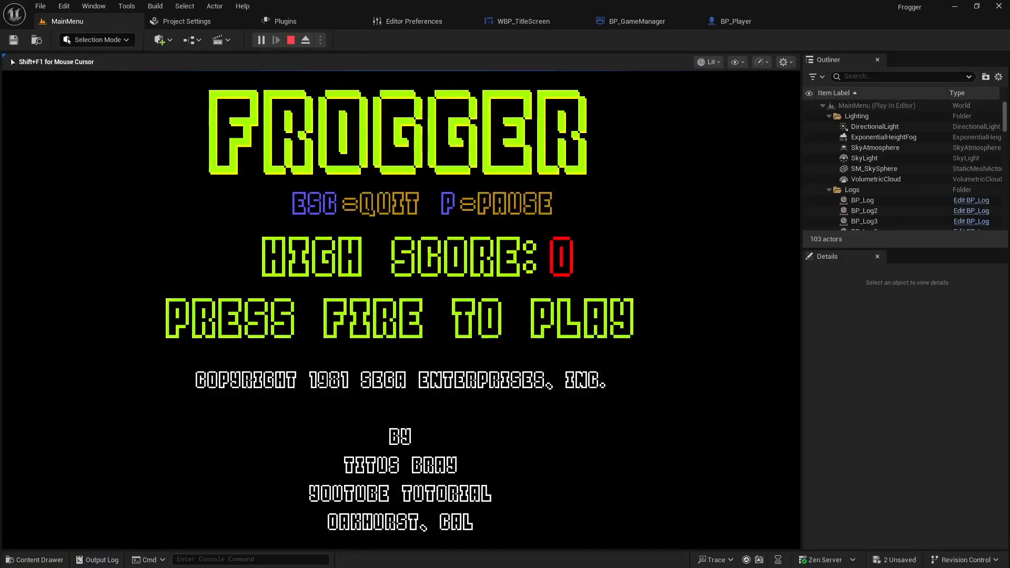